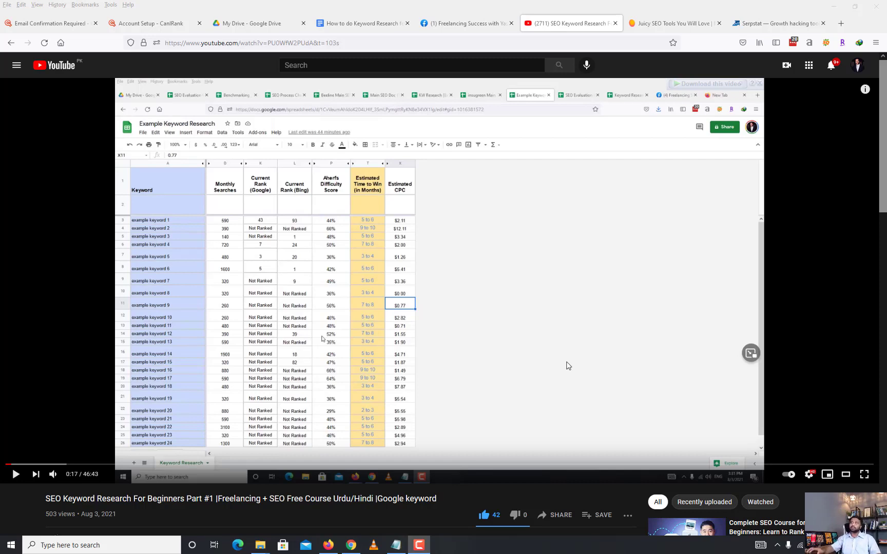
- Look over the freelancing Facebook group and the SEO keyword research video, and bring up the keyword research Google Docs document
click(475, 29)
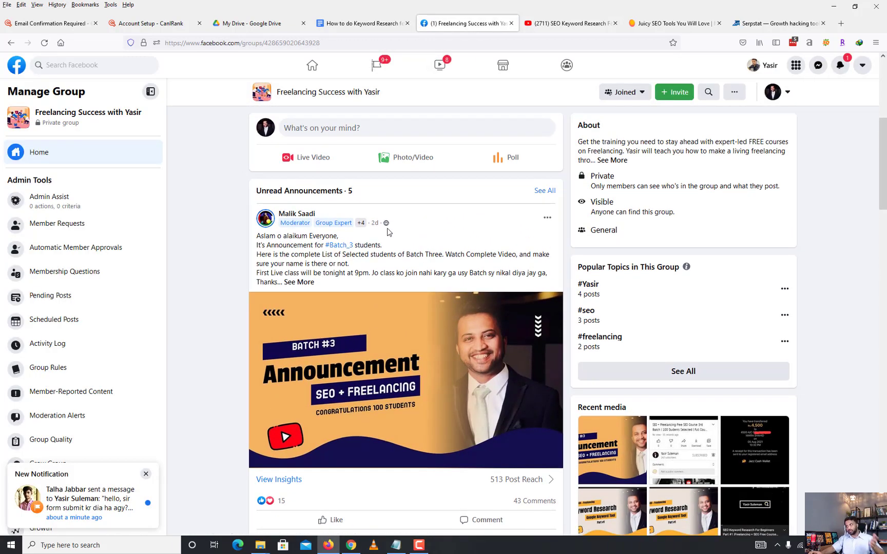
scroll(388, 232, up, 3)
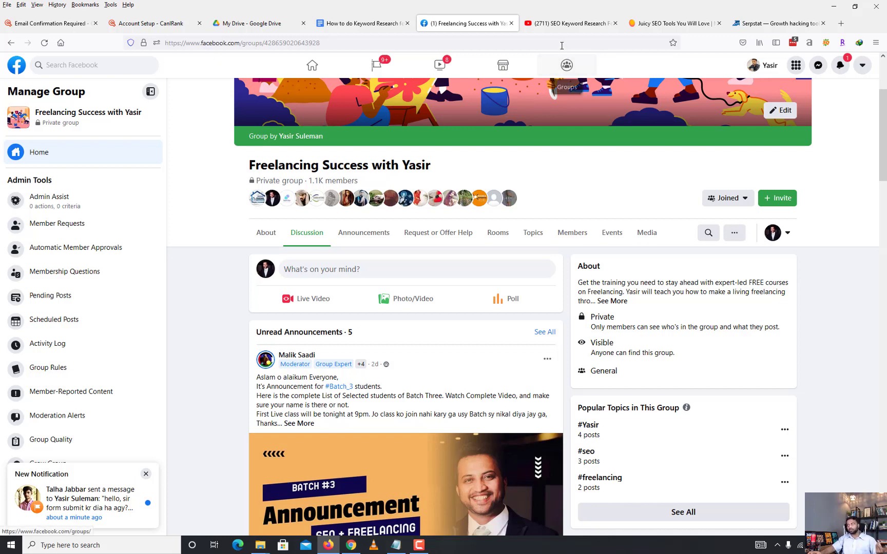
click(572, 27)
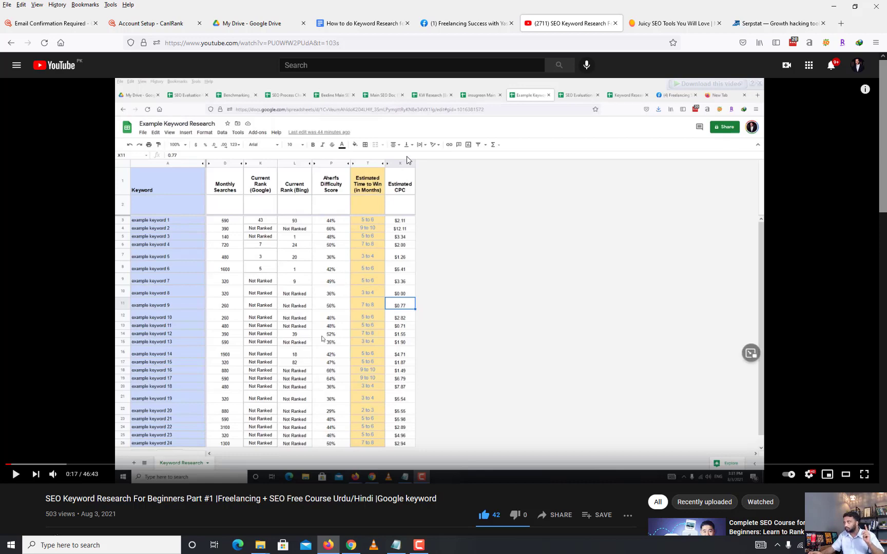
click(370, 28)
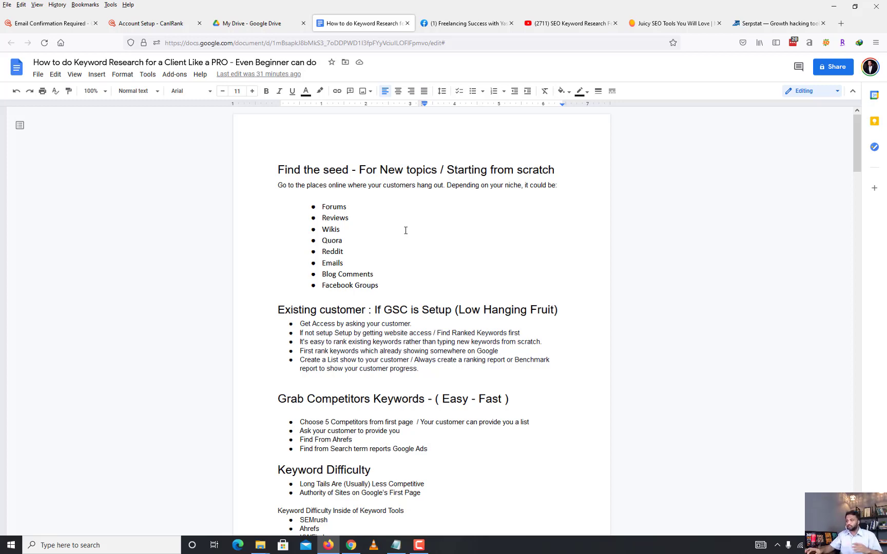
- Switch to Chrome, view the SA Accounting Solutions website's home page, and return to the keyword research document in Firefox
click(350, 545)
click(265, 8)
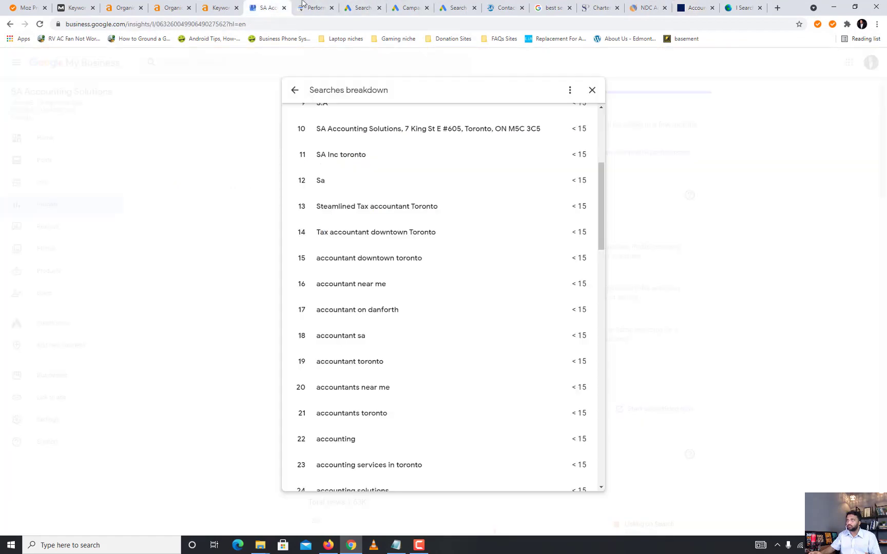
click(363, 7)
click(506, 7)
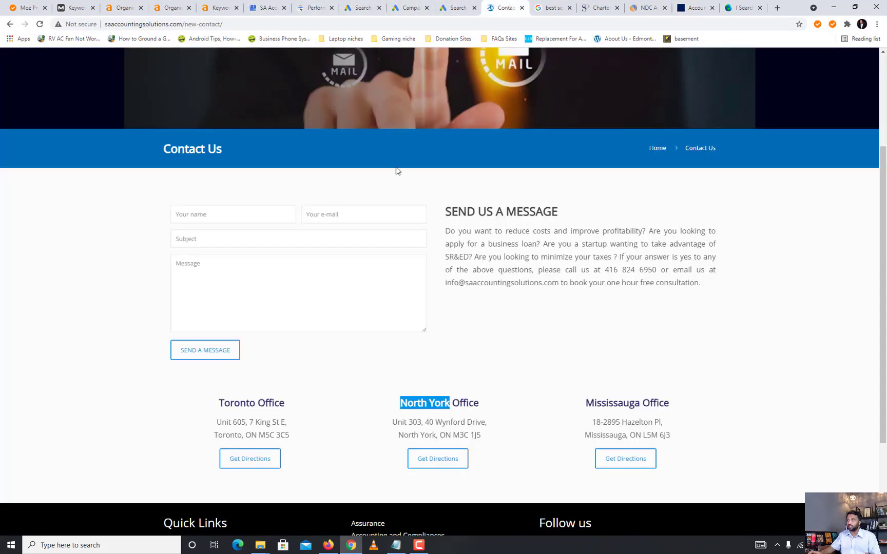
scroll(396, 171, up, 3)
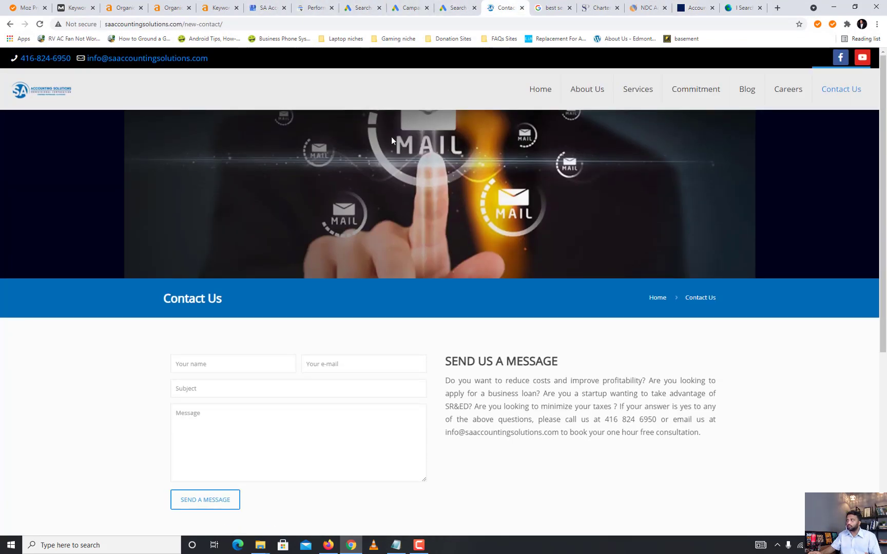
click(54, 93)
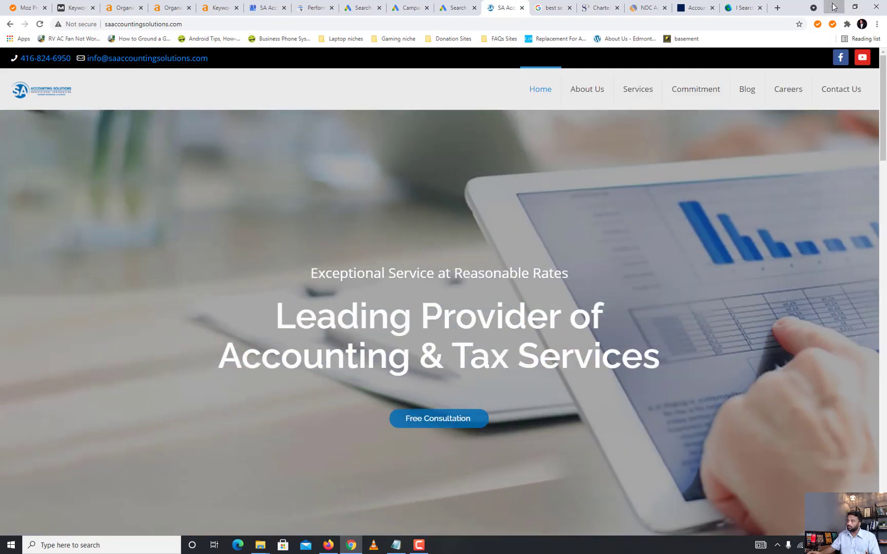
click(834, 8)
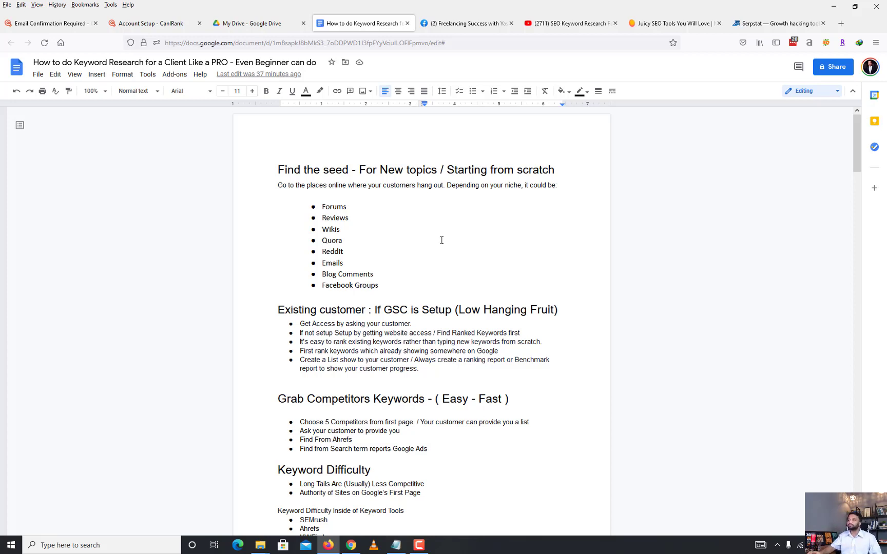
- Switch to Chrome and bring up the Search Console performance report for the SA Accounting Solutions site
click(357, 548)
click(305, 5)
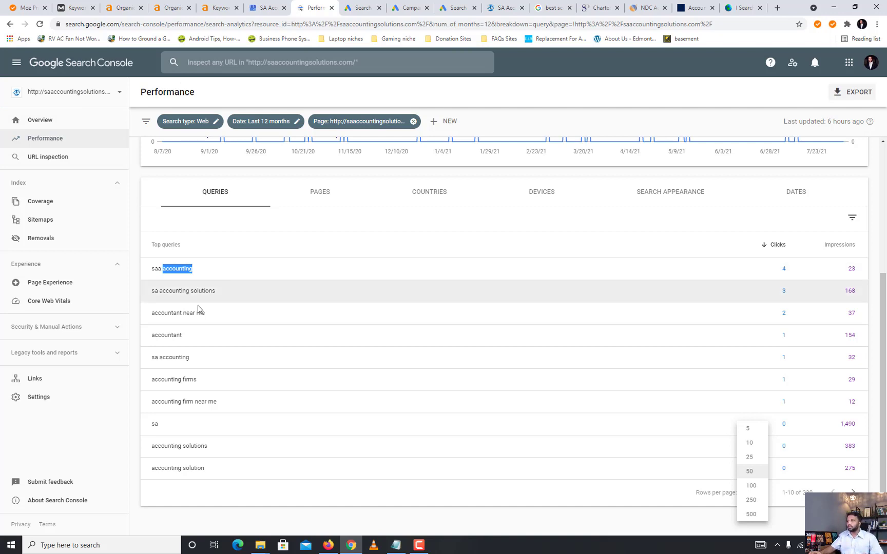
scroll(277, 286, up, 4)
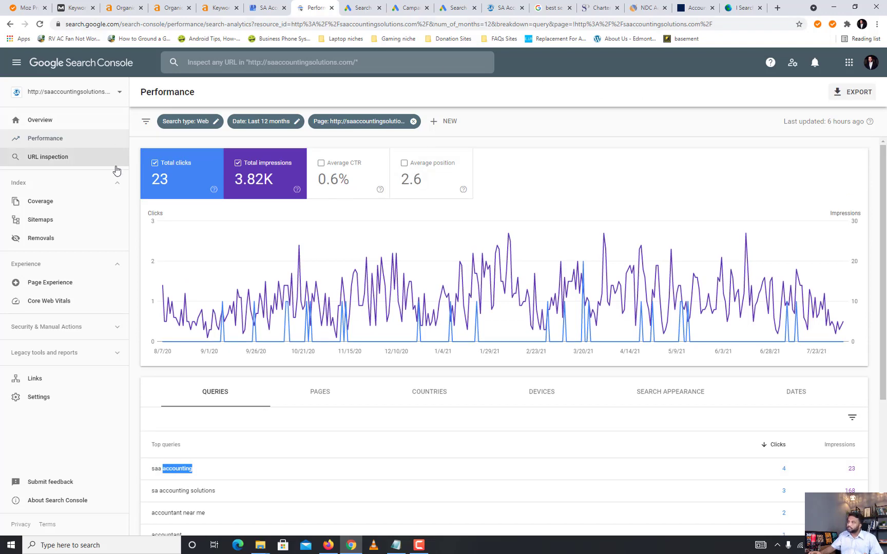
- Apply a date range of Last 16 months to the performance report
click(290, 123)
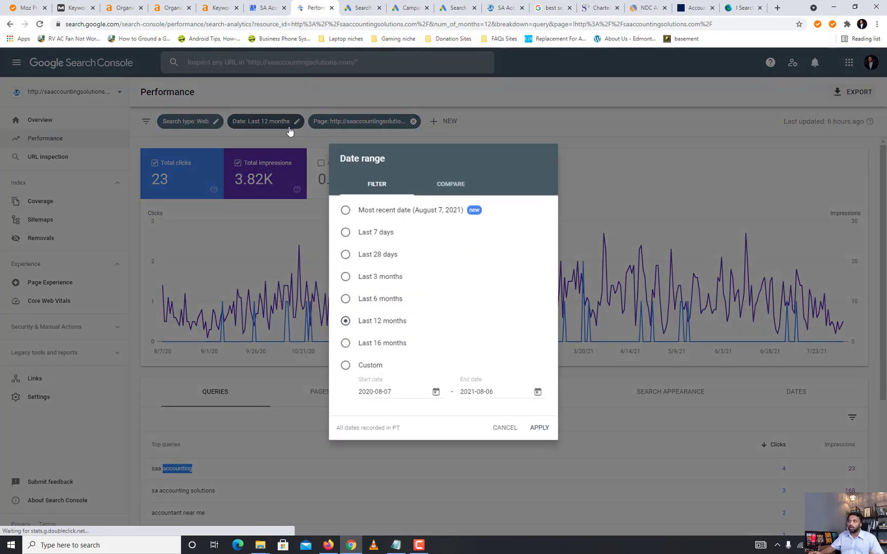
click(347, 233)
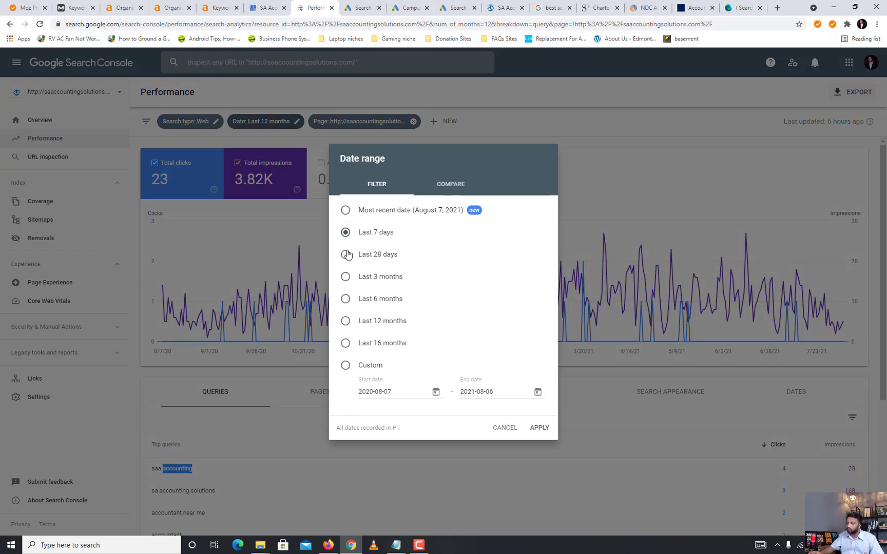
click(348, 255)
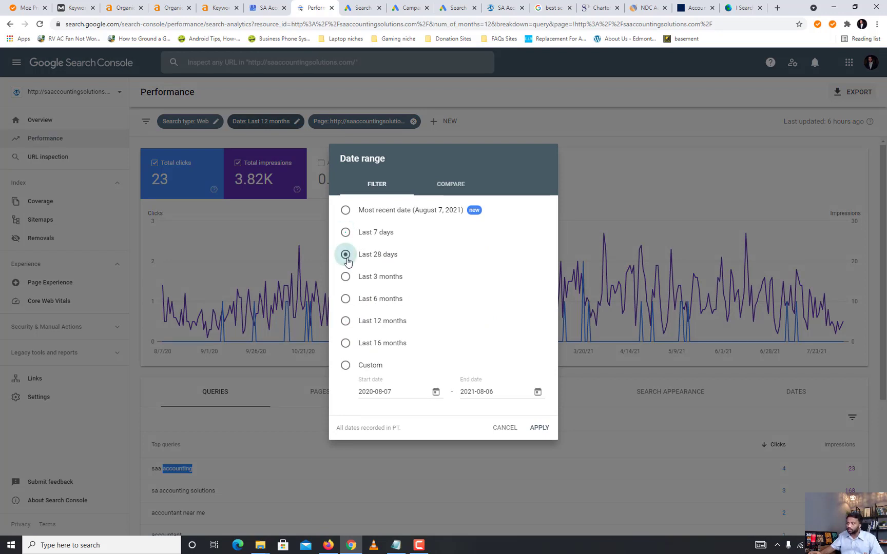
click(346, 343)
click(540, 428)
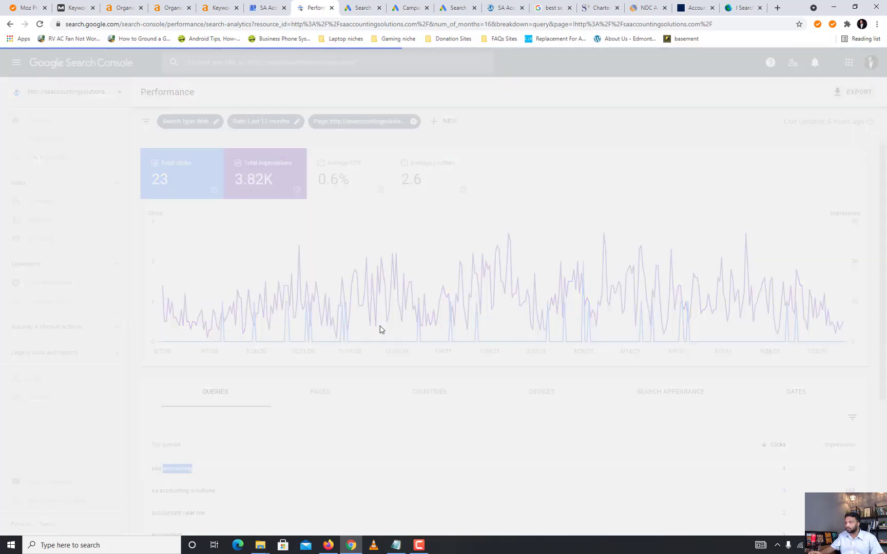
- Change the performance report's date range to Last 12 months
click(281, 132)
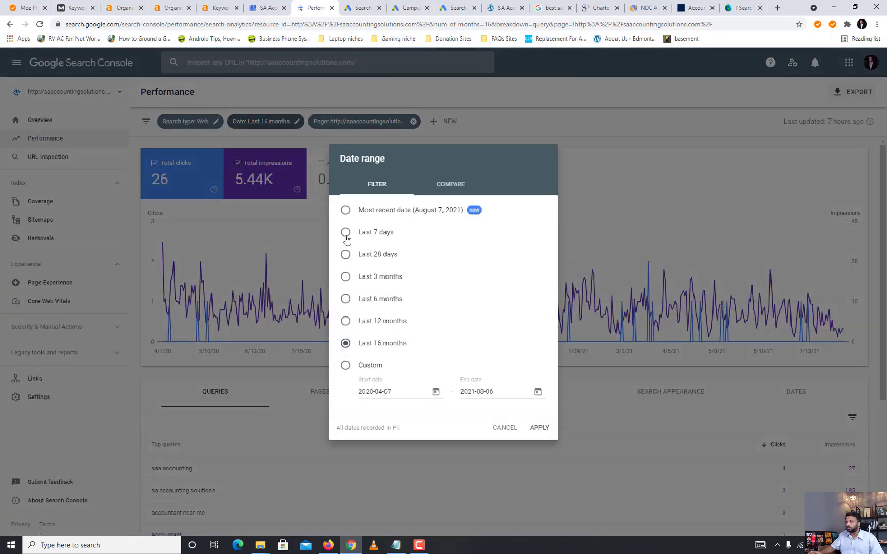
click(352, 323)
click(539, 428)
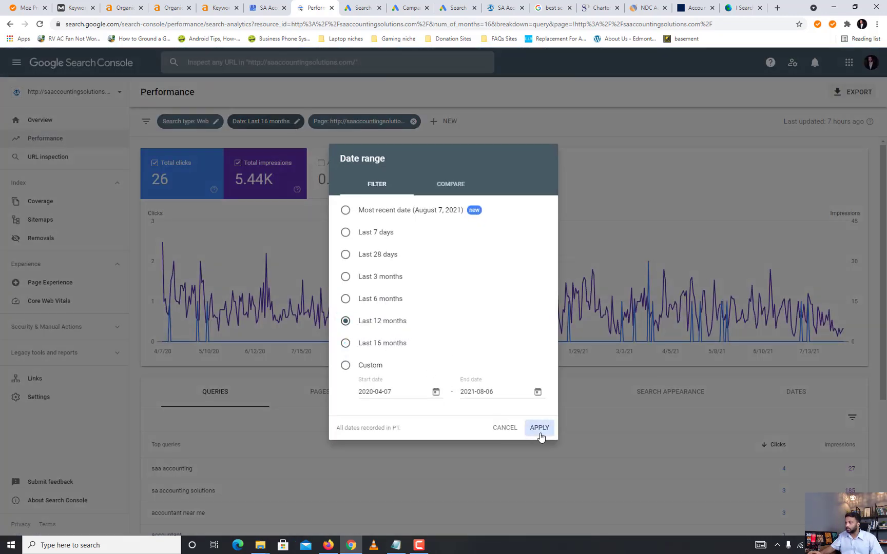
- Set the queries table of the performance report to show 500 rows per page
scroll(521, 315, down, 3)
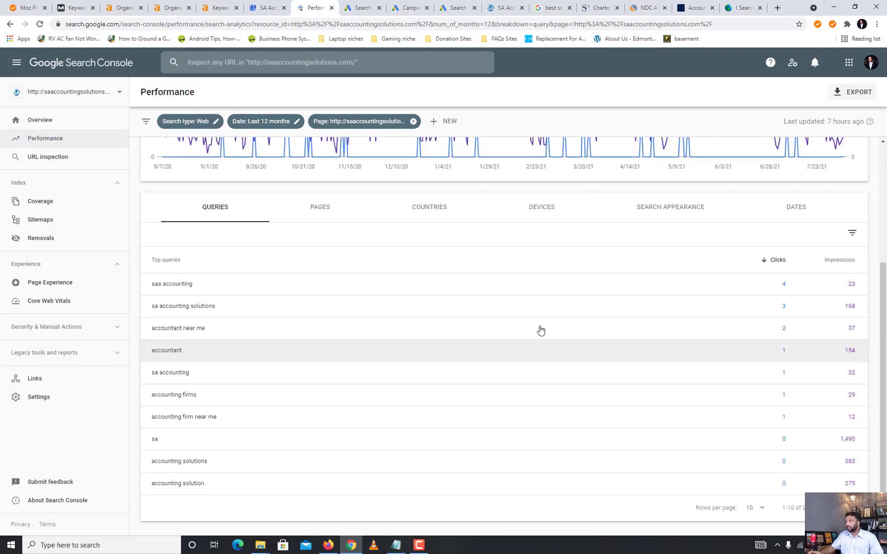
scroll(308, 323, down, 1)
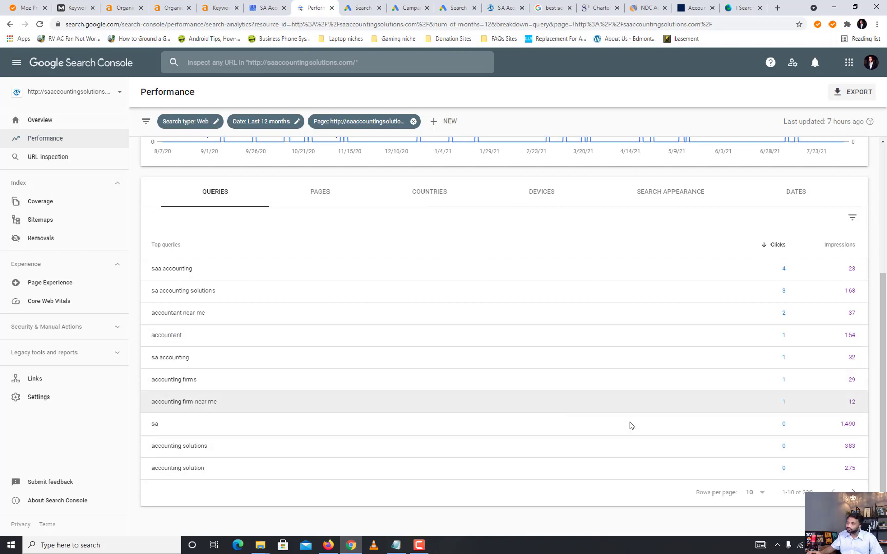
click(762, 494)
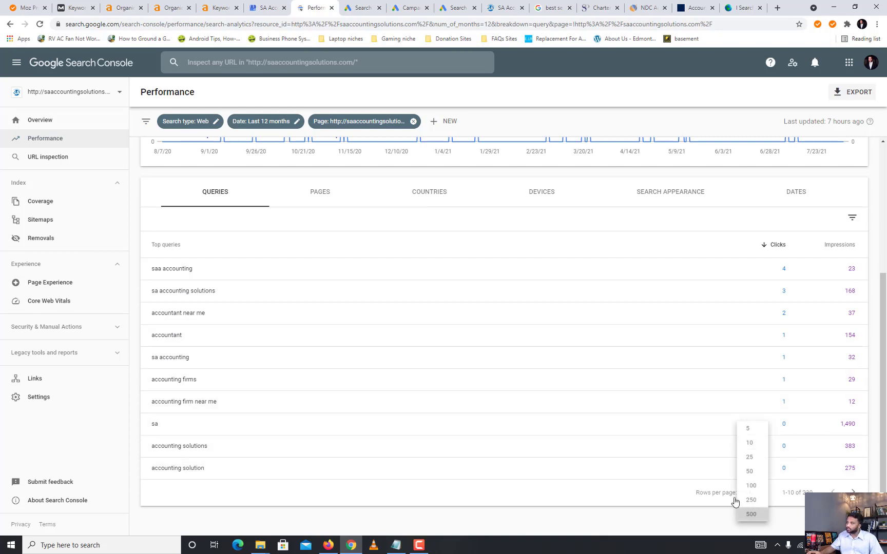
click(751, 514)
scroll(261, 341, down, 5)
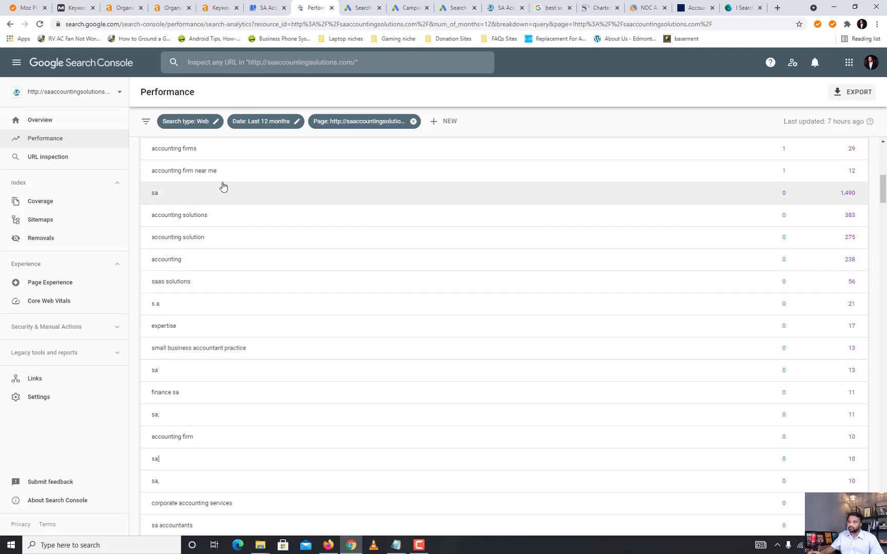
click(426, 550)
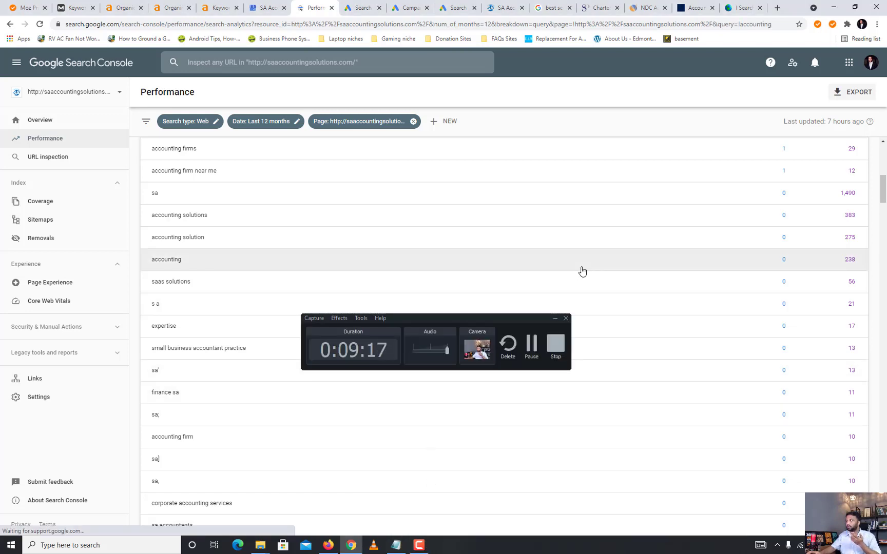
click(579, 261)
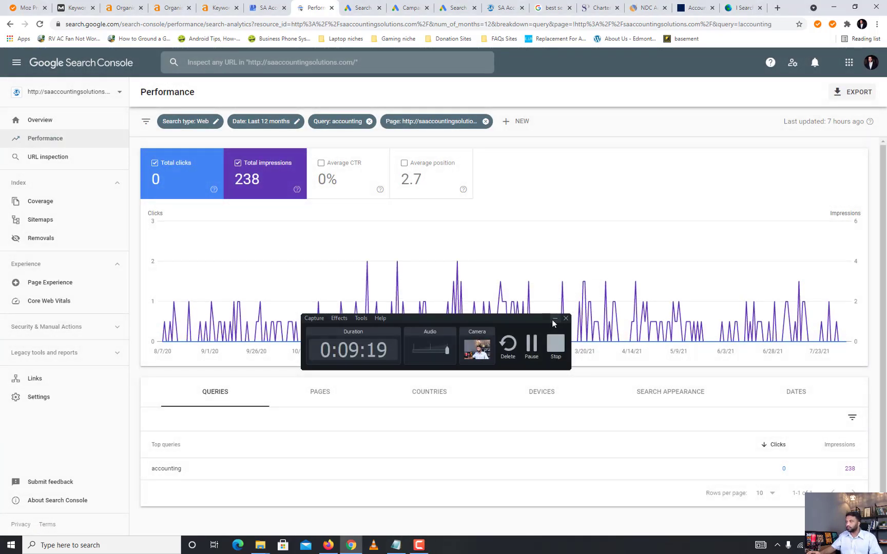
click(555, 318)
key(alt+Left)
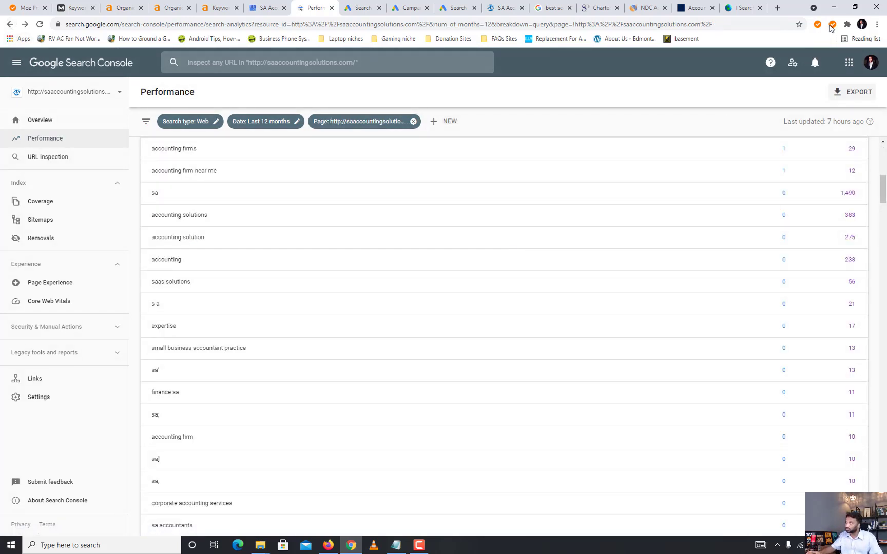
- Examine the site's queries with their clicks and impressions, and return to the keyword research document in Firefox
scroll(503, 281, down, 3)
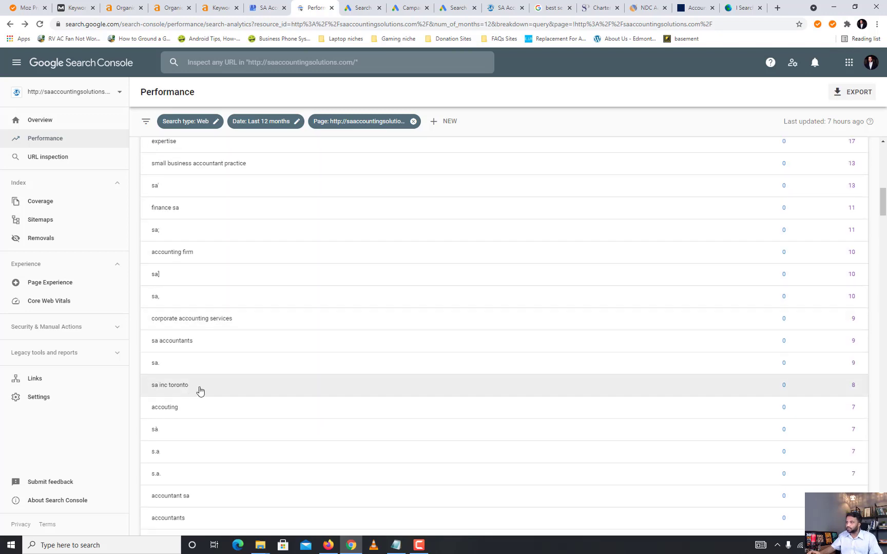
scroll(298, 226, up, 5)
scroll(298, 226, up, 2)
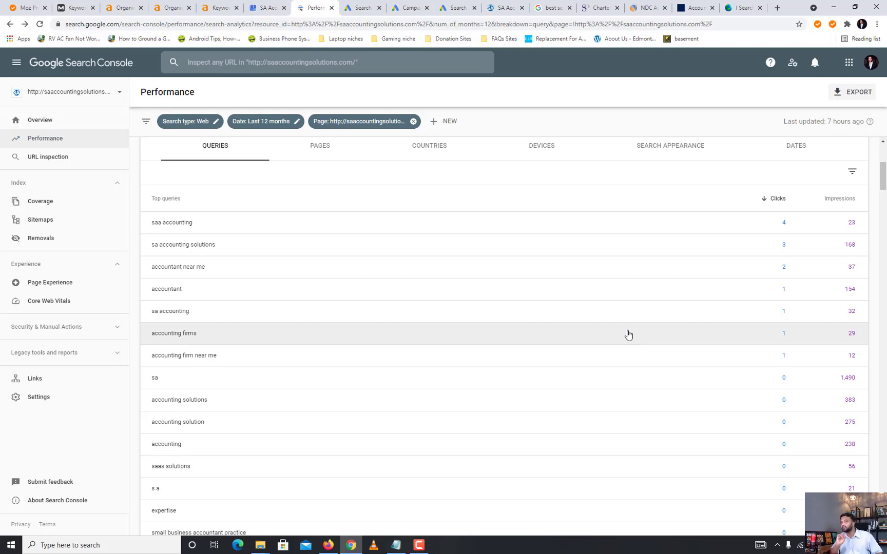
click(834, 5)
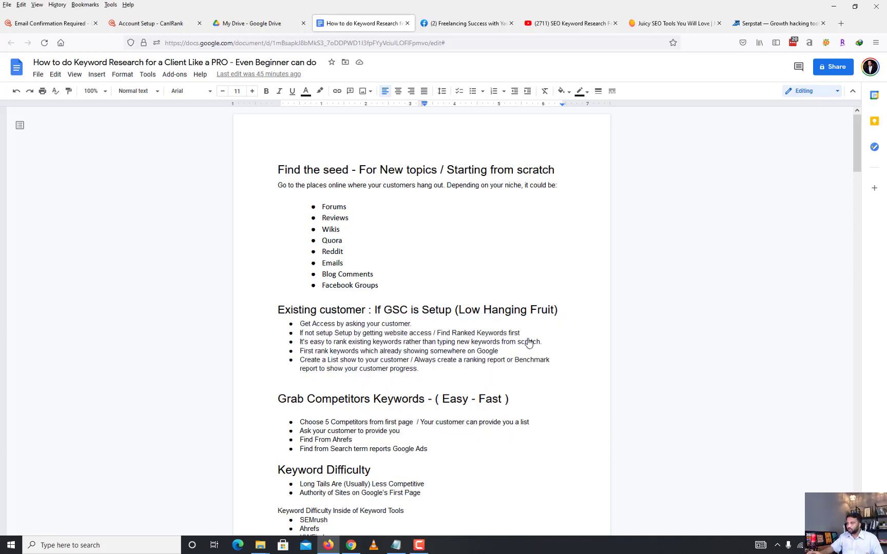
click(425, 550)
click(499, 260)
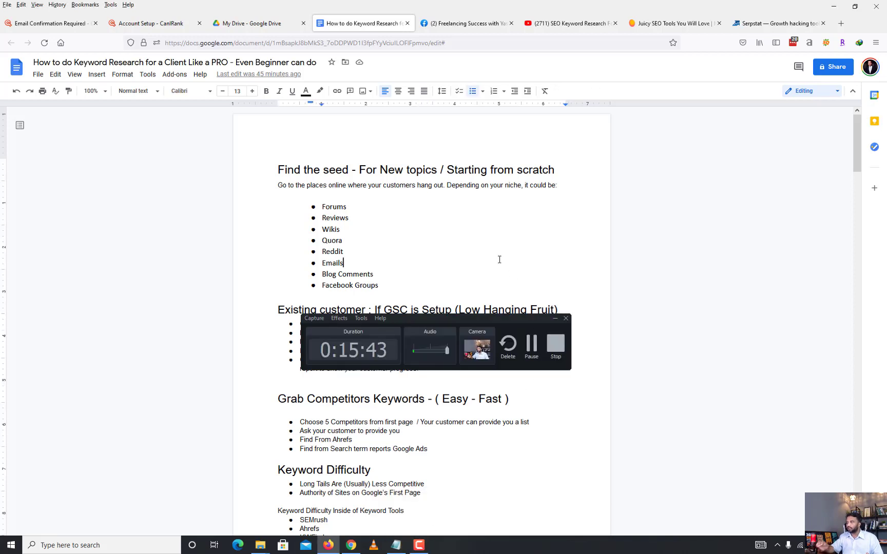
click(554, 318)
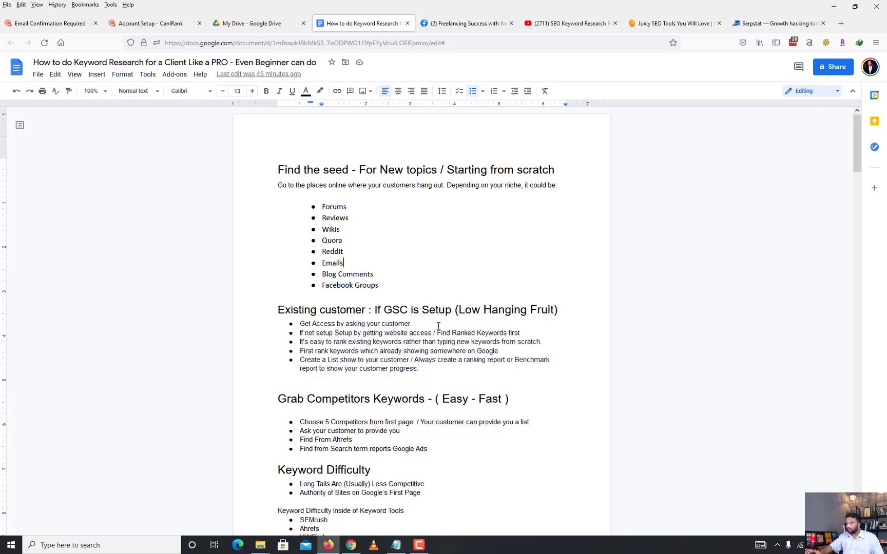
click(425, 327)
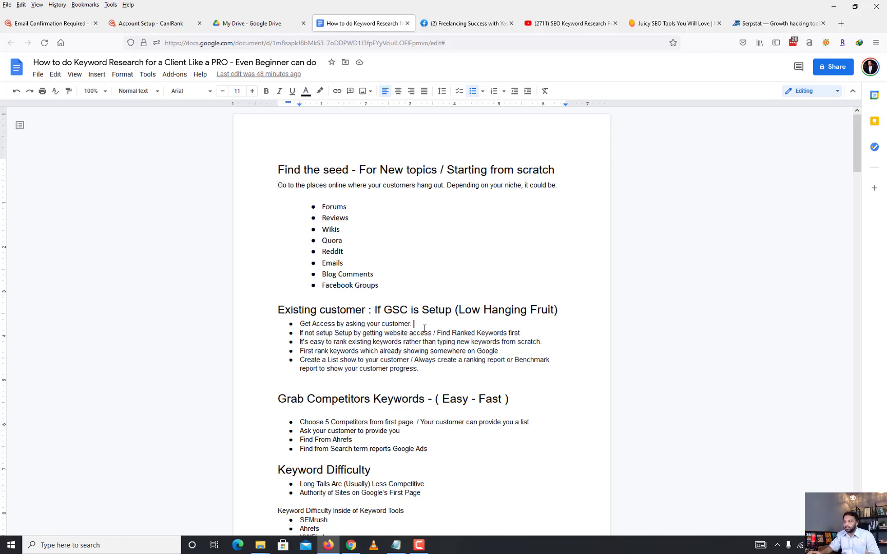
- Switch to Google My Business in Chrome, close the searches breakdown, and view the business's new profile performance report
click(351, 545)
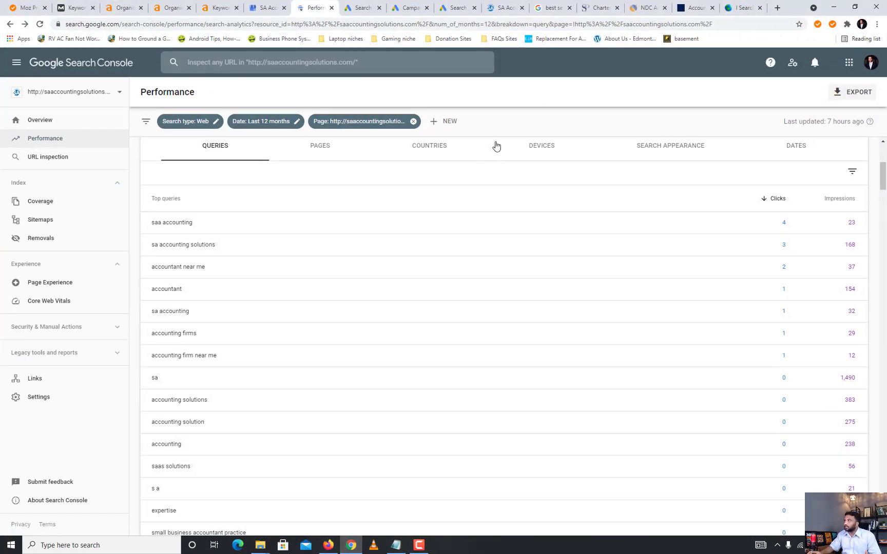
click(280, 6)
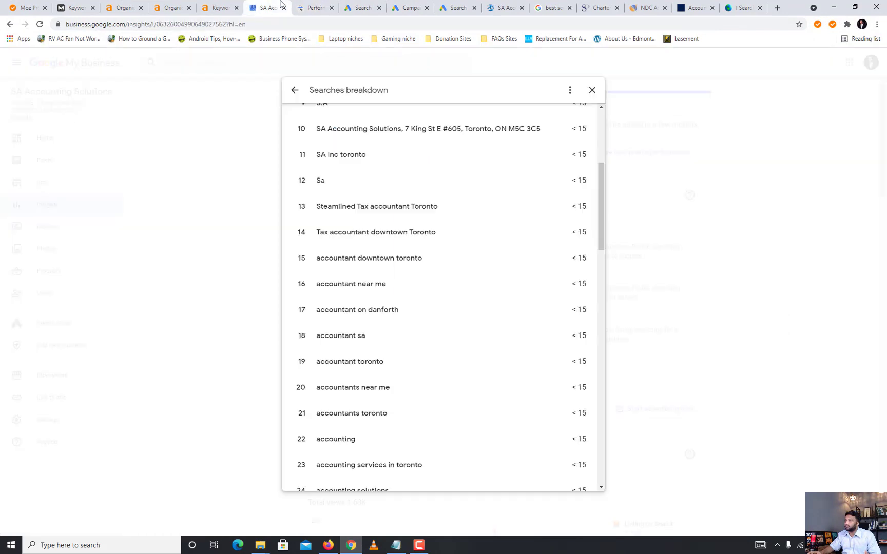
click(592, 90)
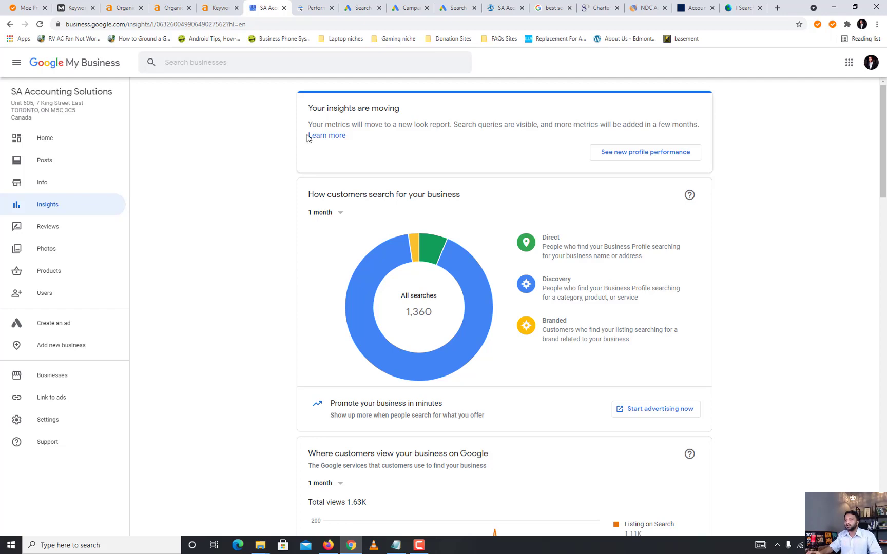
click(63, 209)
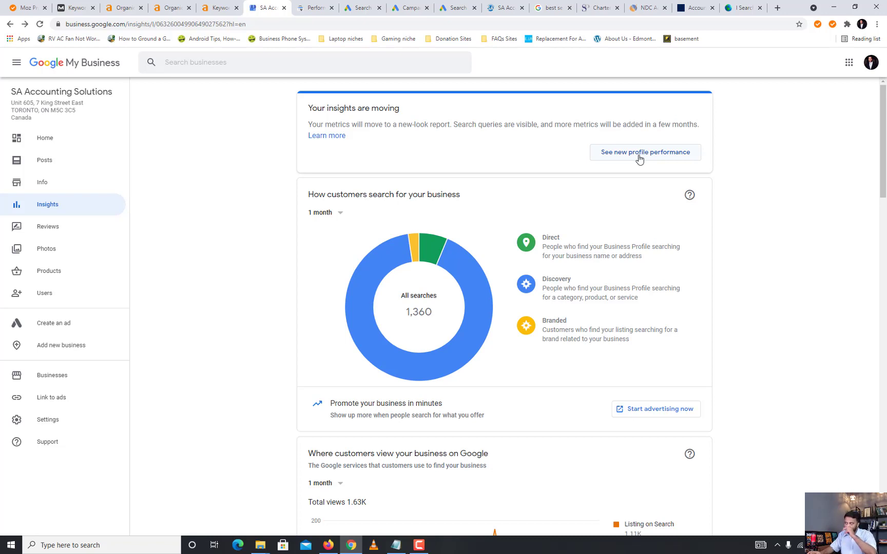
click(639, 155)
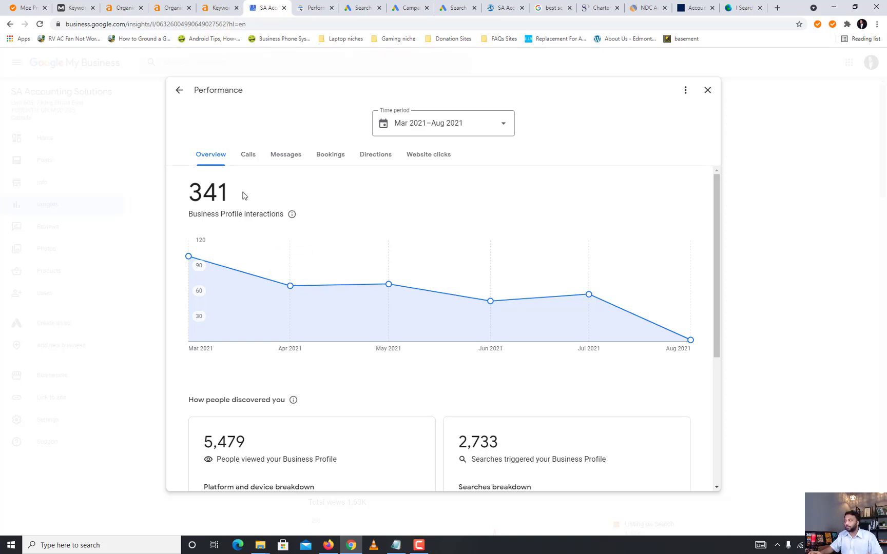
- View the business profile's calls report and check which months its time period selector offers
click(249, 157)
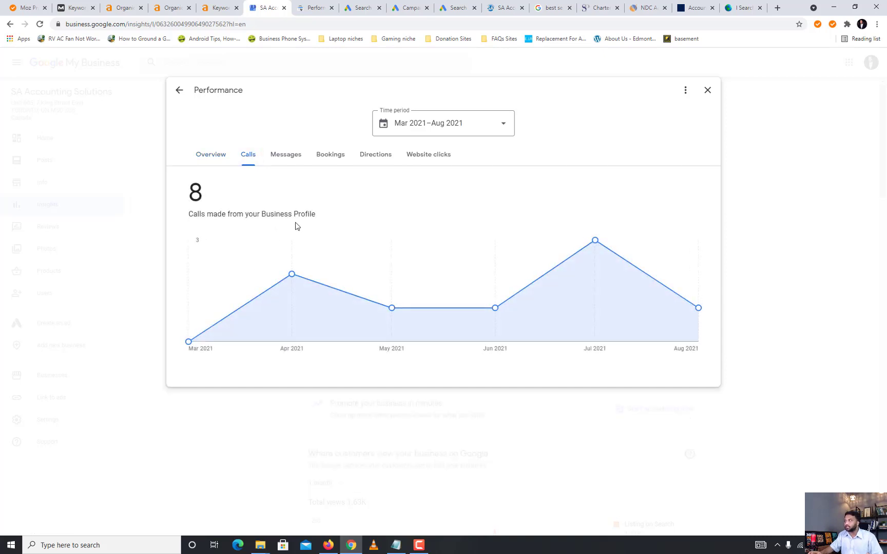
click(448, 131)
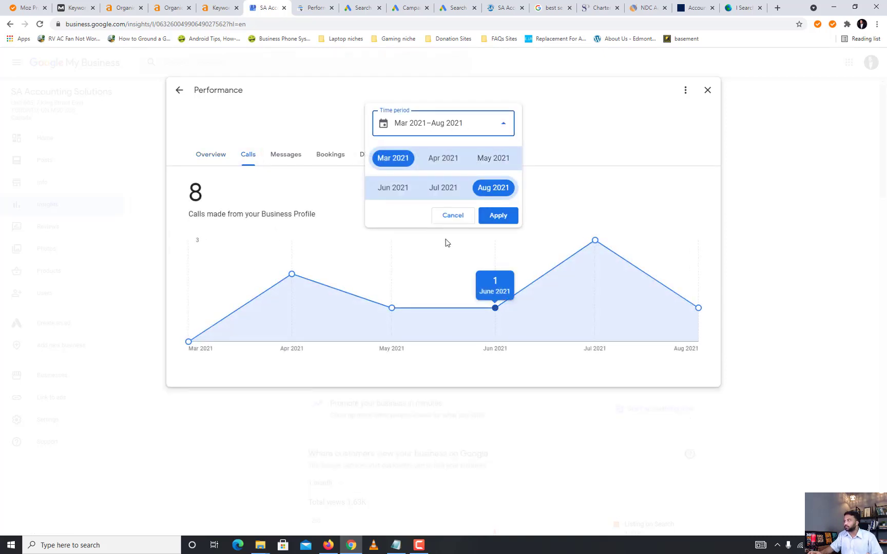
click(490, 191)
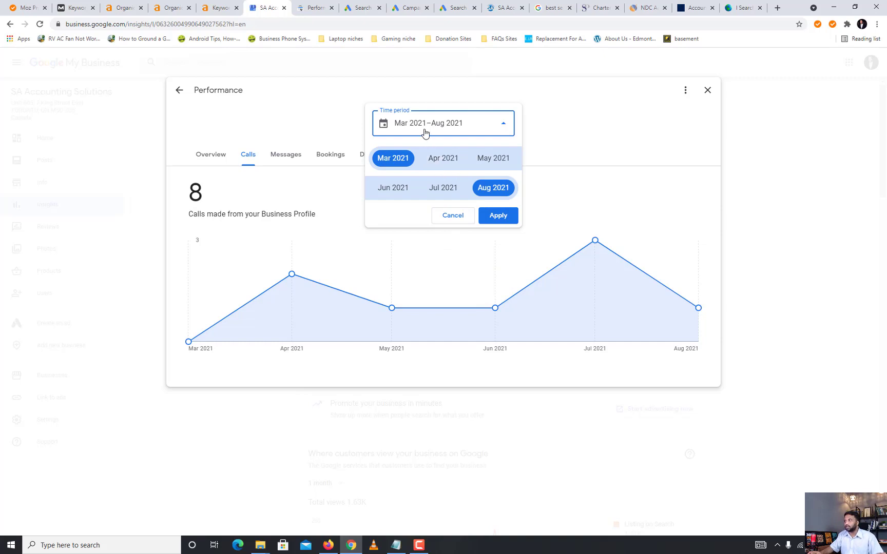
click(597, 141)
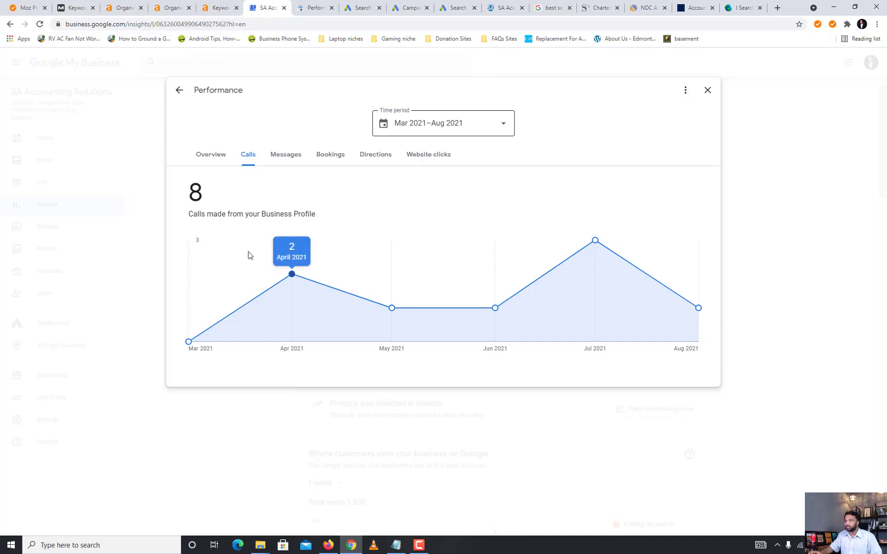
- View the profile's messages, bookings, directions and website clicks reports in turn
click(303, 158)
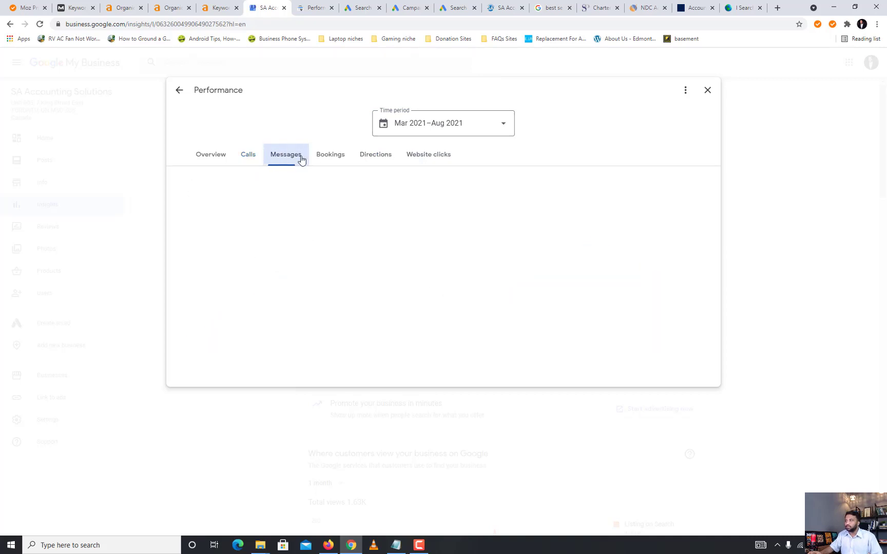
click(329, 161)
click(375, 158)
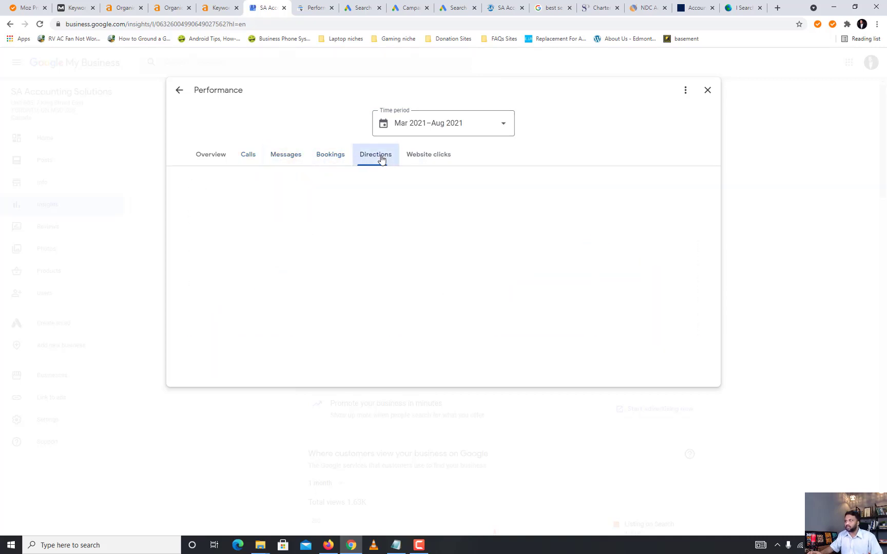
click(426, 160)
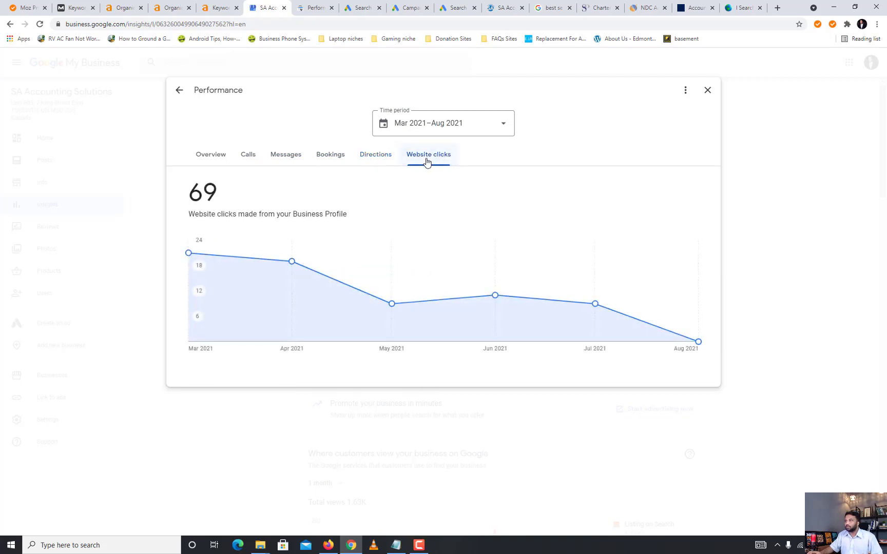
- Return to the performance overview and open the full searches breakdown of terms that triggered the profile
click(212, 155)
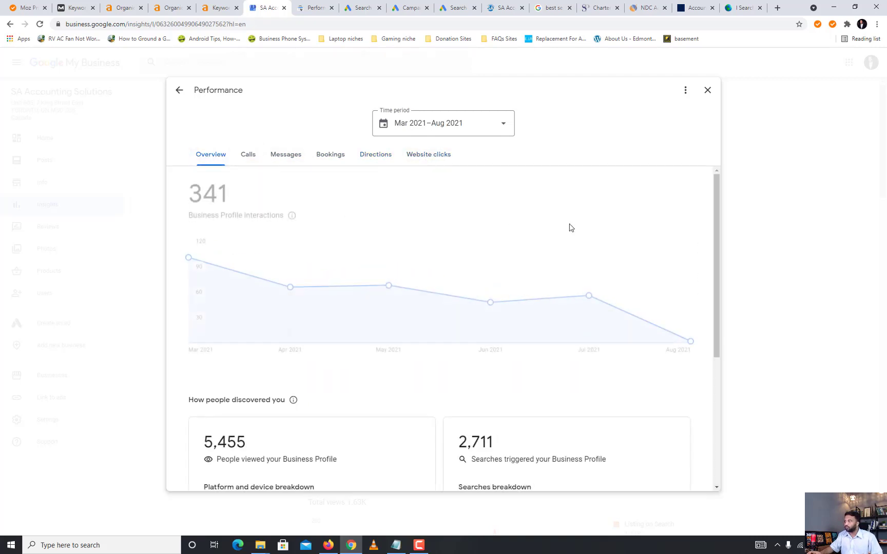
scroll(570, 228, down, 5)
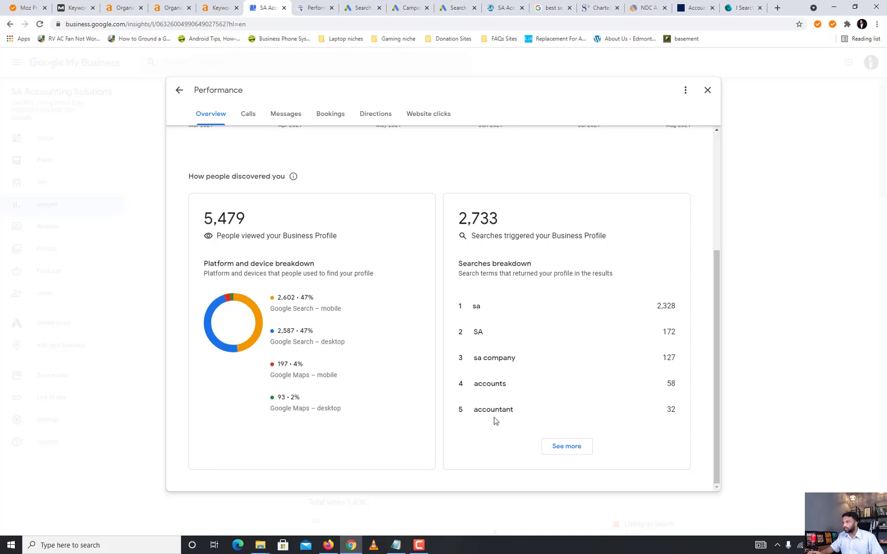
click(565, 445)
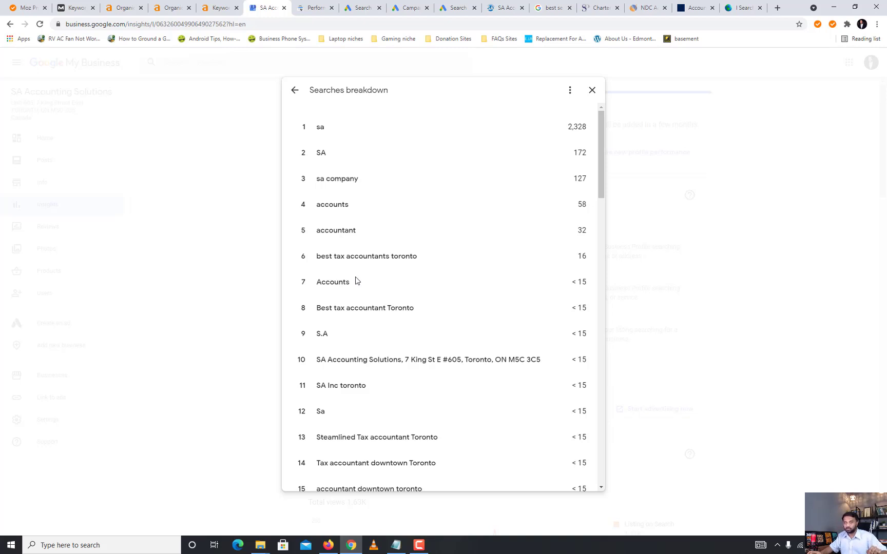
- Examine the client's website homepage for its services, the client types it serves and its blog topics
click(514, 4)
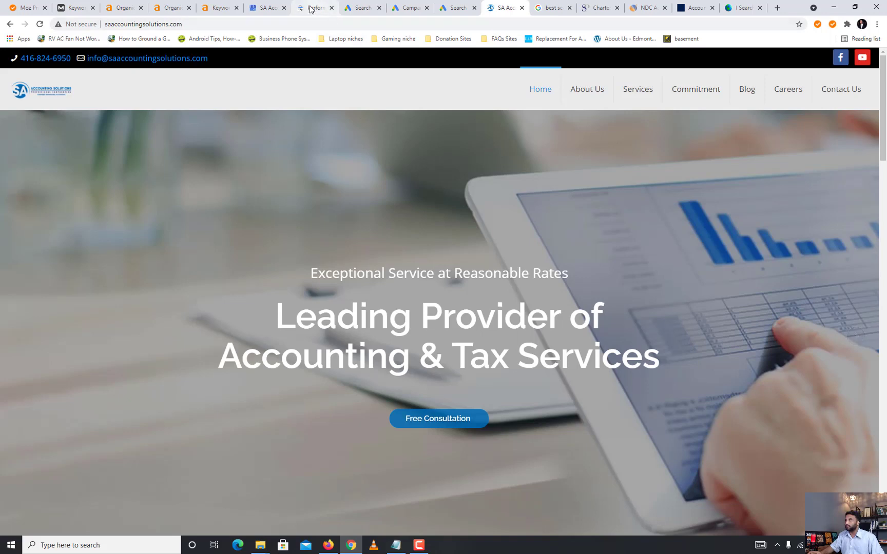
scroll(473, 274, down, 6)
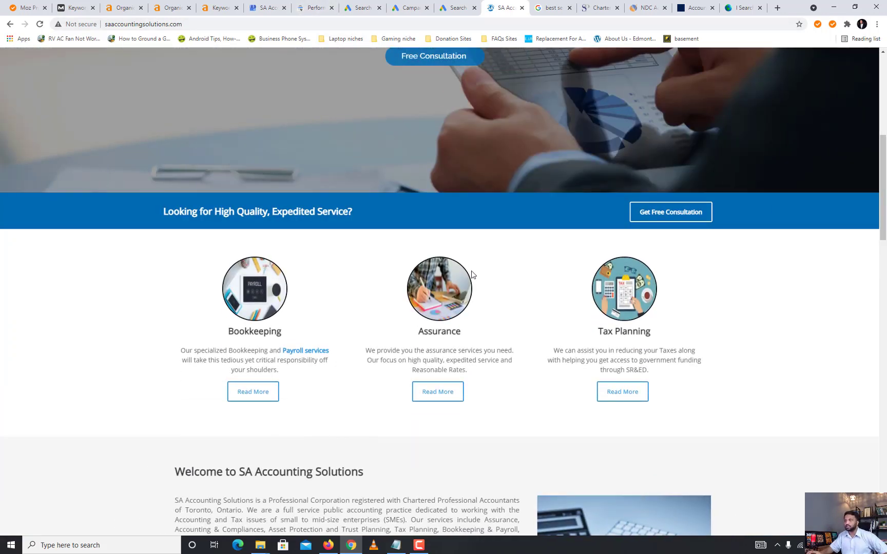
scroll(472, 275, down, 4)
scroll(472, 274, up, 3)
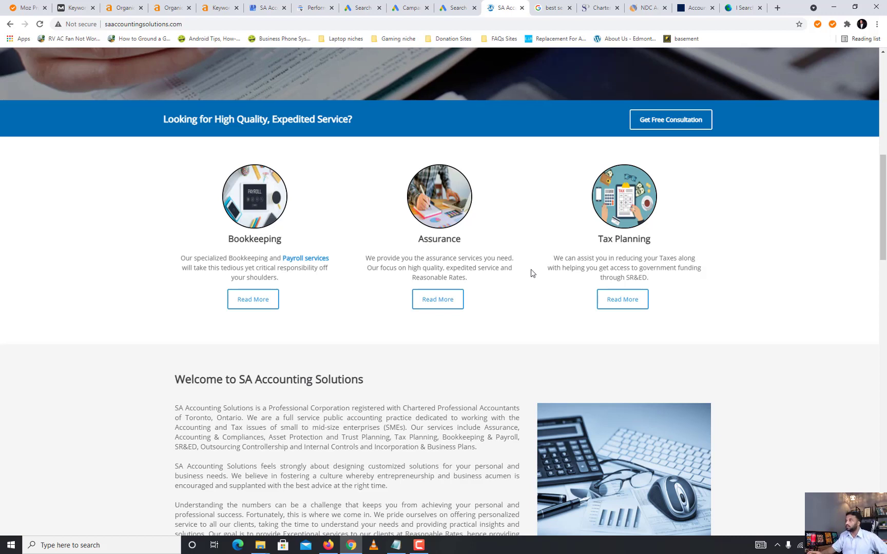
scroll(531, 274, up, 1)
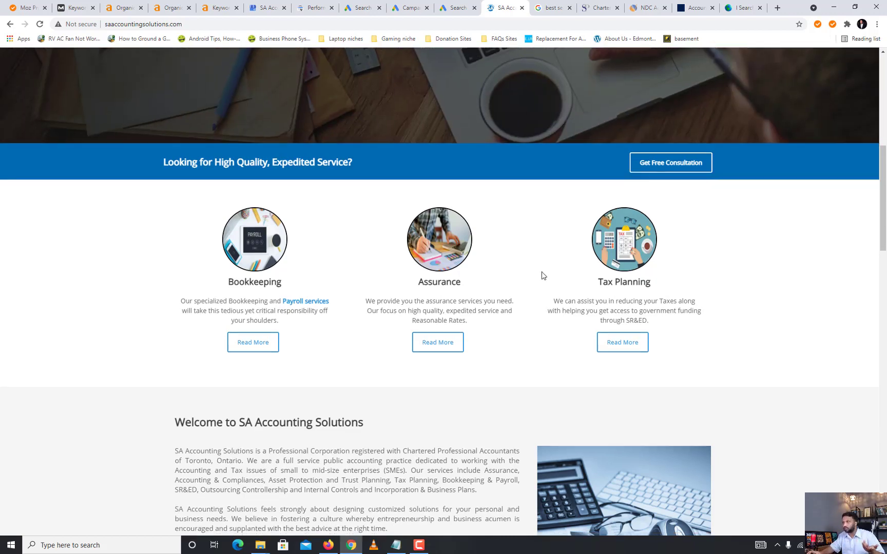
scroll(541, 276, down, 4)
scroll(542, 275, down, 4)
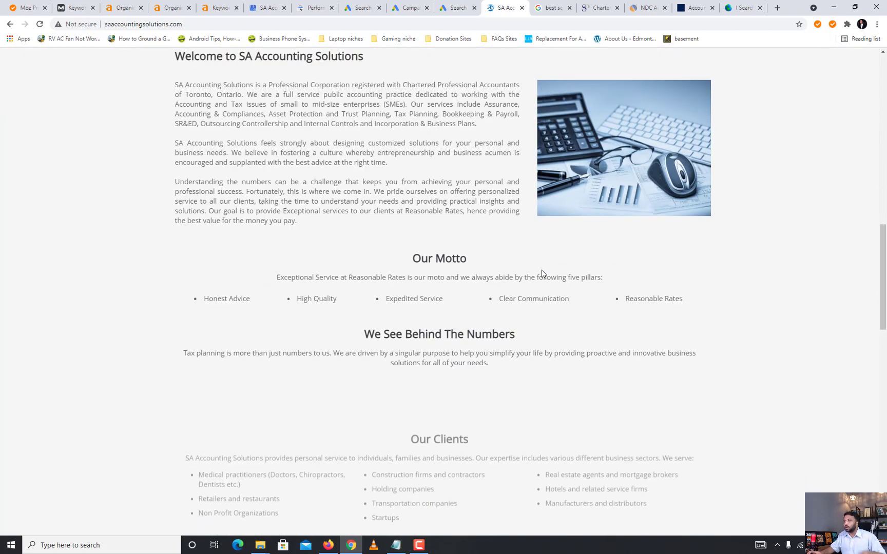
scroll(541, 273, down, 15)
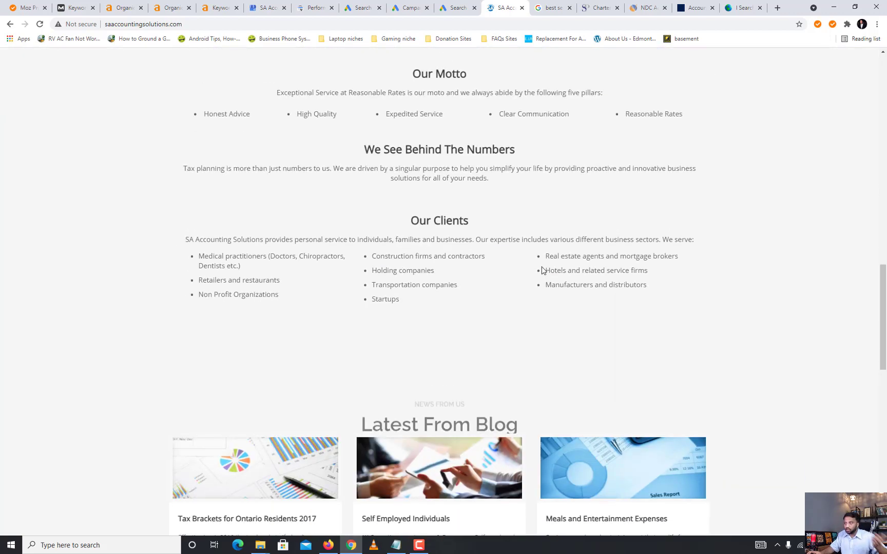
scroll(541, 270, down, 3)
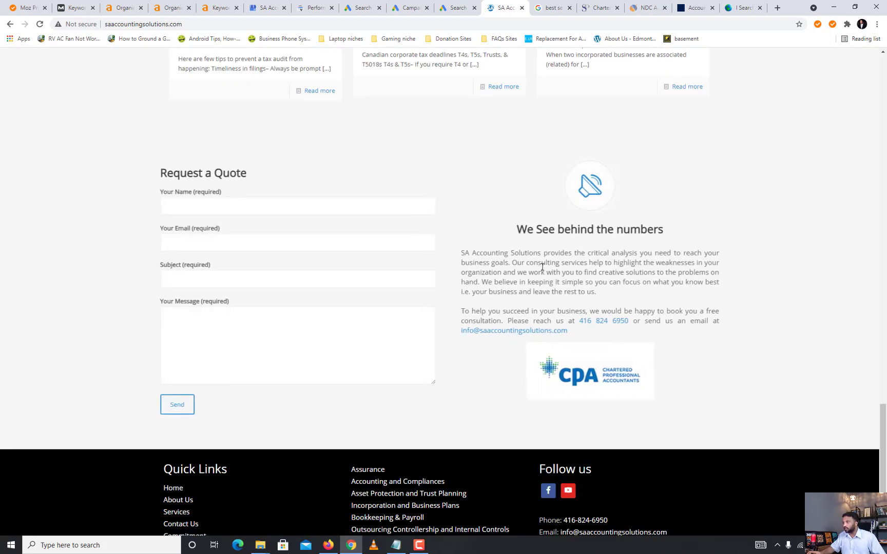
scroll(542, 270, up, 8)
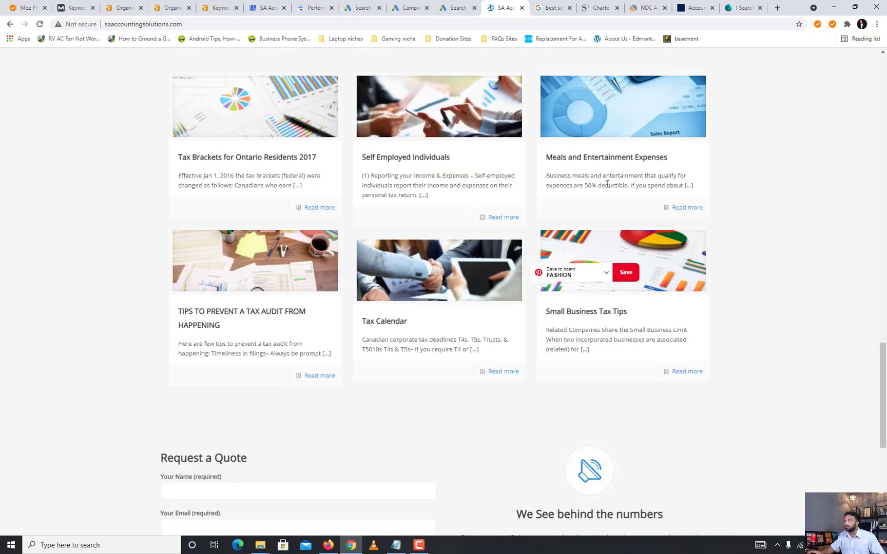
scroll(648, 158, down, 7)
scroll(649, 251, up, 7)
scroll(648, 254, up, 9)
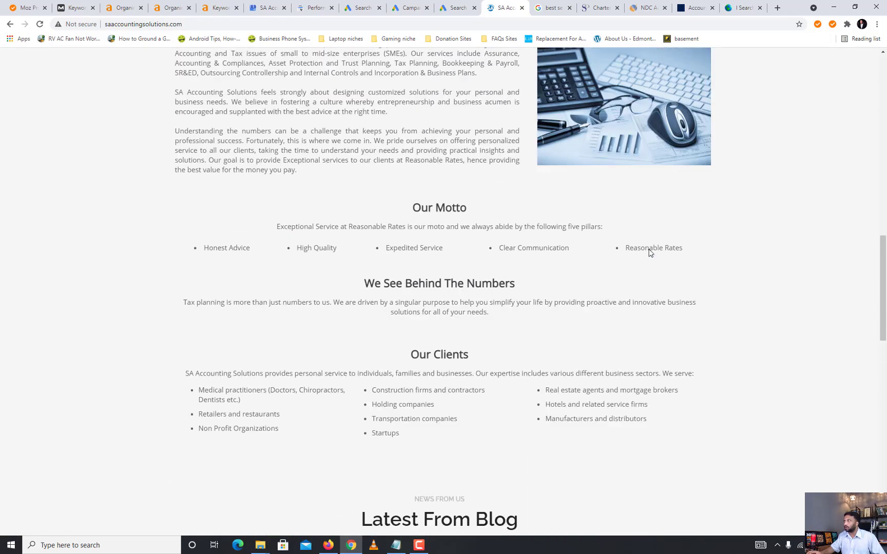
- Open the website's Contact Us page from the footer and view the office locations
scroll(649, 264, down, 16)
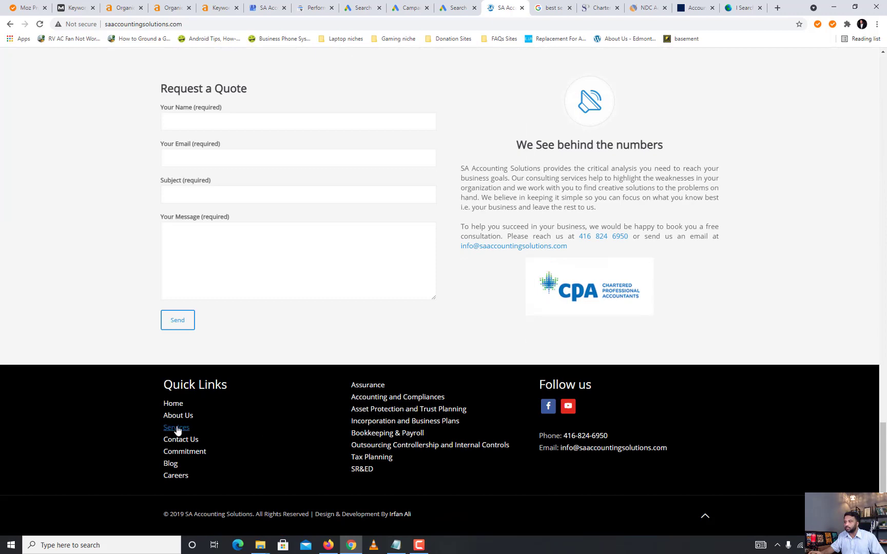
click(186, 440)
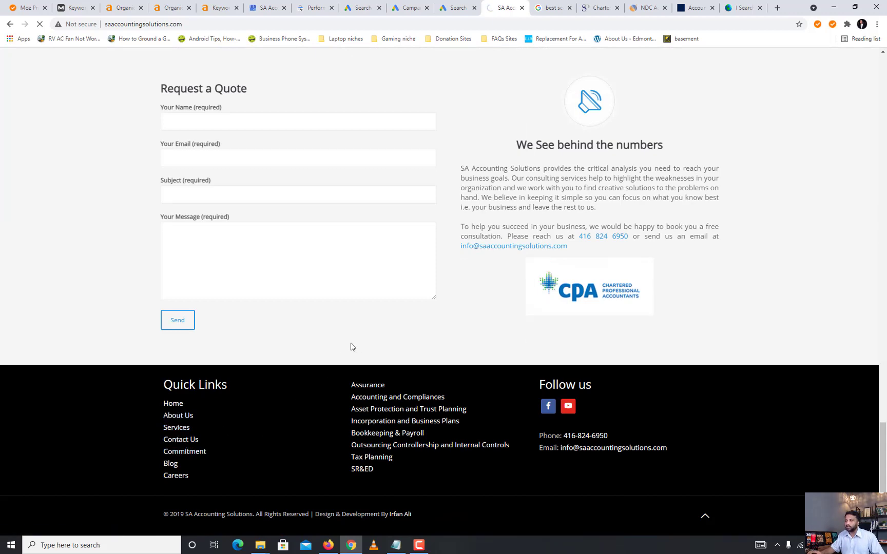
scroll(519, 335, down, 10)
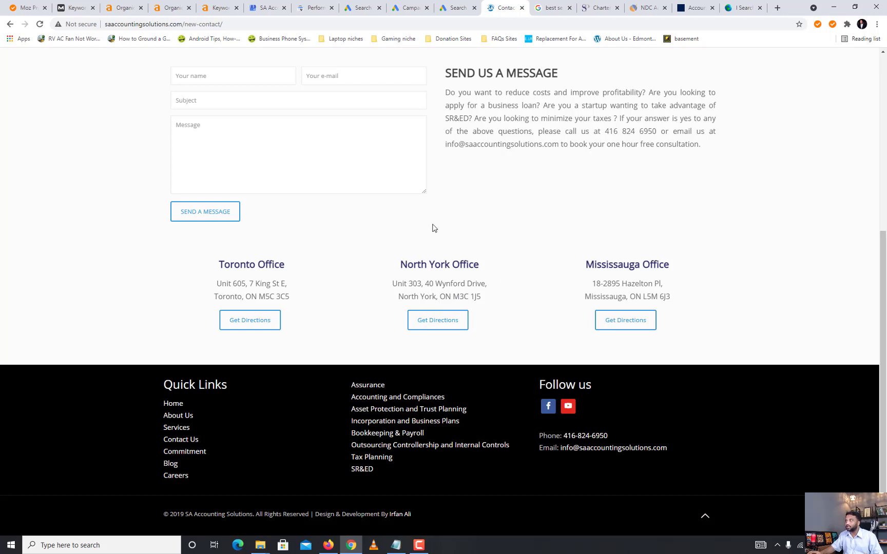
- Copy the query "accounting firm mississauga" from the Search Console performance report into the keyword list in Notepad
click(270, 7)
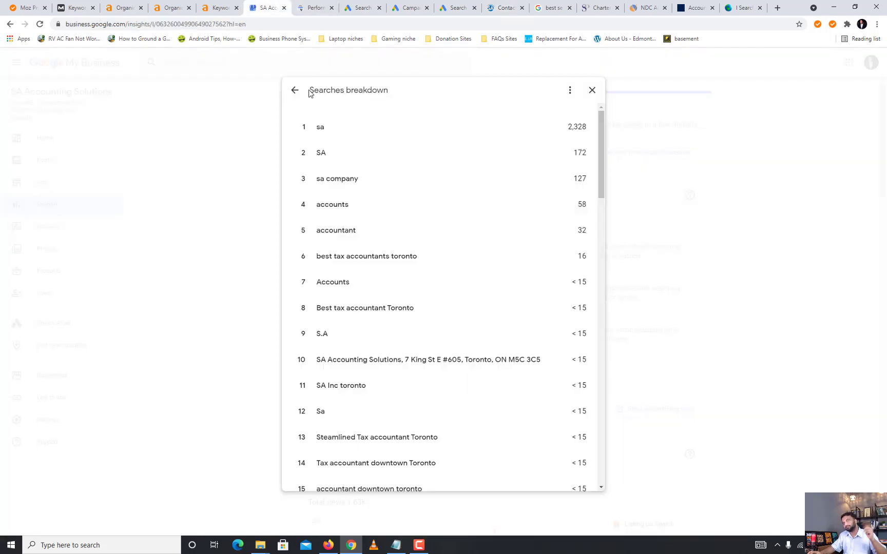
click(301, 6)
scroll(310, 277, down, 8)
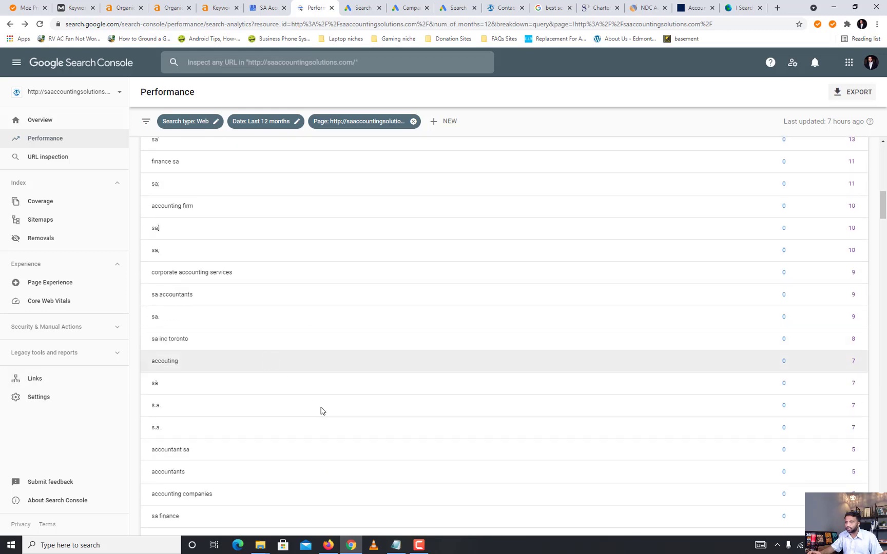
scroll(322, 411, down, 10)
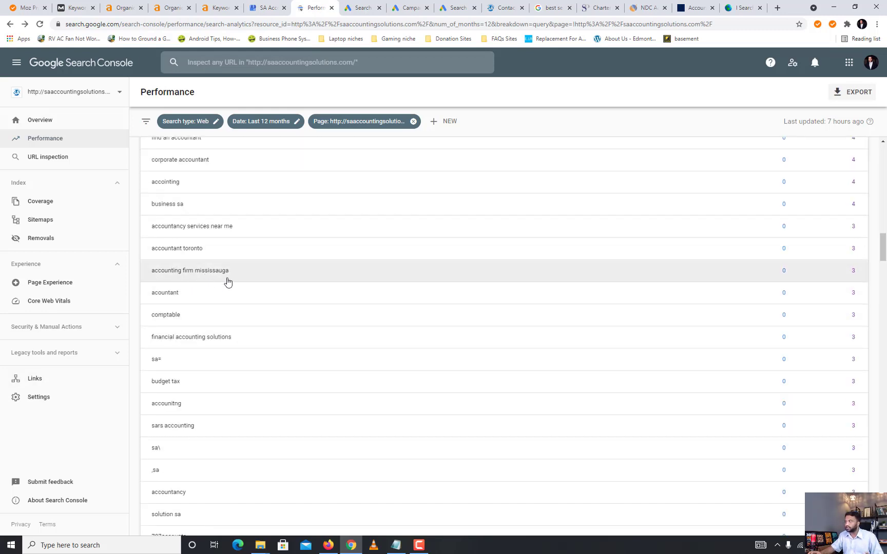
mouse_move(238, 279)
mouse_down()
mouse_move(147, 271)
mouse_move(229, 277)
mouse_up()
key(ctrl+c)
click(396, 544)
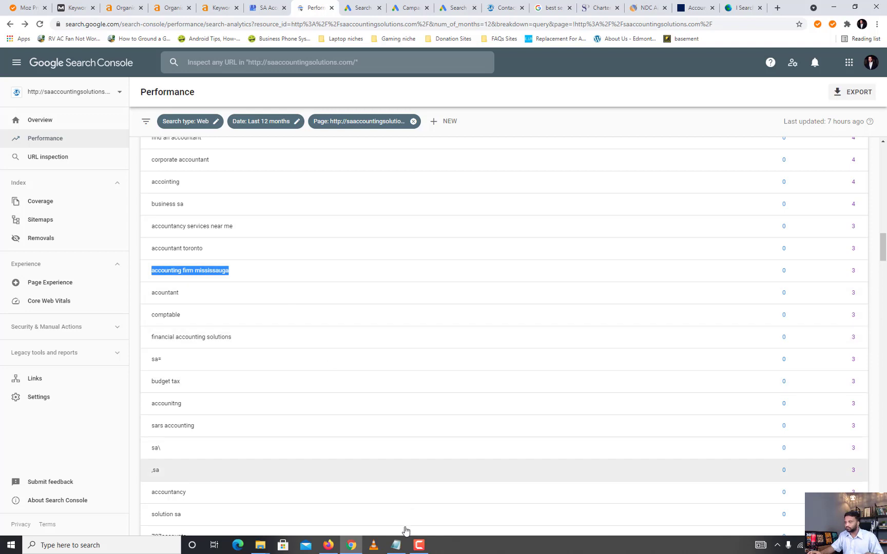
click(397, 543)
click(362, 440)
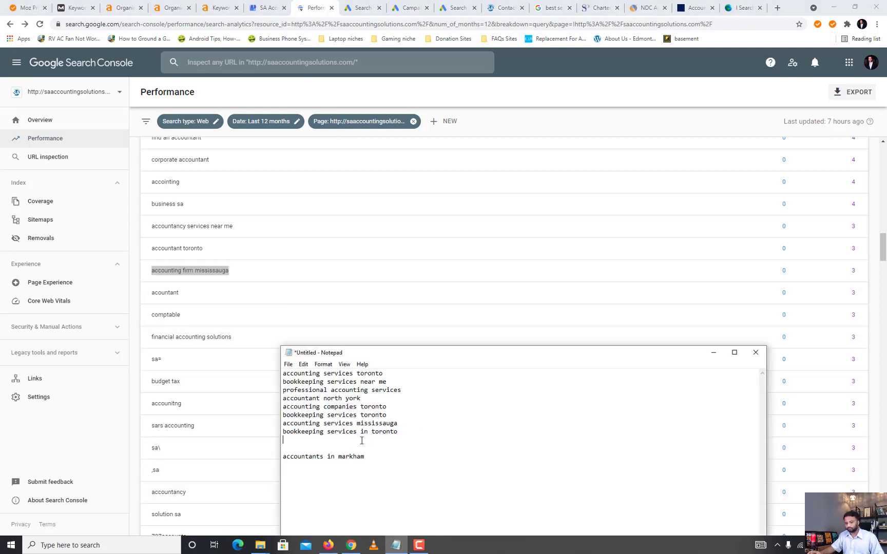
key(ctrl+v)
key(Return)
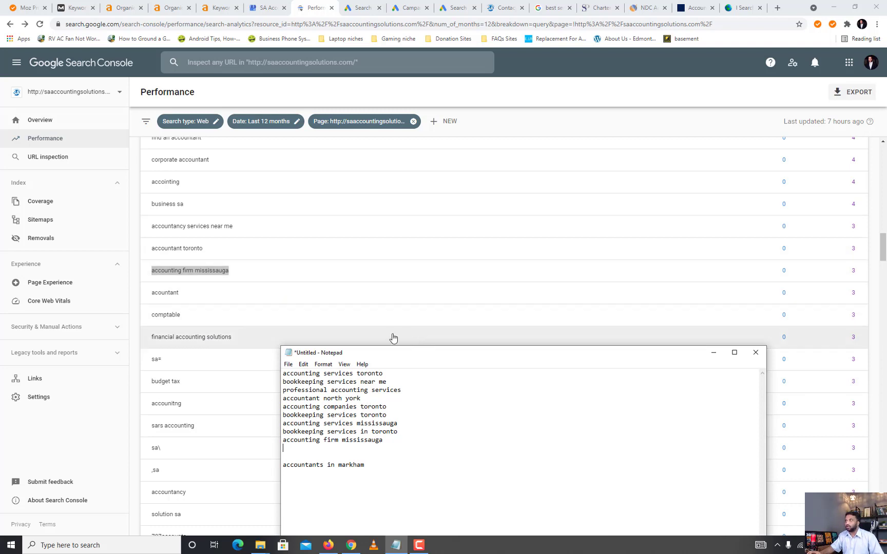
- Copy "best tax accountants toronto" from the Google My Business searches breakdown into the Notepad keyword list, removing an extra blank line
click(271, 8)
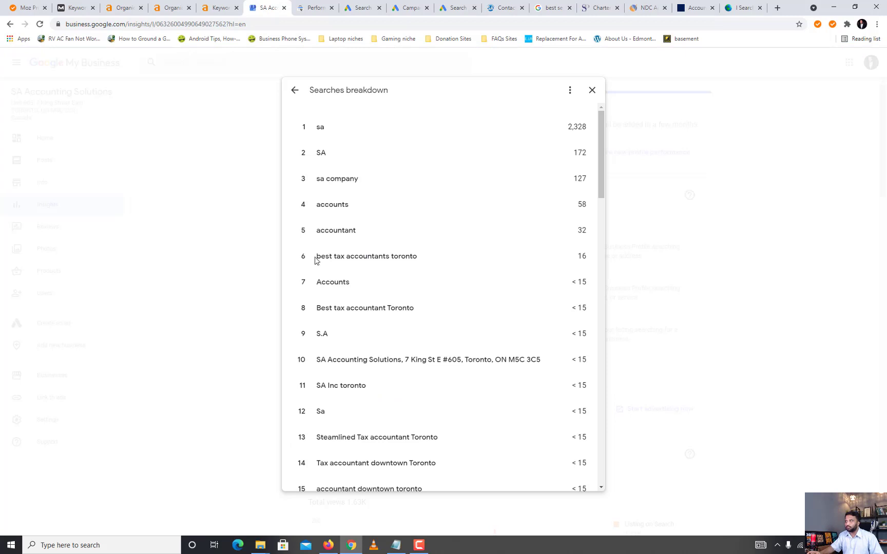
drag(315, 258, 420, 261)
key(ctrl+c)
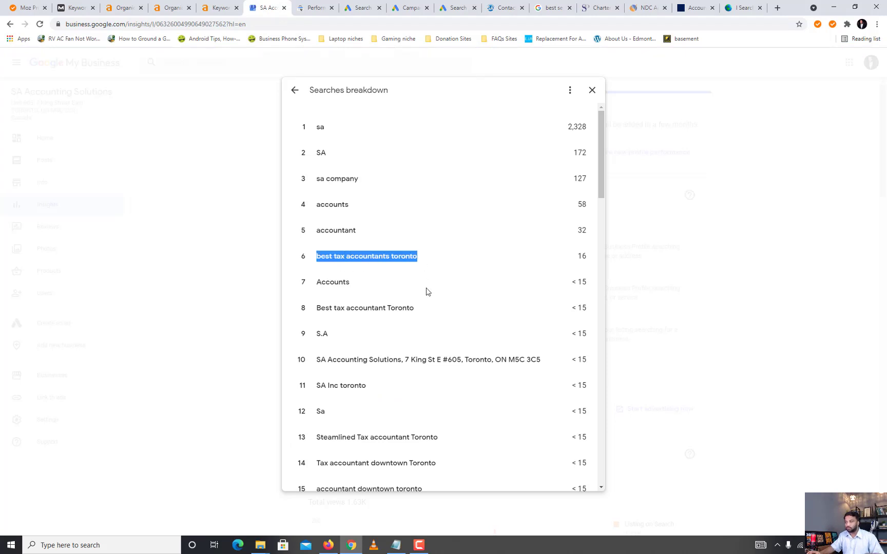
click(395, 546)
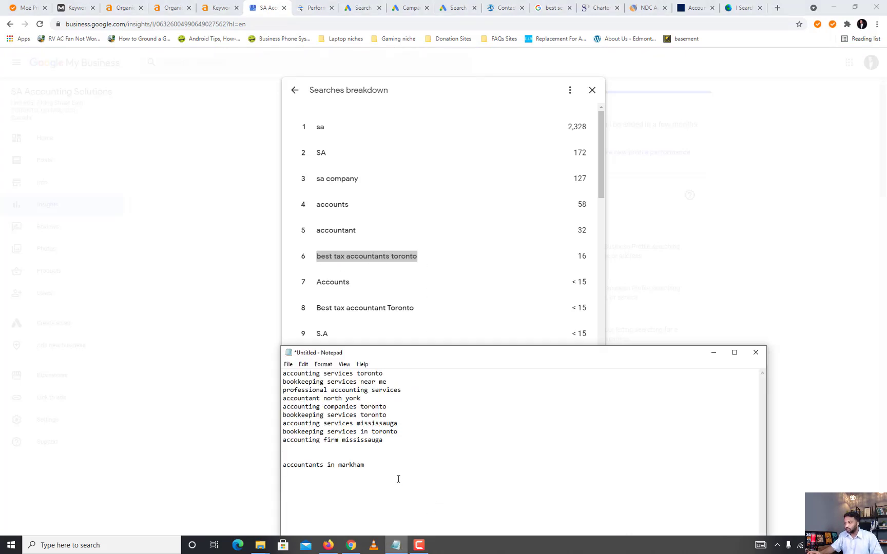
click(337, 456)
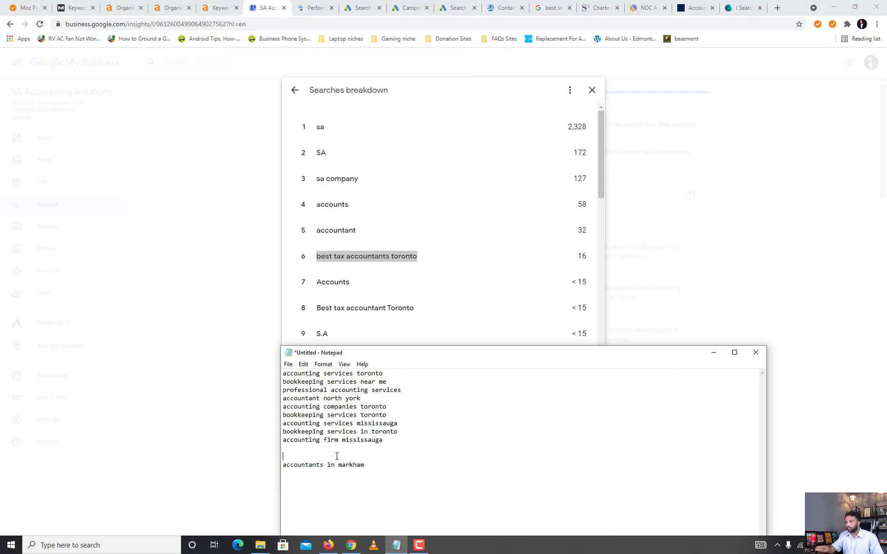
key(BackSpace)
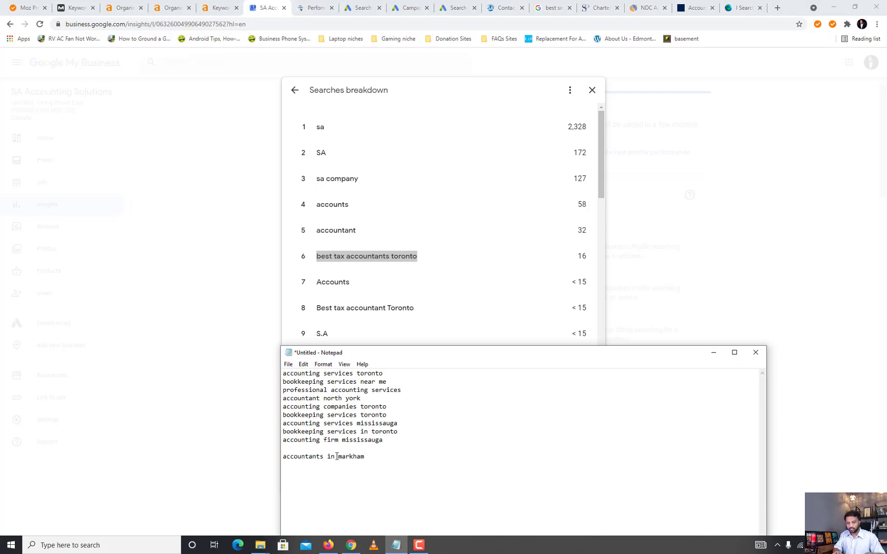
key(ctrl+v)
key(Return)
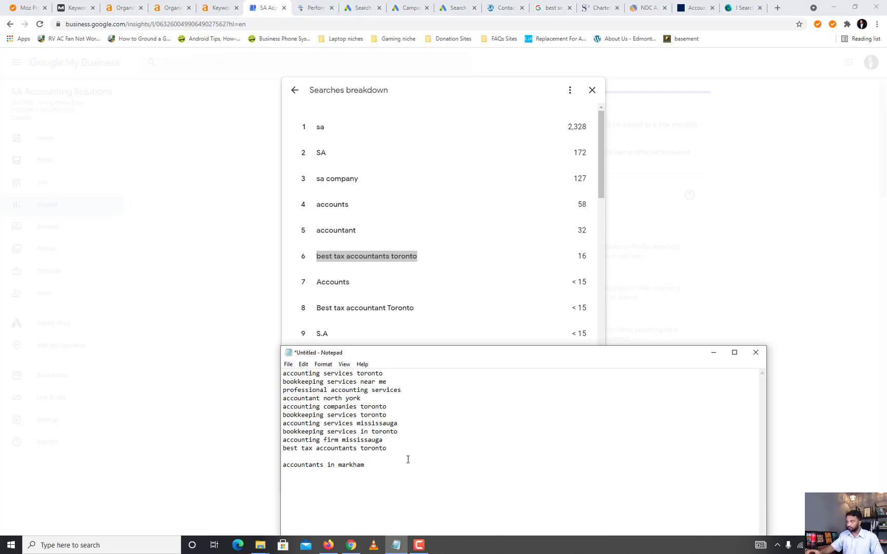
scroll(396, 336, down, 1)
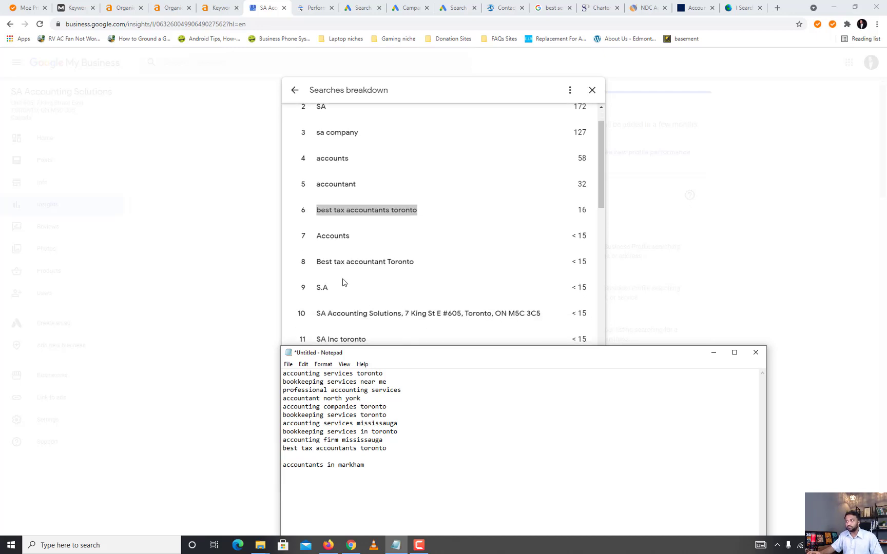
- Copy "Tax accountant downtown Toronto" from the Google My Business searches breakdown into the blank line above "accountants in markham" in Notepad
drag(317, 262, 418, 267)
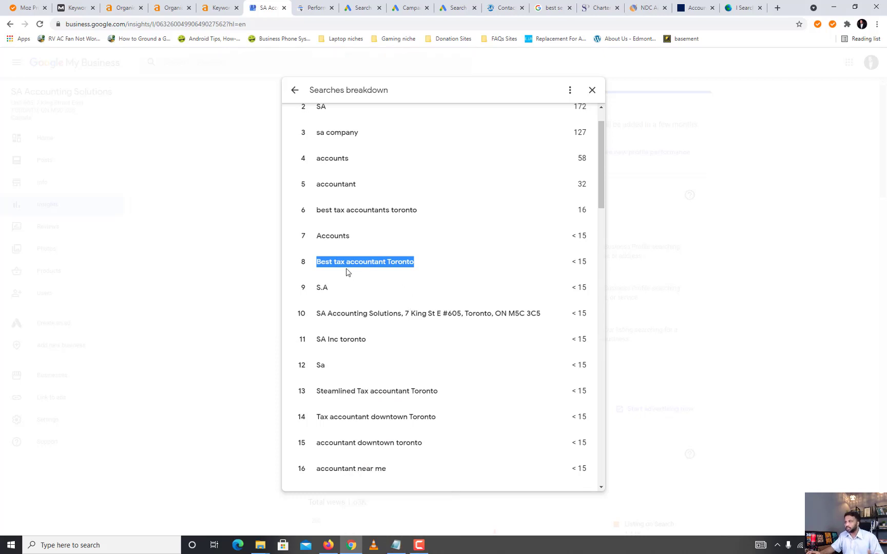
scroll(351, 365, down, 3)
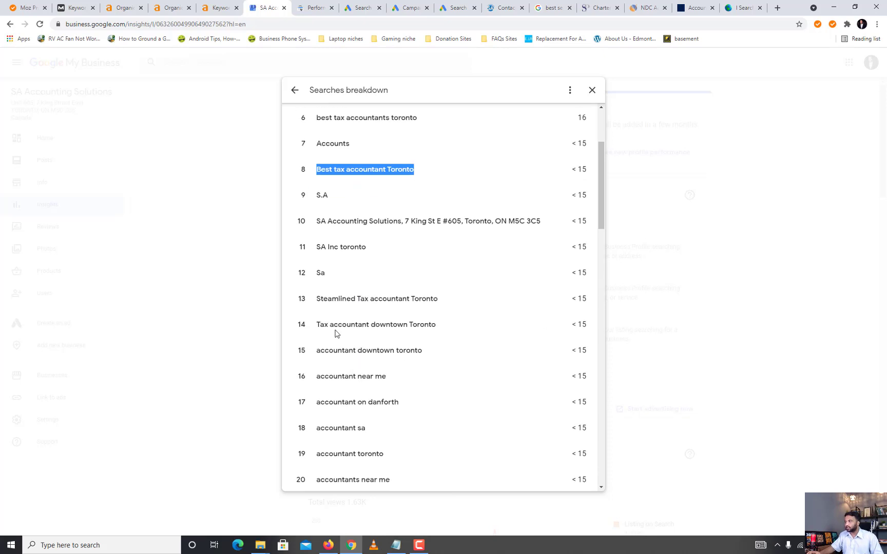
drag(316, 324, 445, 331)
key(ctrl+c)
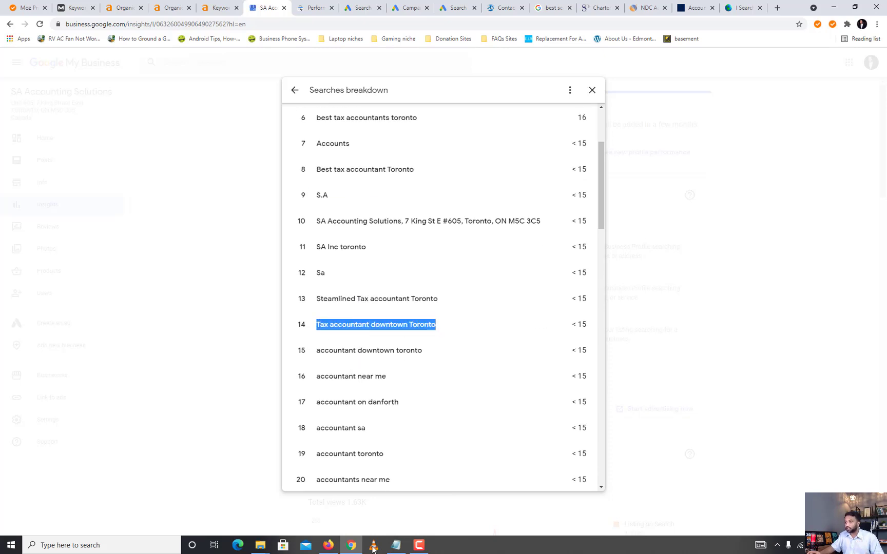
click(396, 545)
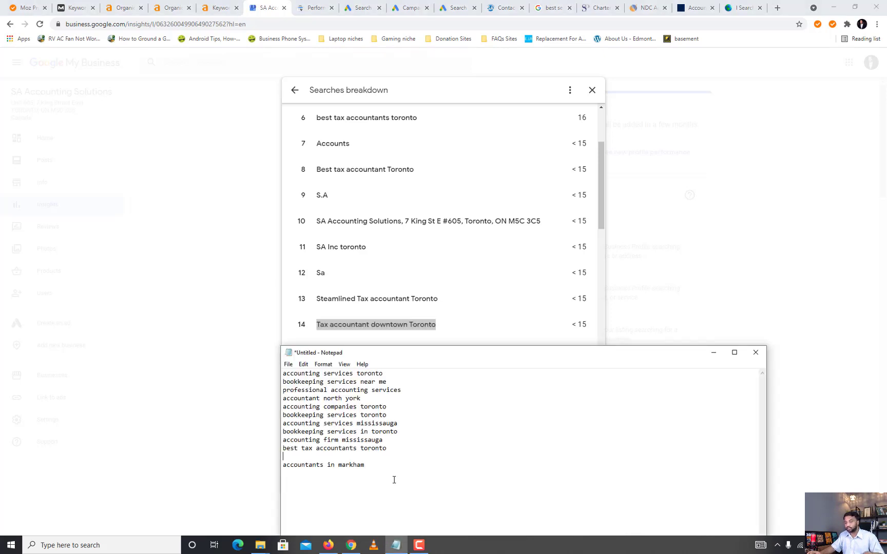
key(ctrl+v)
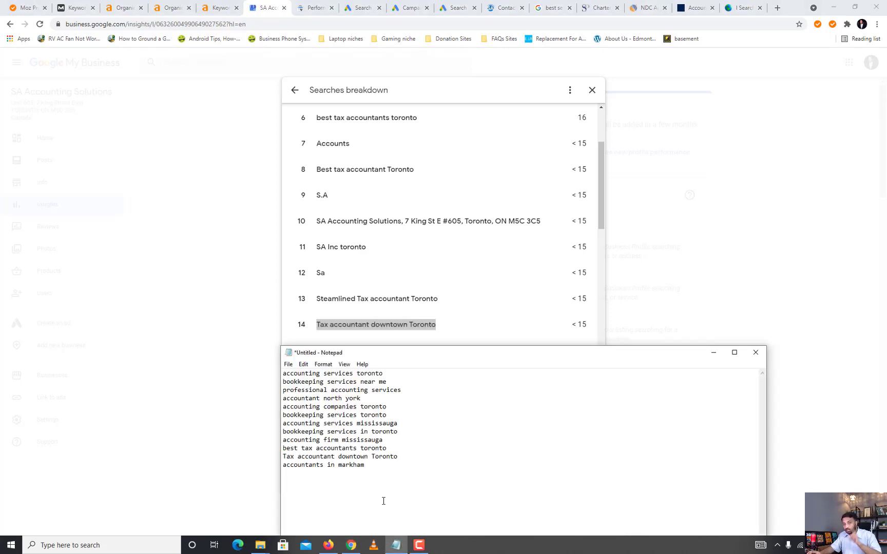
- Add the query "accountant downtown toronto" from the searches breakdown to the end of the Notepad keyword list
scroll(436, 322, down, 2)
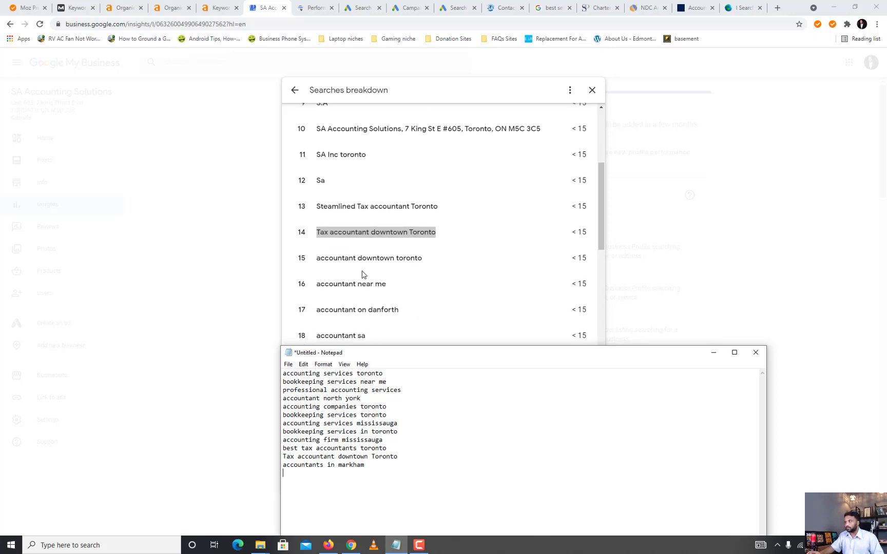
drag(316, 258, 447, 265)
key(ctrl+c)
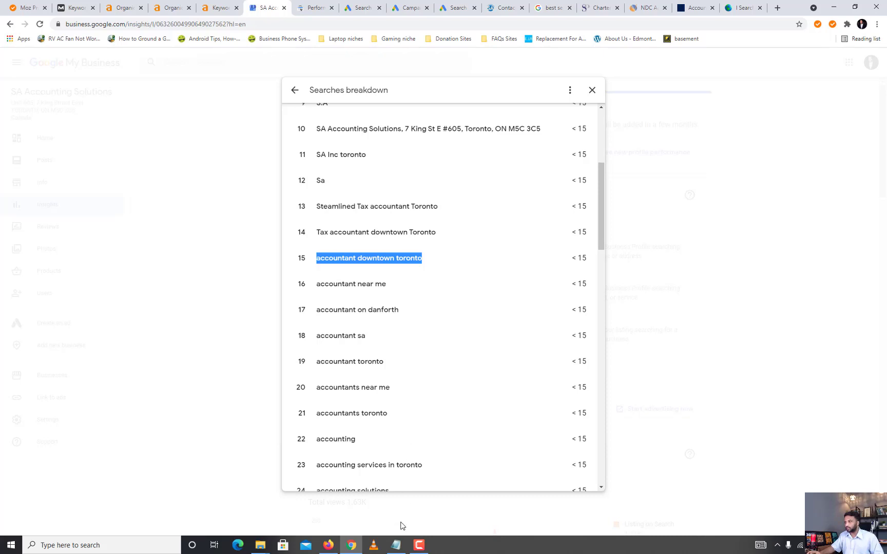
click(396, 546)
key(Return)
key(ctrl+v)
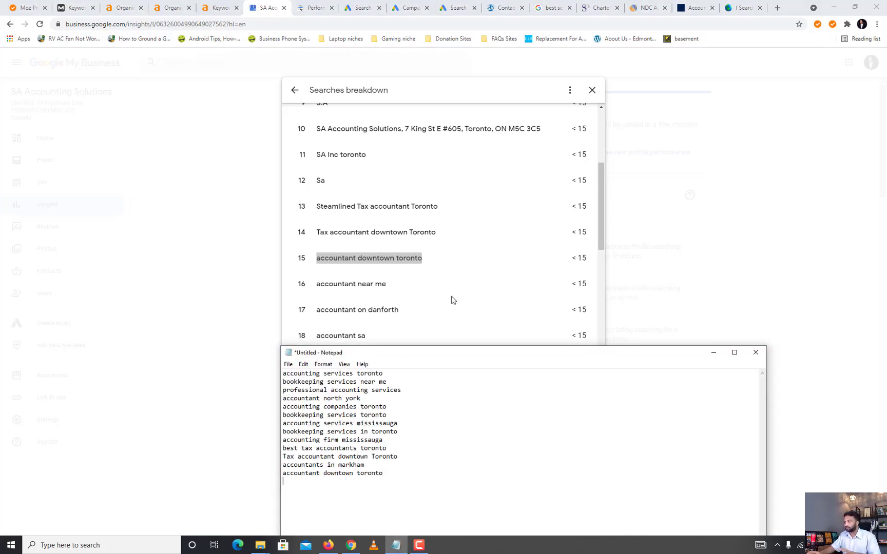
- Copy "accounting services in toronto" from the searches breakdown onto its own line at the end of the Notepad list
scroll(446, 295, down, 1)
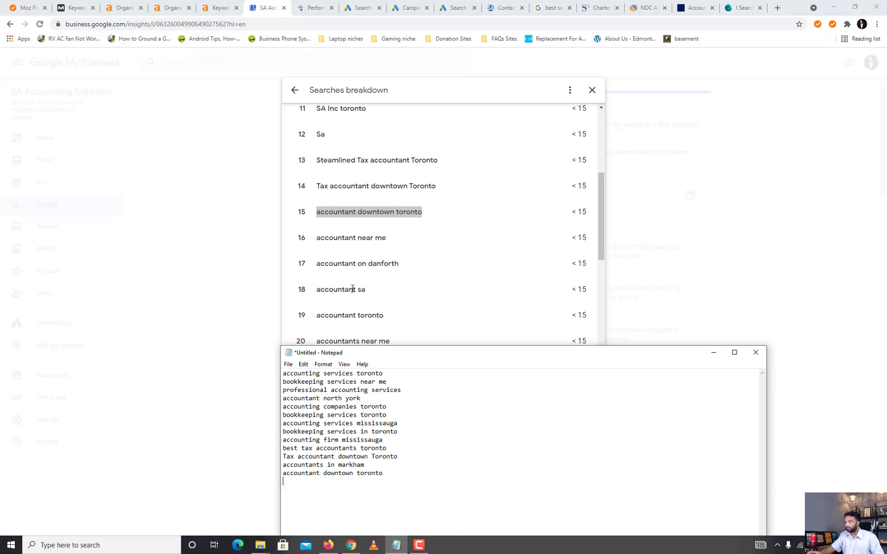
scroll(352, 292, down, 1)
scroll(345, 315, down, 1)
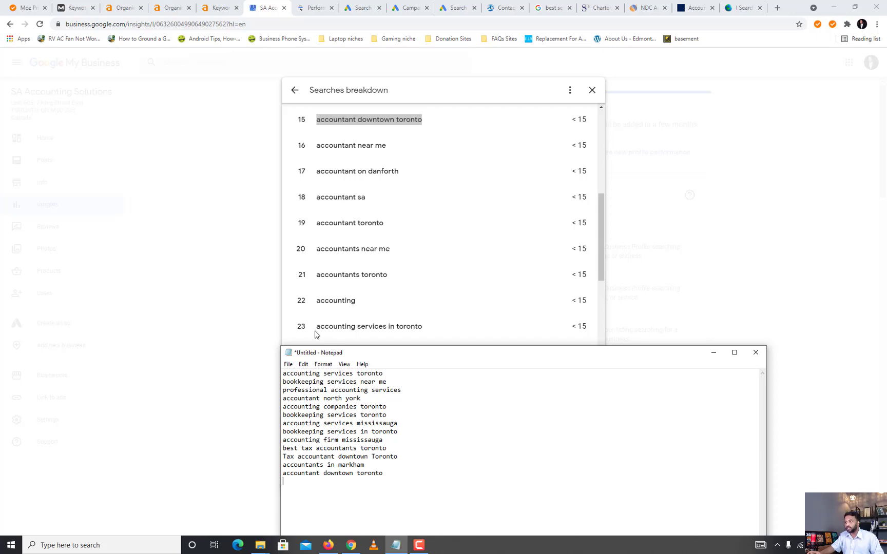
drag(320, 327, 424, 337)
drag(316, 327, 430, 334)
key(ctrl+c)
click(396, 545)
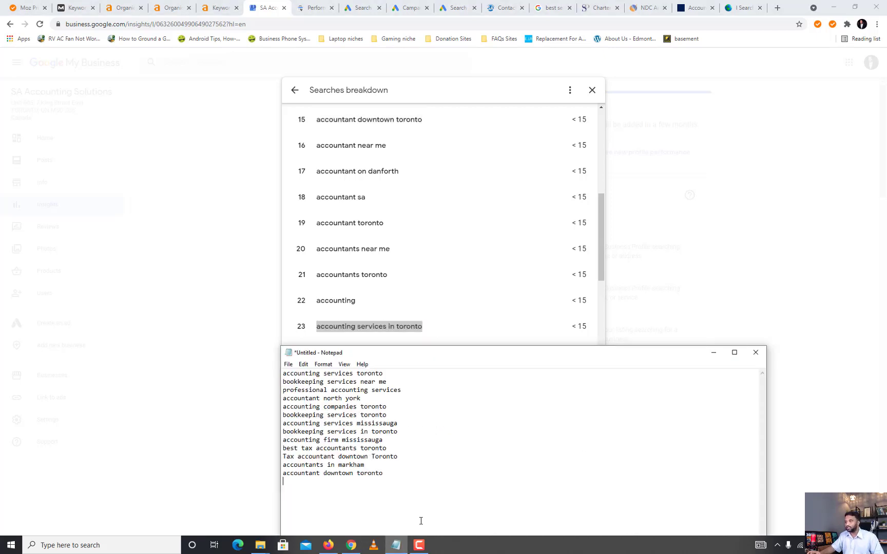
key(Return)
key(ctrl+v)
key(Return)
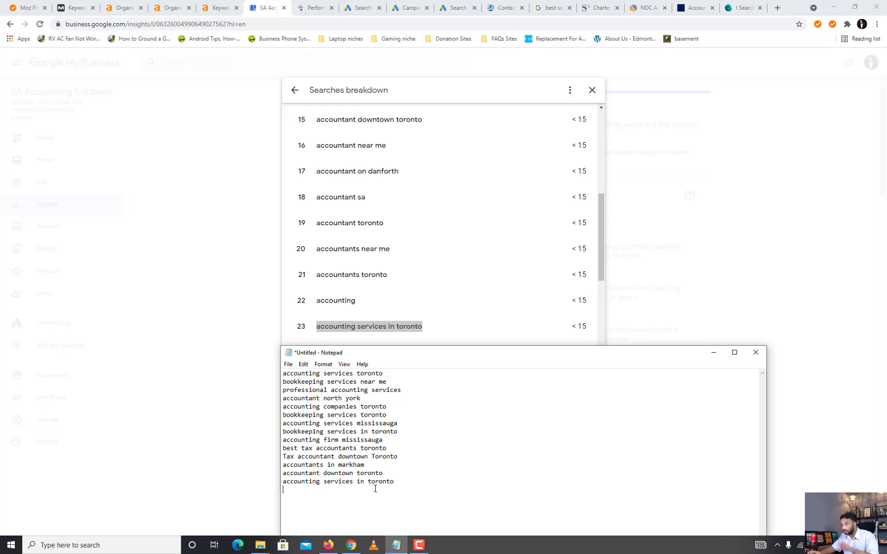
- Copy "best accountant down town" from the searches breakdown to the end of the Notepad list and start a new line
scroll(429, 245, down, 3)
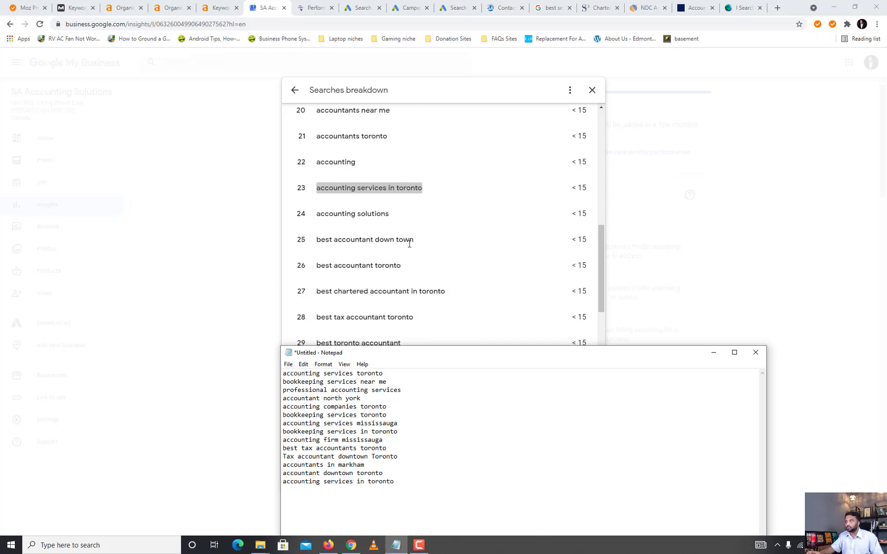
click(320, 239)
drag(317, 240, 413, 239)
key(ctrl+c)
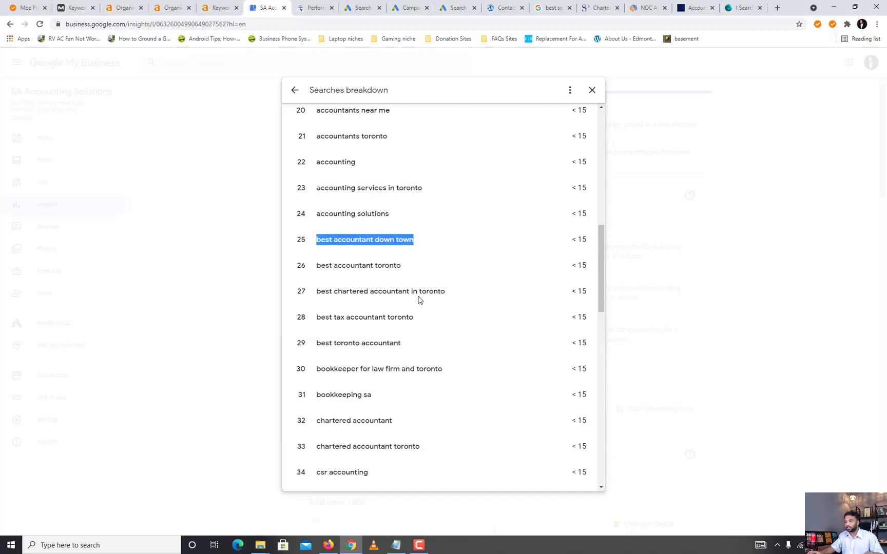
click(395, 545)
key(ctrl+v)
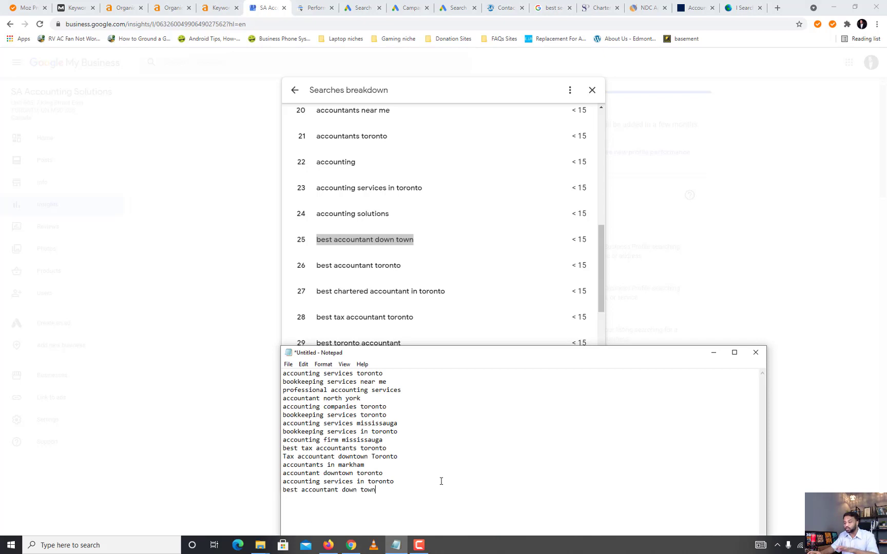
key(Return)
- Append the query "best chartered accountant in toronto" from the searches breakdown to the Notepad keyword list
scroll(467, 313, down, 2)
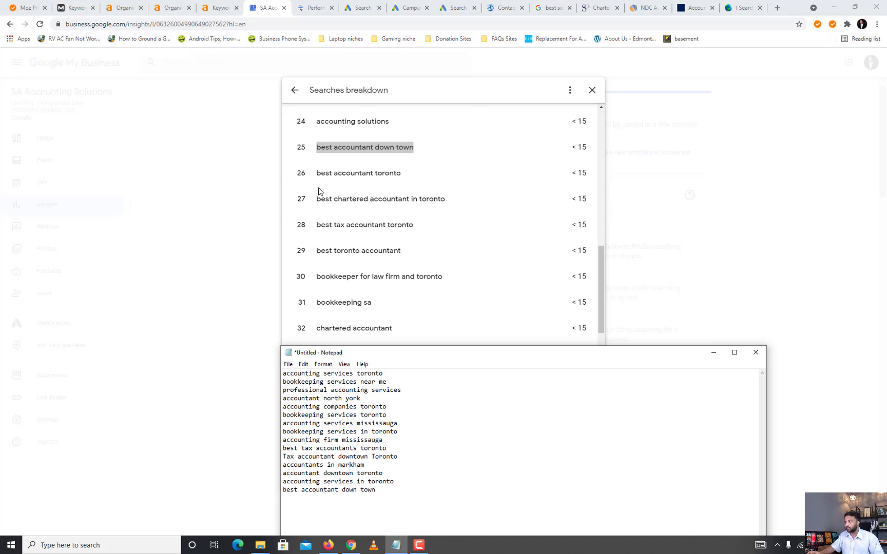
drag(316, 198, 449, 202)
key(ctrl+c)
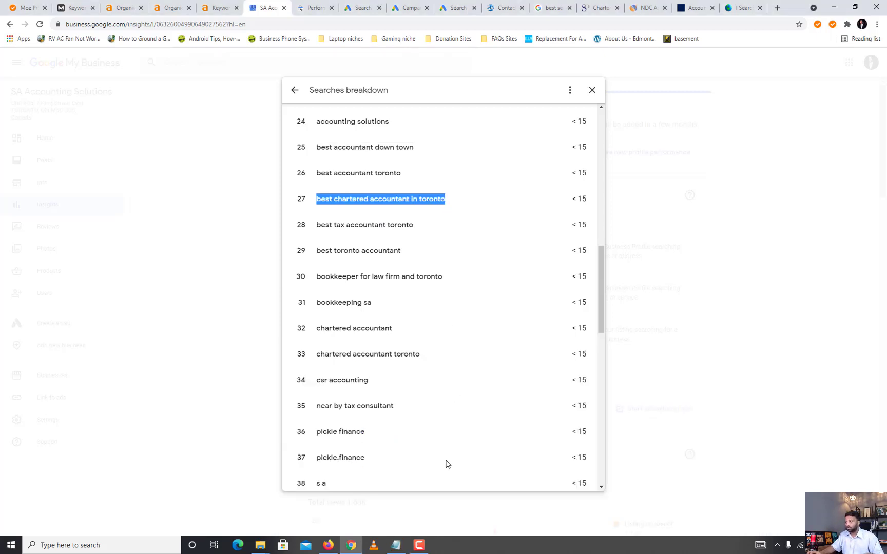
click(396, 546)
key(ctrl+v)
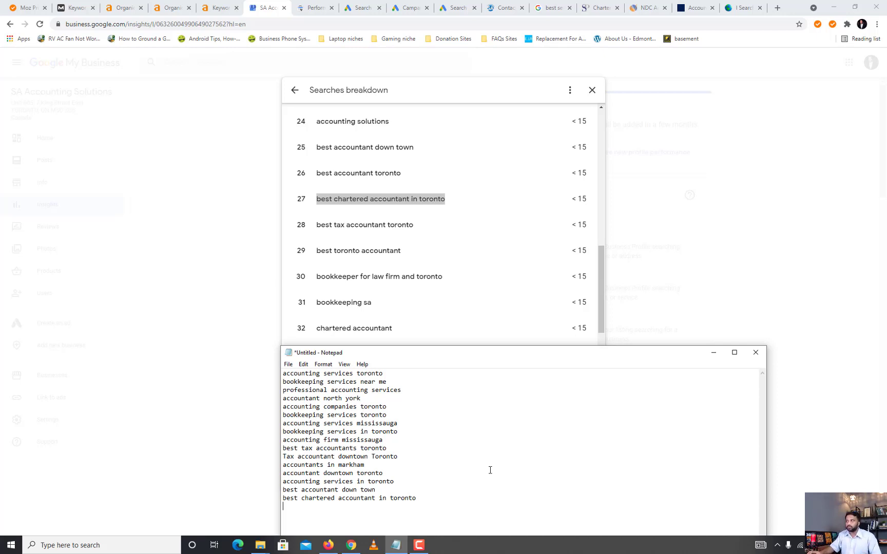
- Look through the remaining searches breakdown and copy "small business accountants toronto" to the end of the Notepad keyword list
scroll(475, 297, up, 2)
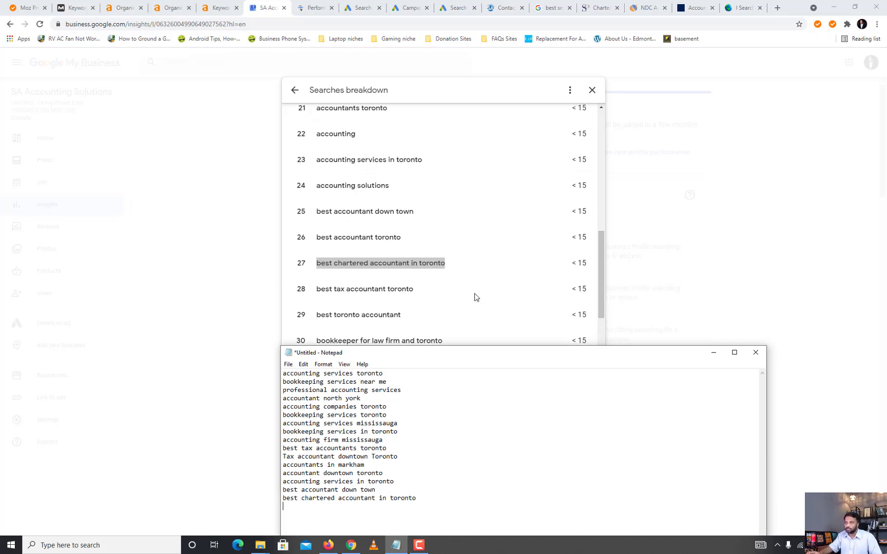
scroll(477, 297, down, 5)
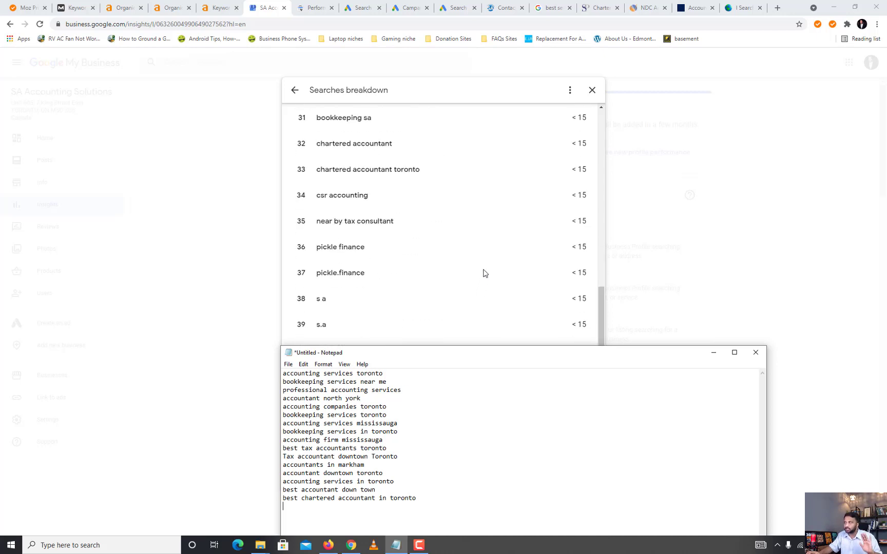
scroll(508, 257, down, 8)
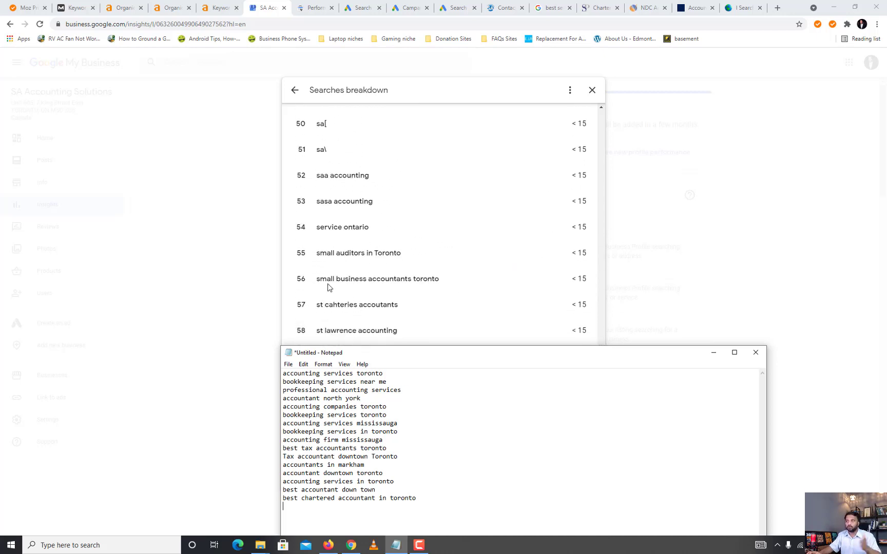
drag(316, 279, 444, 271)
key(ctrl+c)
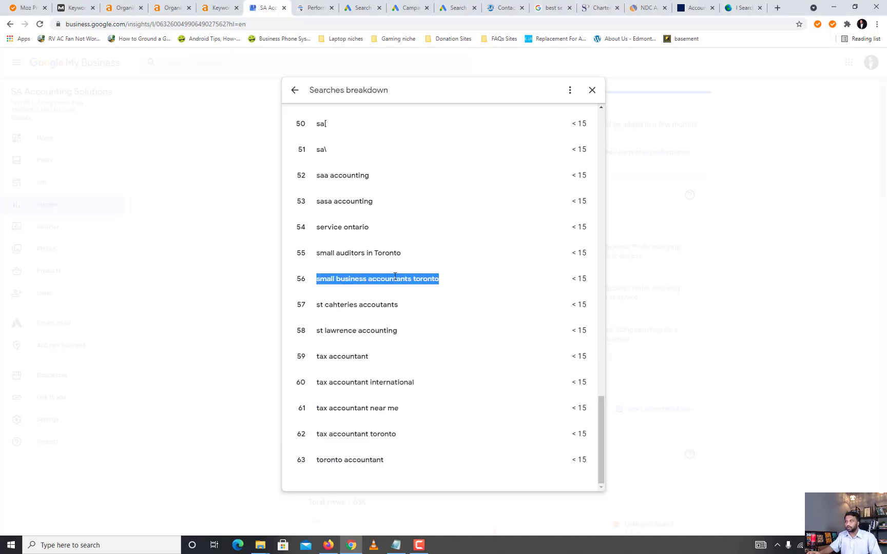
click(396, 546)
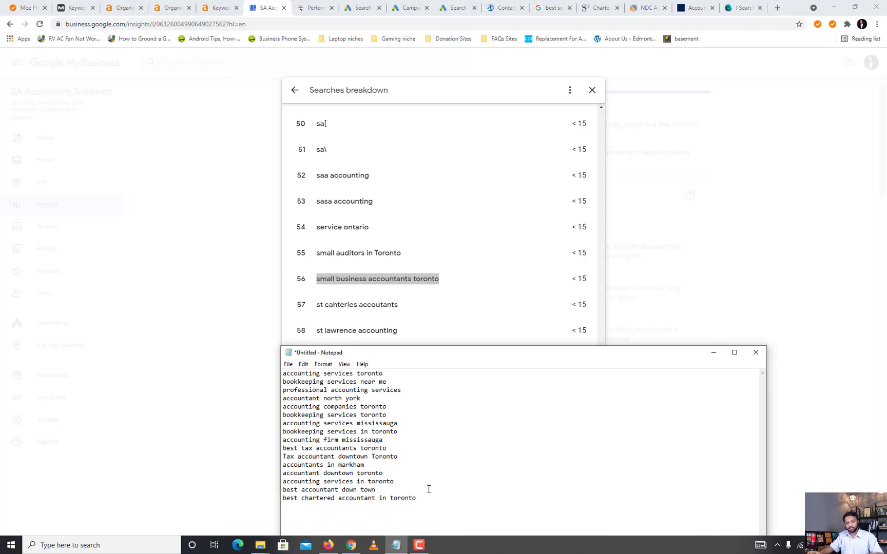
key(Return)
key(ctrl+v)
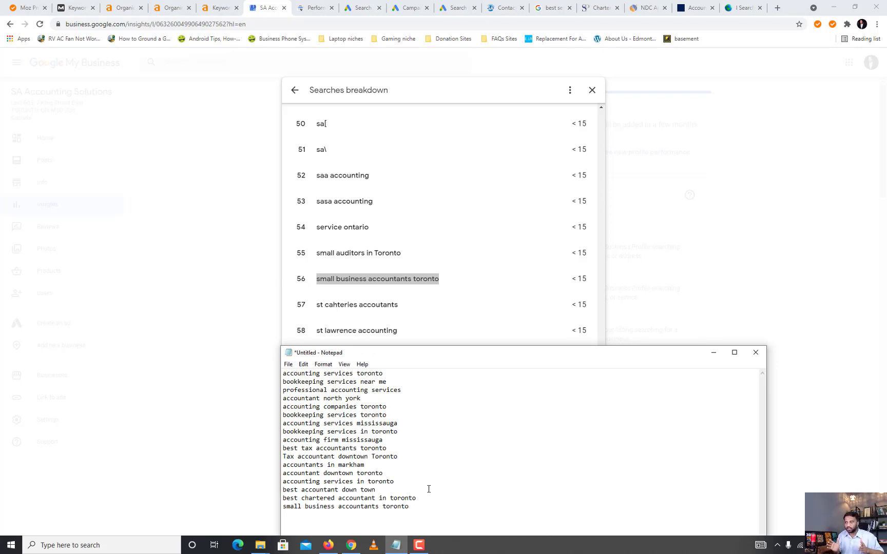
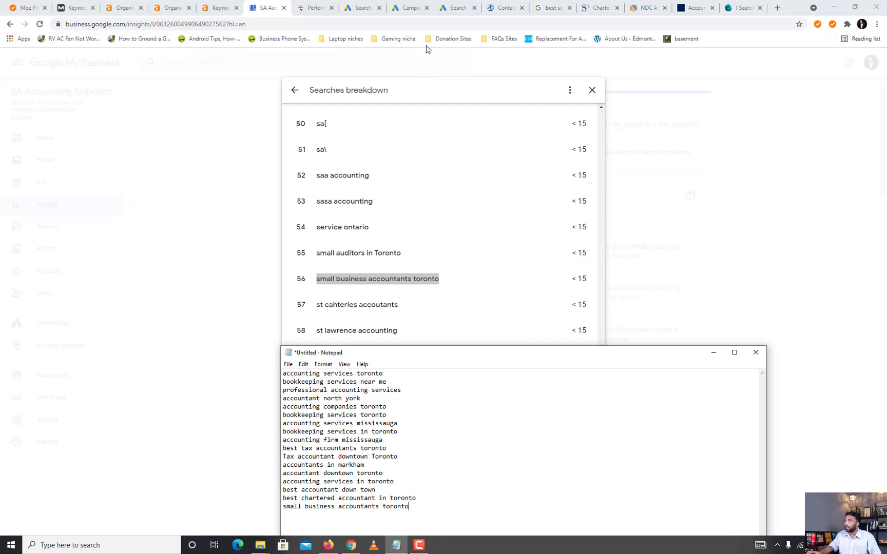
- Switch to Google Ads and open the search keywords of the Call Ads ad group in the Call Ads campaign
key(alt+Tab)
click(448, 5)
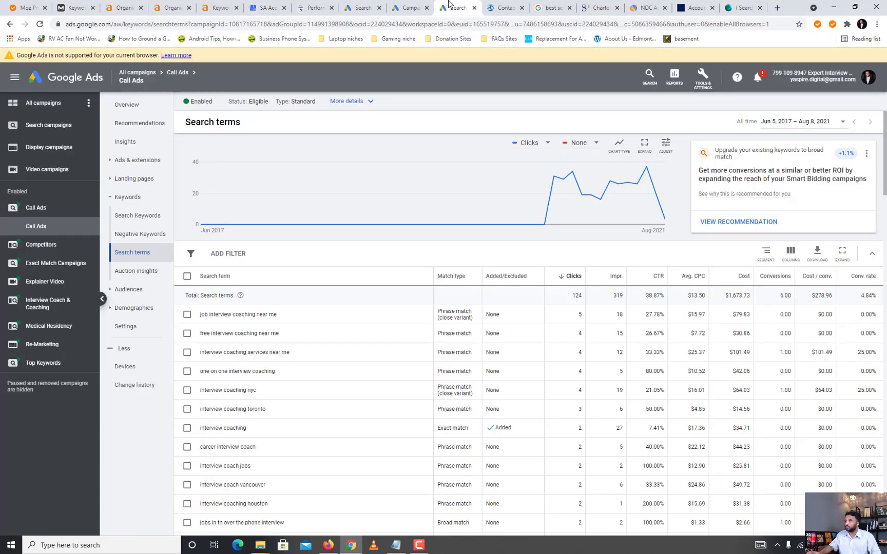
click(137, 73)
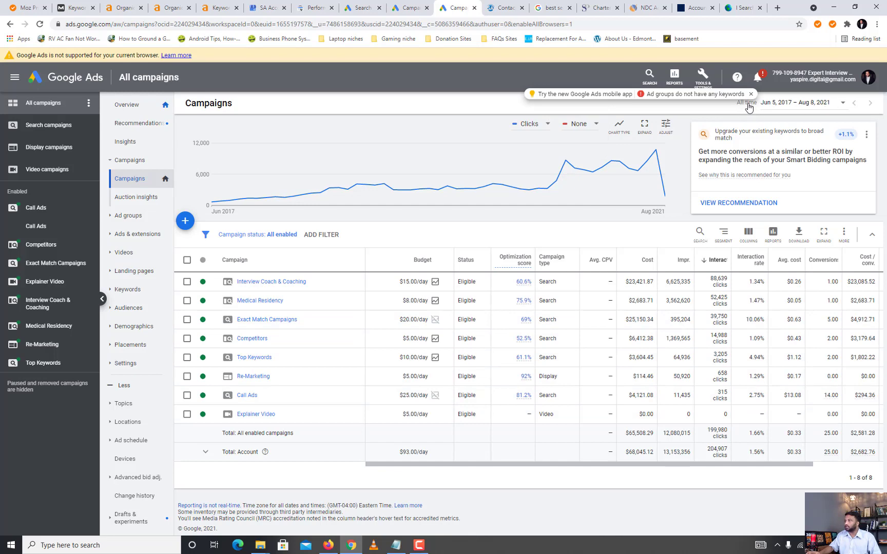
click(247, 395)
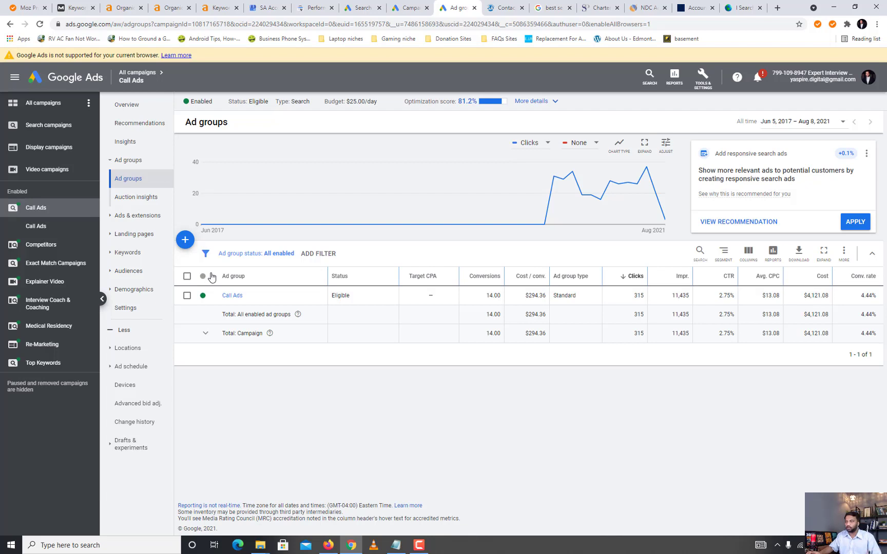
click(231, 295)
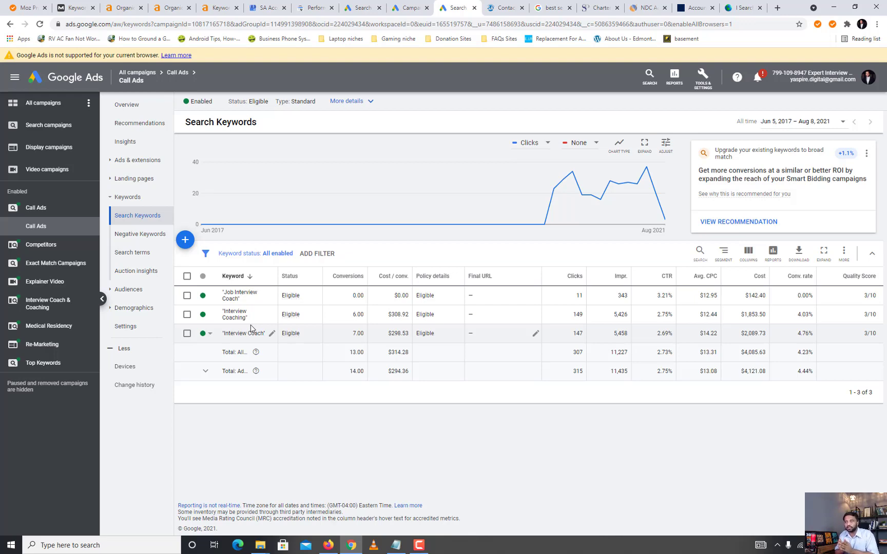
- Open the search terms report for the Call Ads ad group and review the queries that triggered the ads
click(131, 254)
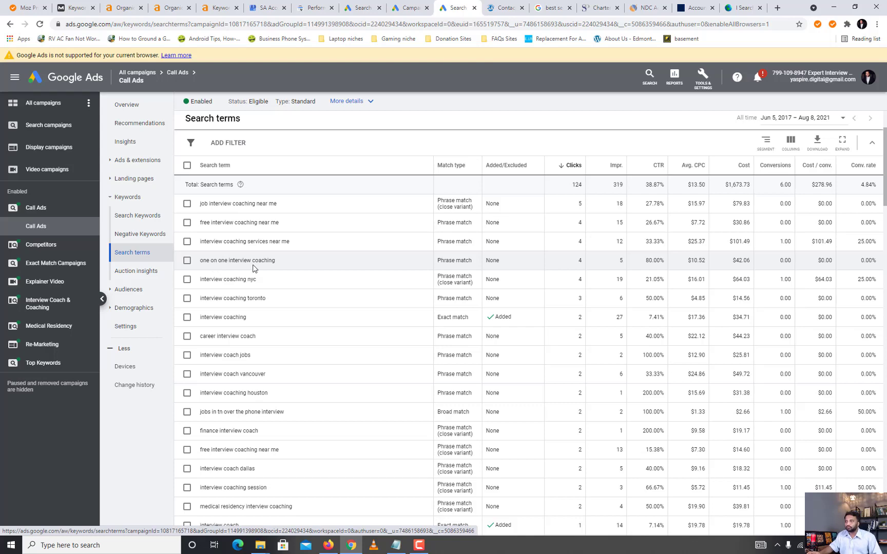
scroll(252, 268, down, 3)
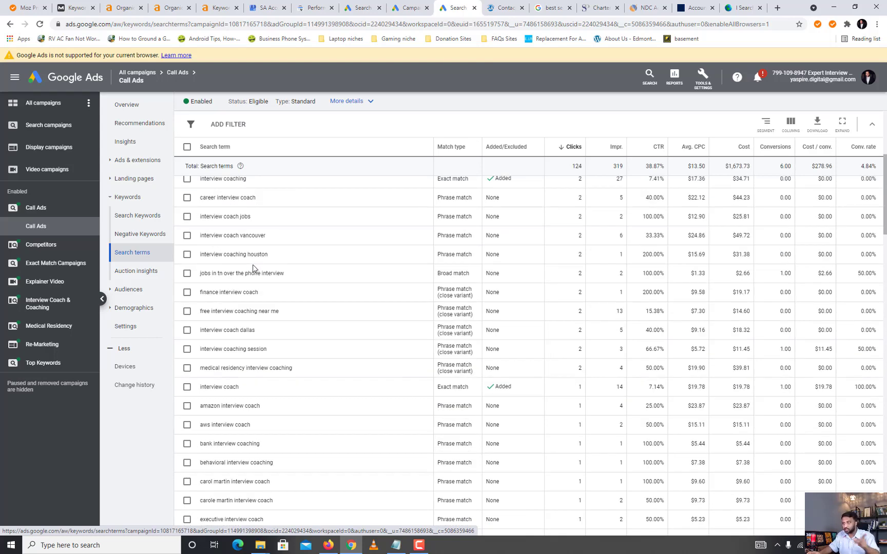
scroll(282, 377, down, 2)
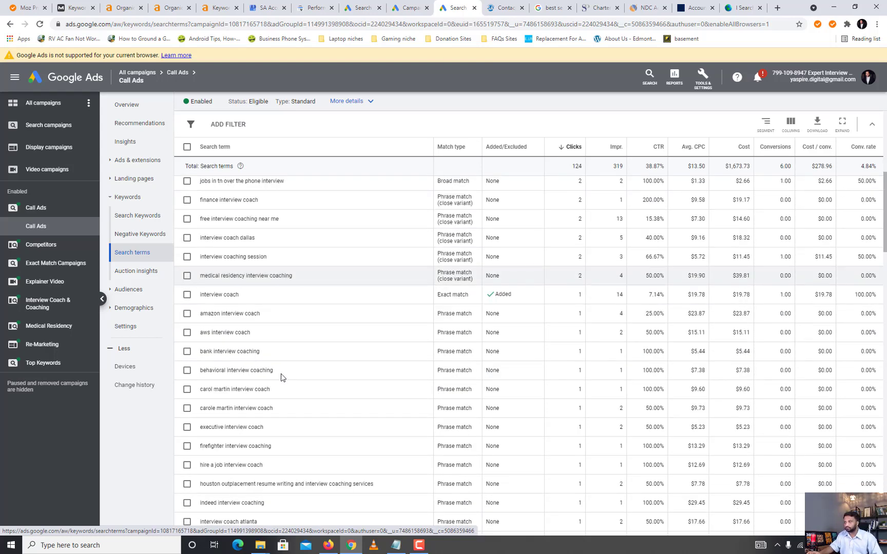
scroll(281, 378, down, 2)
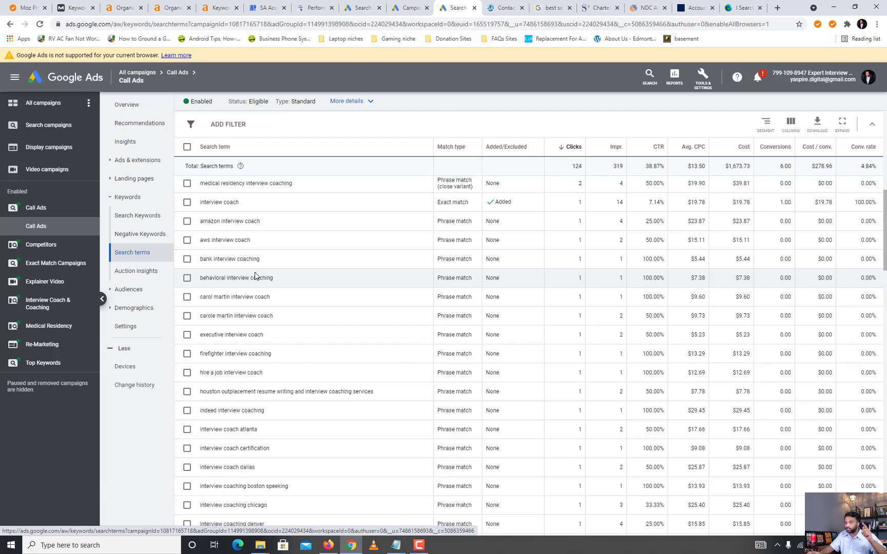
- Open the Call Ads ad group's auction insights and highlight the competitor domain interviewkickstart.com
click(144, 271)
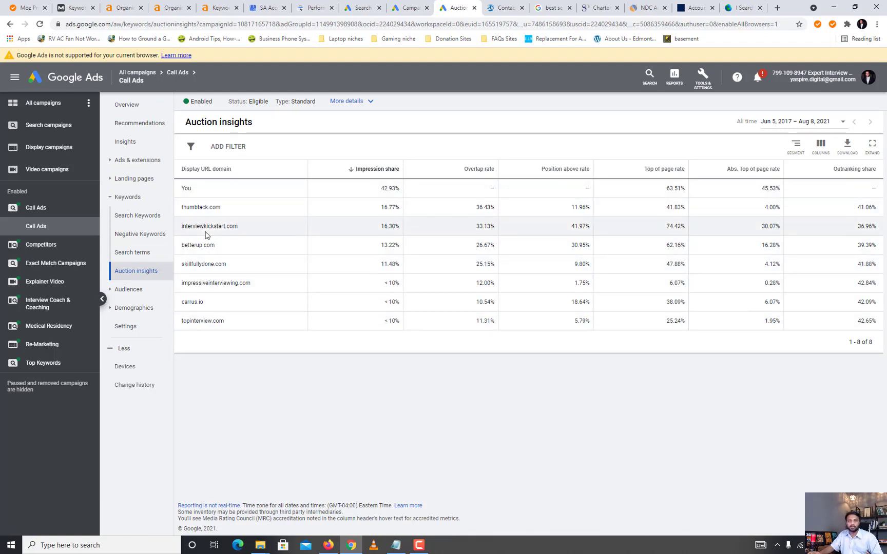
drag(181, 227, 254, 231)
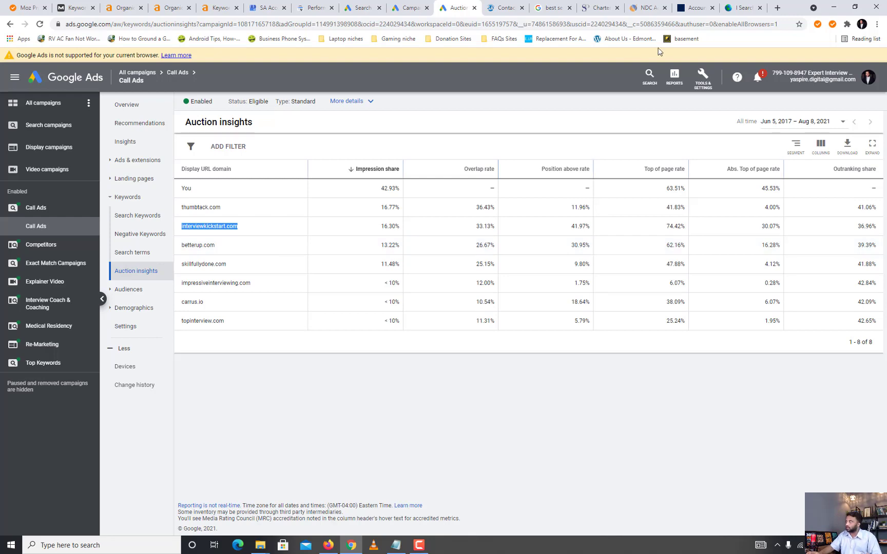
- Switch to the keyword research document in Google Docs and review the competitor keywords and keyword difficulty sections
click(833, 8)
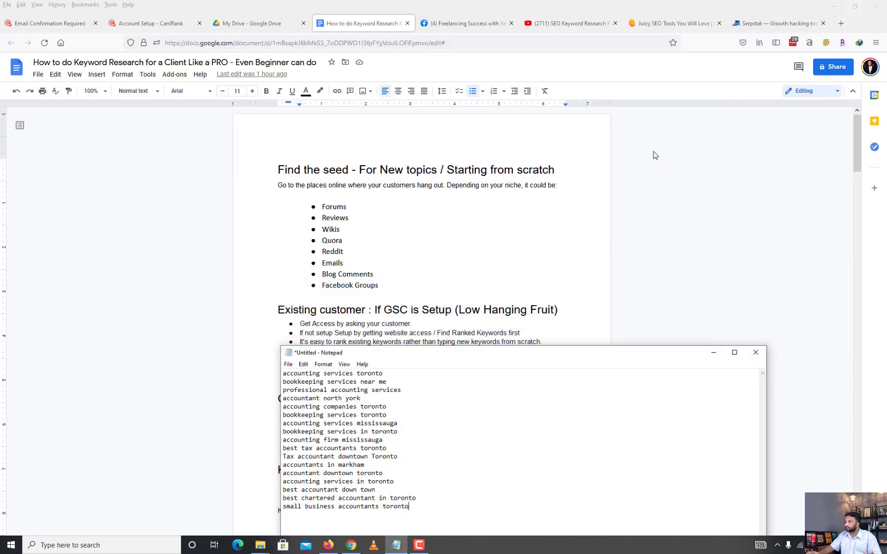
click(489, 308)
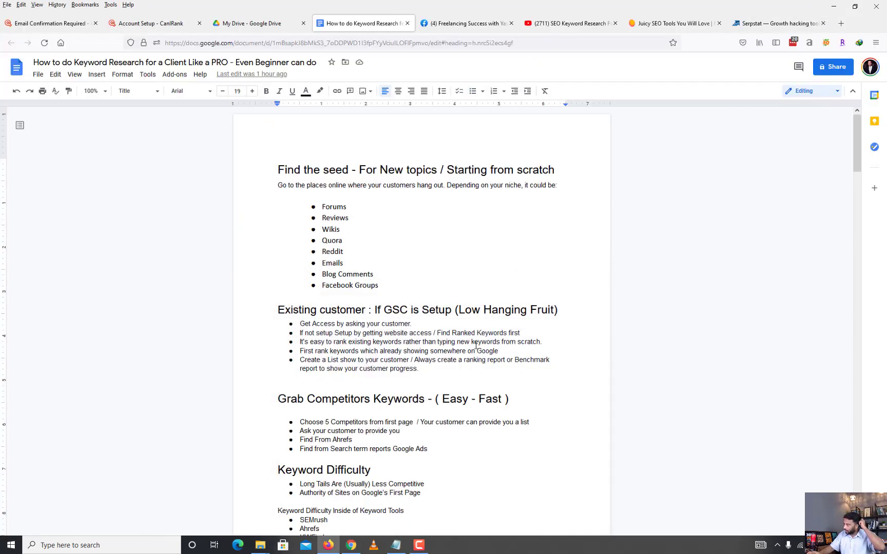
scroll(476, 345, down, 3)
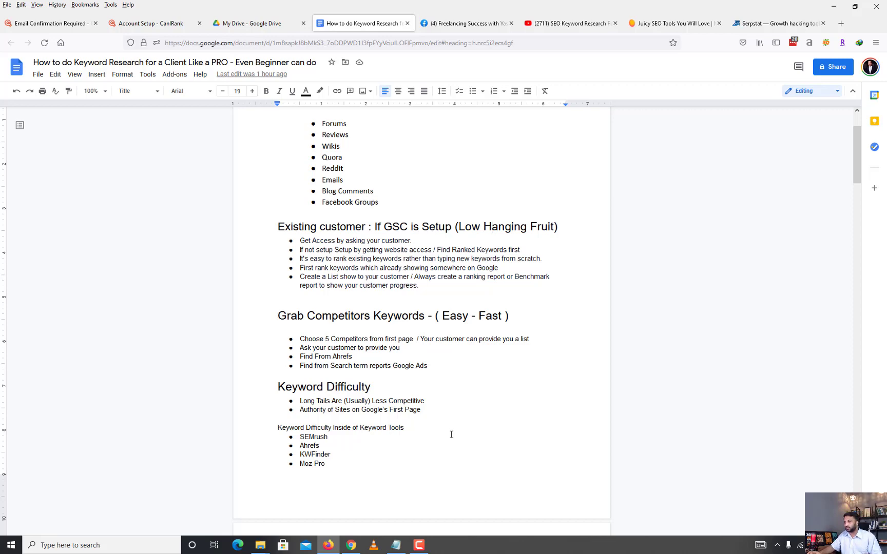
- Switch to Ahrefs in Chrome, reload the organic keywords report for saaccountingsolutions.com, and highlight its keyword rows for review
click(351, 545)
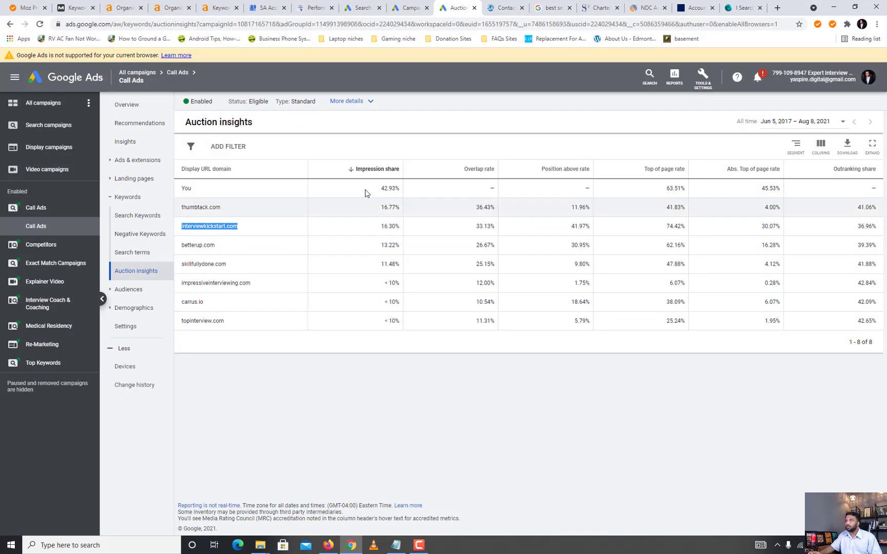
click(218, 8)
click(120, 6)
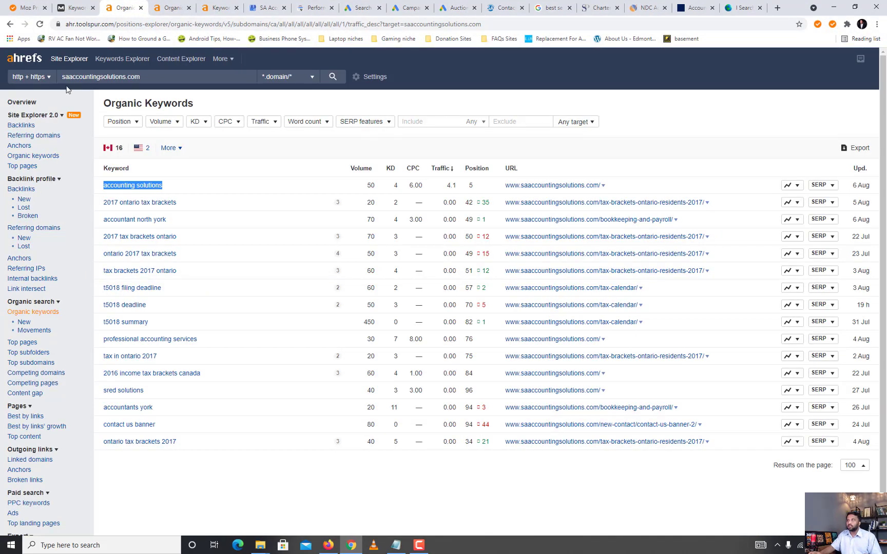
click(40, 24)
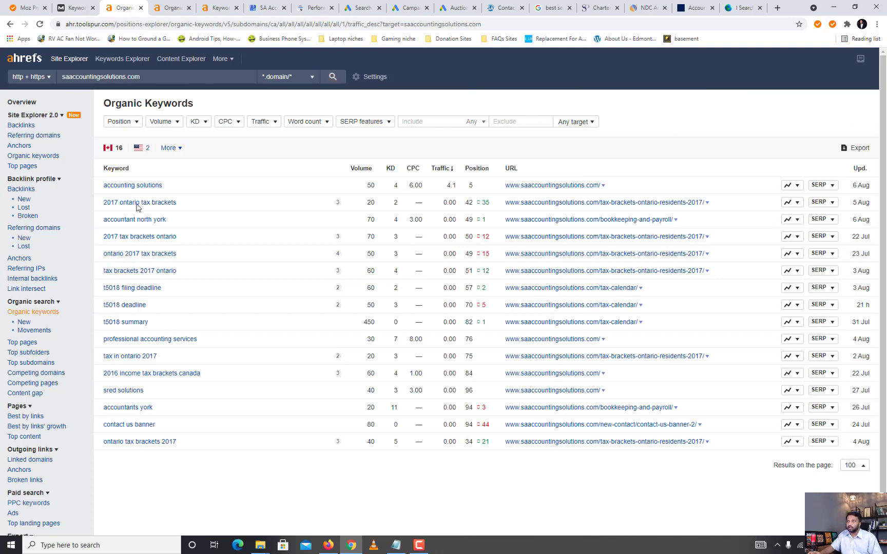
click(209, 112)
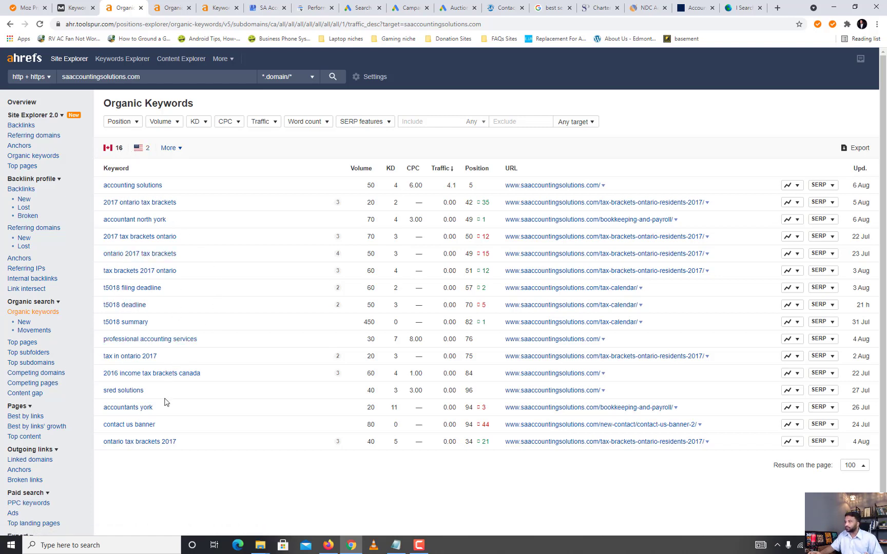
drag(192, 467, 150, 170)
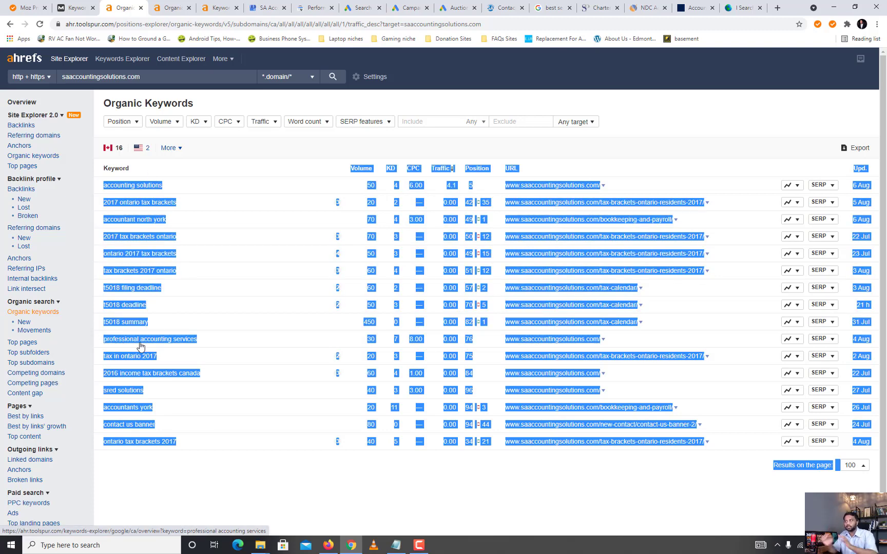
click(203, 493)
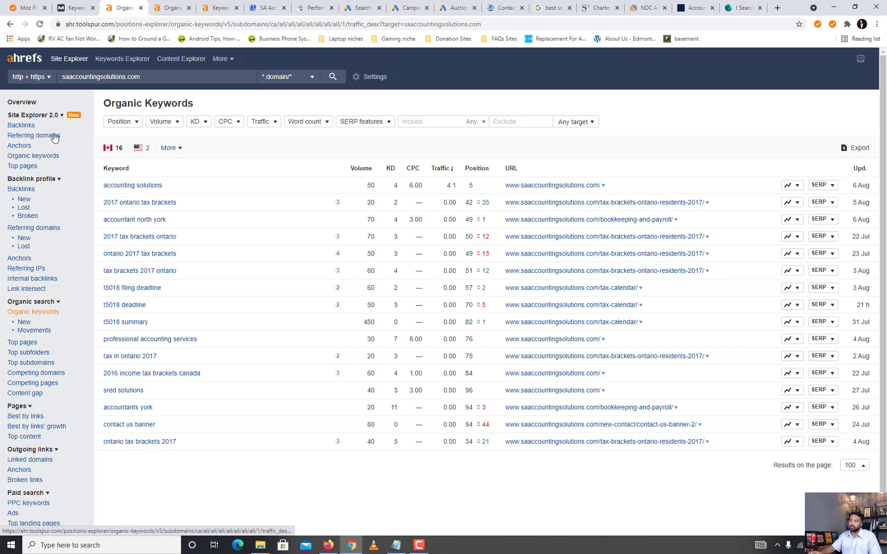
- Open the organic search section of the saaccountingsolutions.com overview and review its top 10 competitors in Canada
click(18, 105)
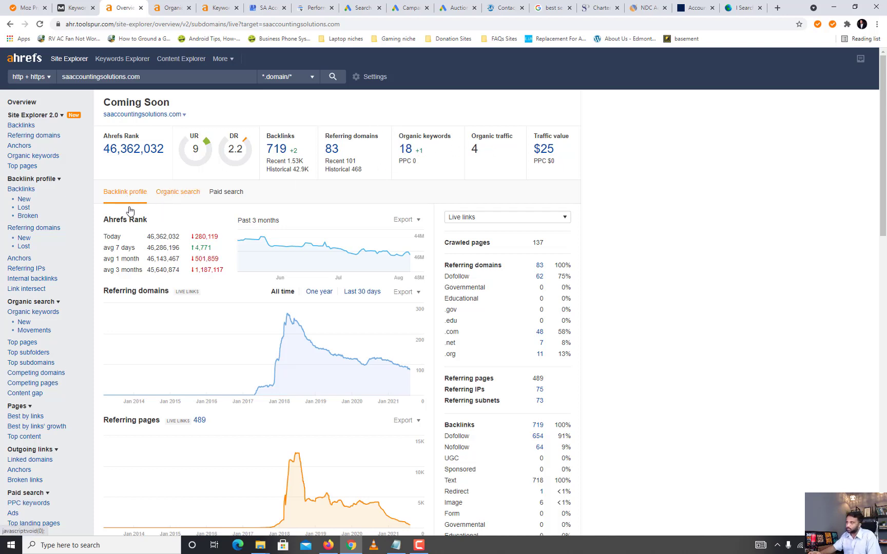
click(177, 201)
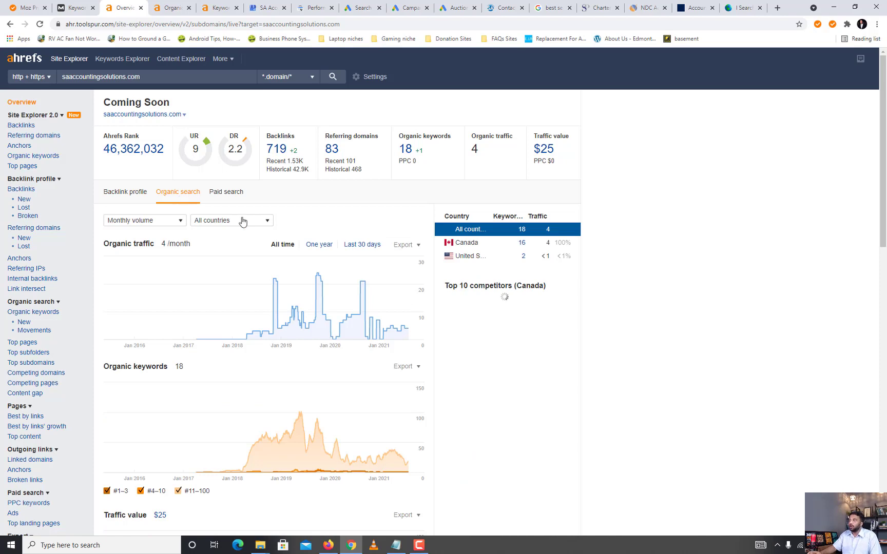
scroll(621, 307, down, 2)
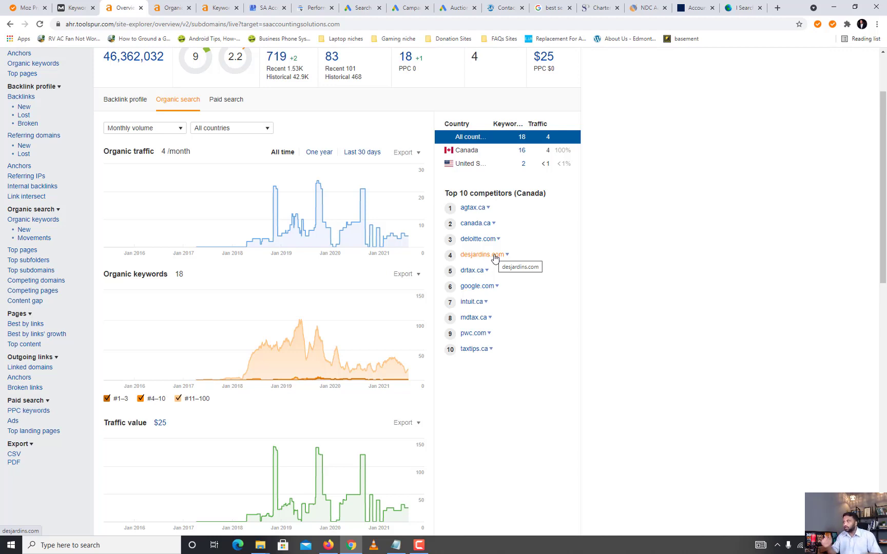
click(508, 6)
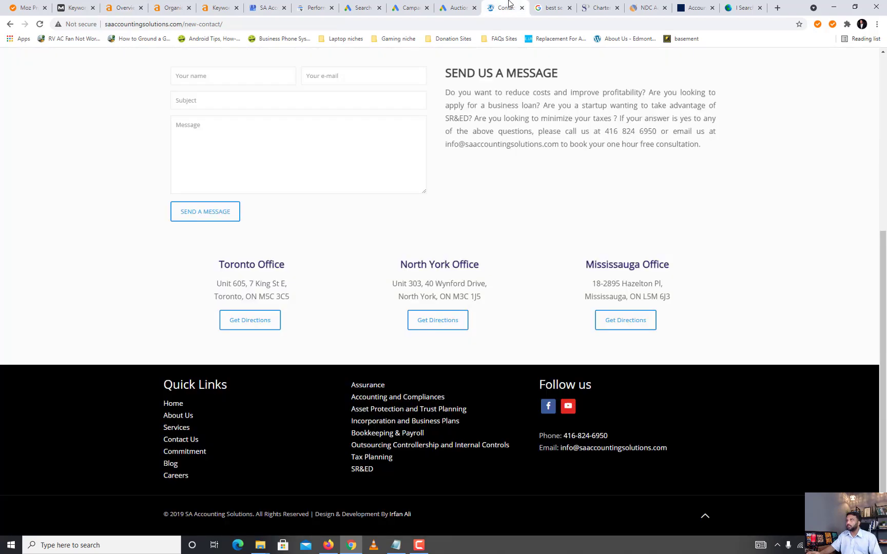
click(594, 6)
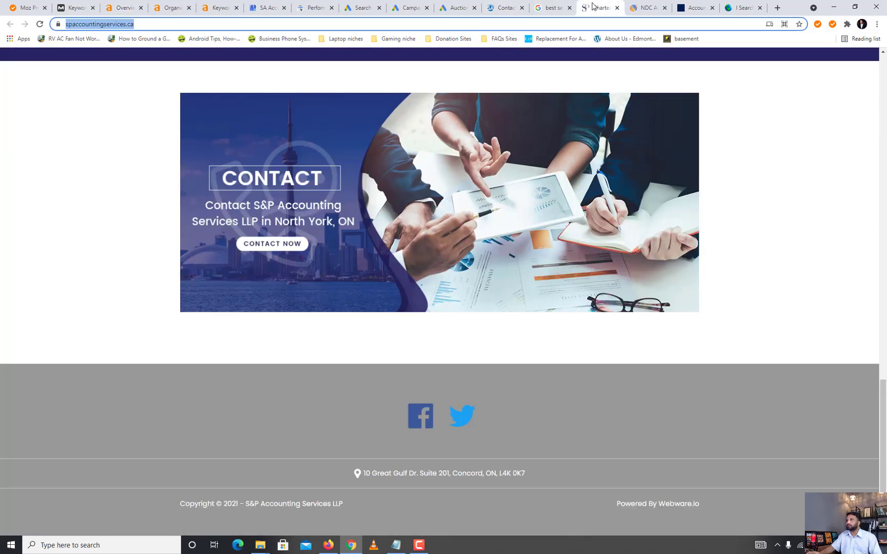
click(406, 5)
click(218, 5)
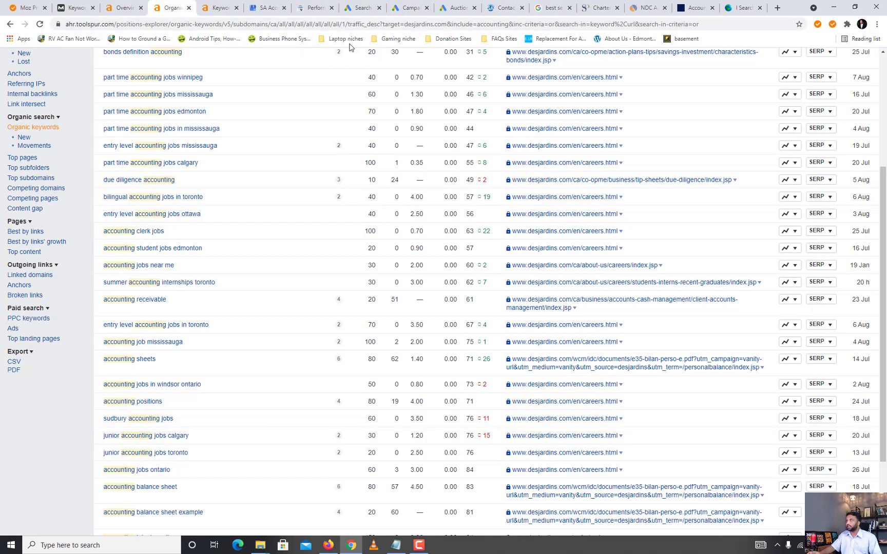
click(132, 6)
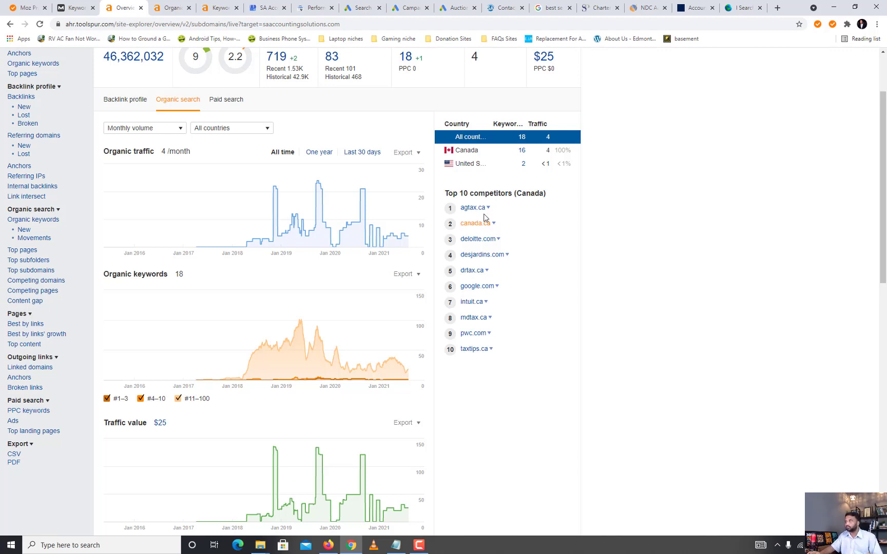
- Try to open the organic keywords of competitor deloitte.com and reload the client's organic search overview
click(497, 239)
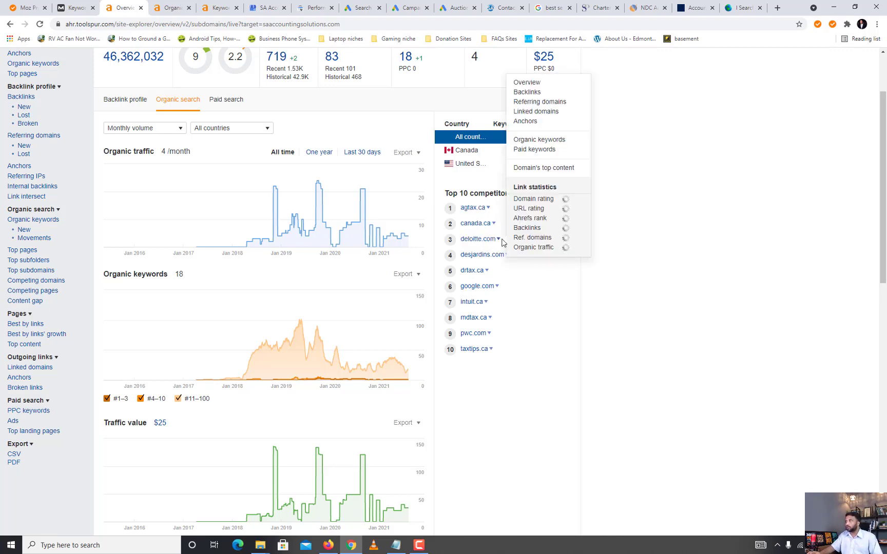
click(547, 141)
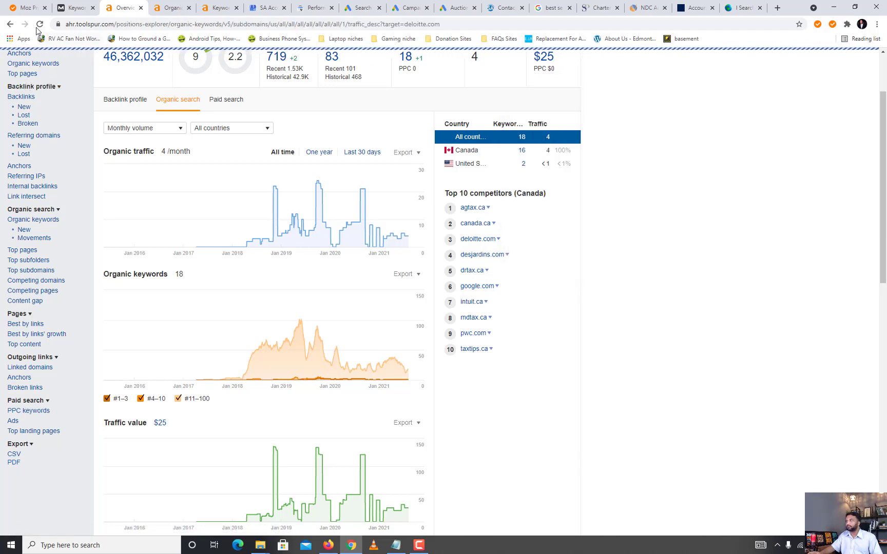
scroll(291, 132, down, 2)
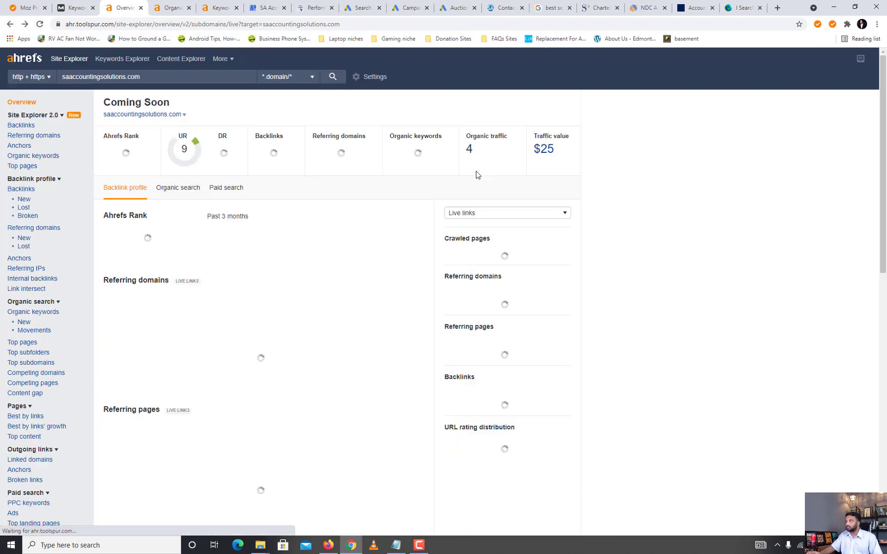
click(194, 193)
scroll(582, 258, down, 3)
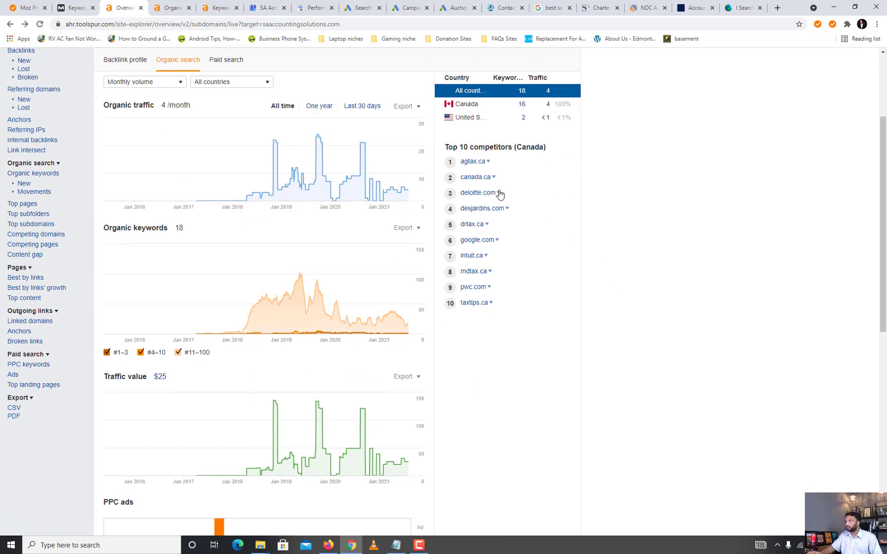
- Open the Ahrefs overview of competitor deloitte.com and review its backlink and organic keyword metrics
click(498, 194)
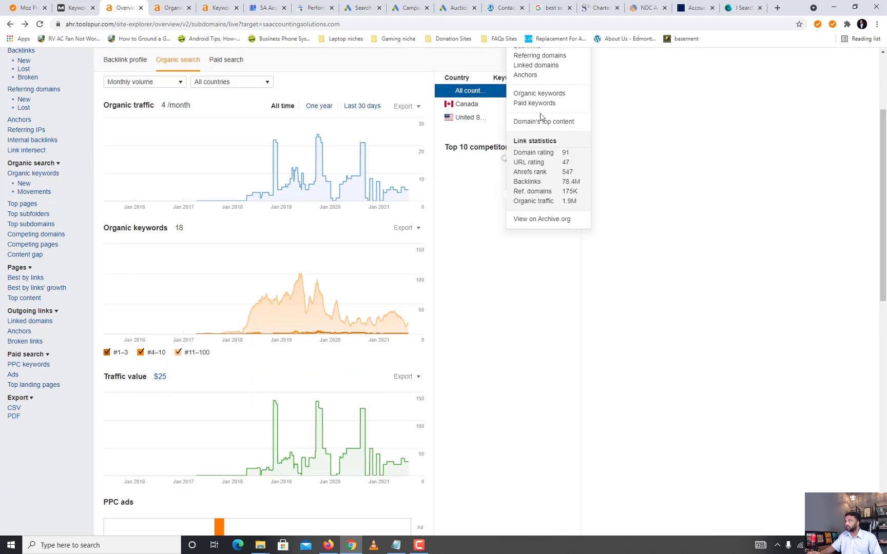
scroll(619, 221, up, 2)
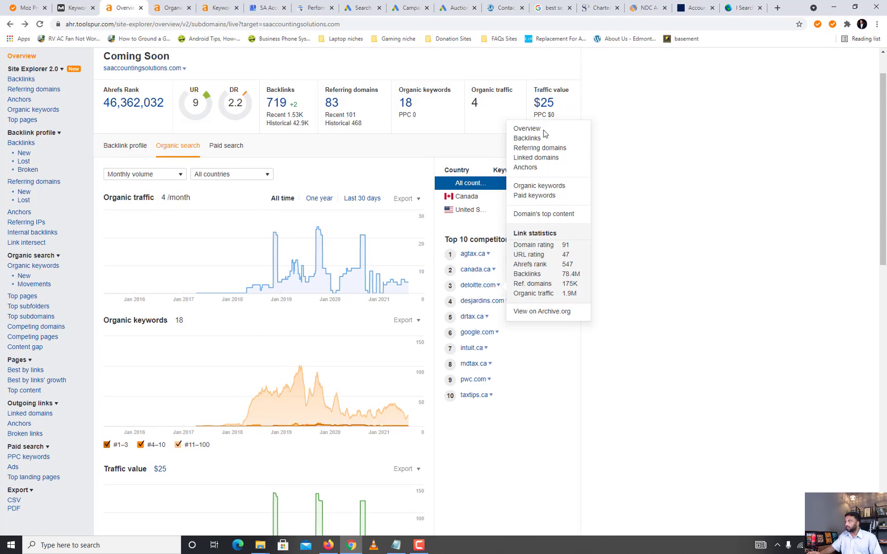
click(529, 129)
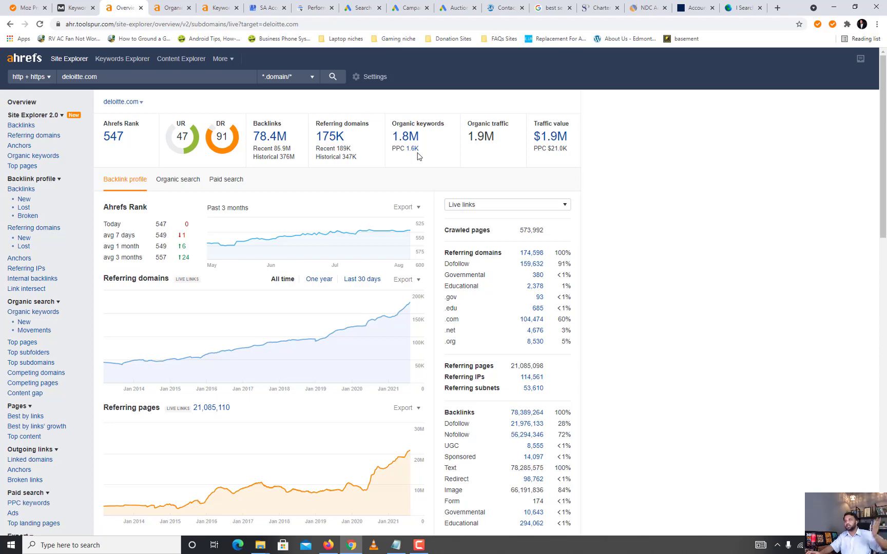
- Return to the saaccountingsolutions.com overview, reload it, and show its organic search competitors
click(10, 24)
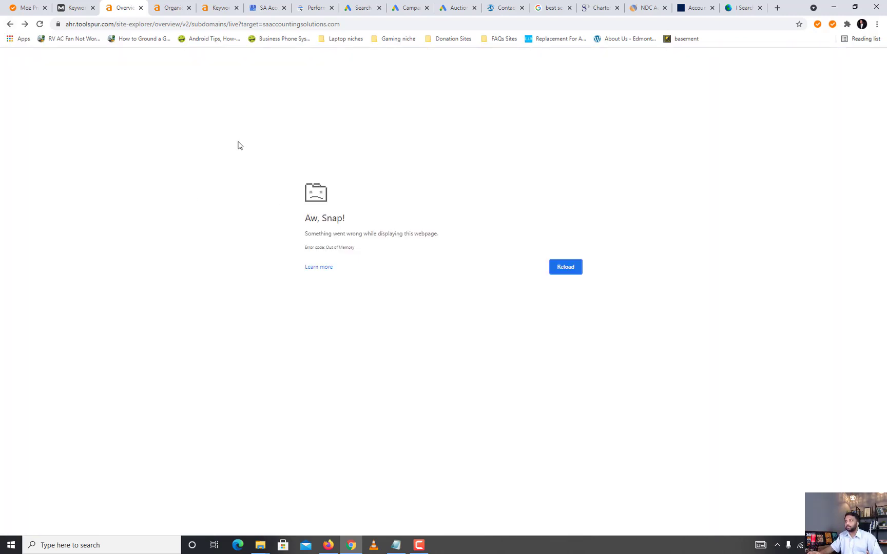
click(565, 270)
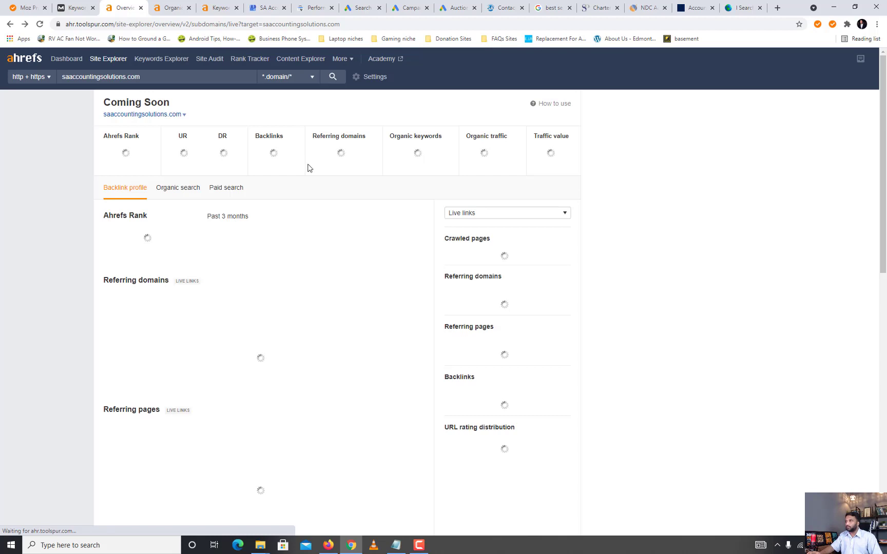
click(176, 194)
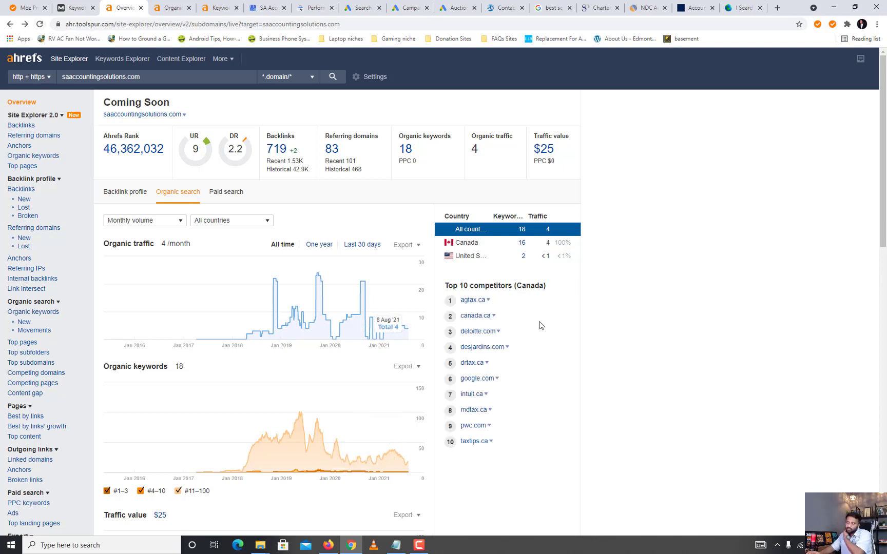
scroll(539, 325, down, 2)
- Open the organic keywords of competitor desjardins.com, limit them to Canada, and look through the ranking keywords
click(508, 255)
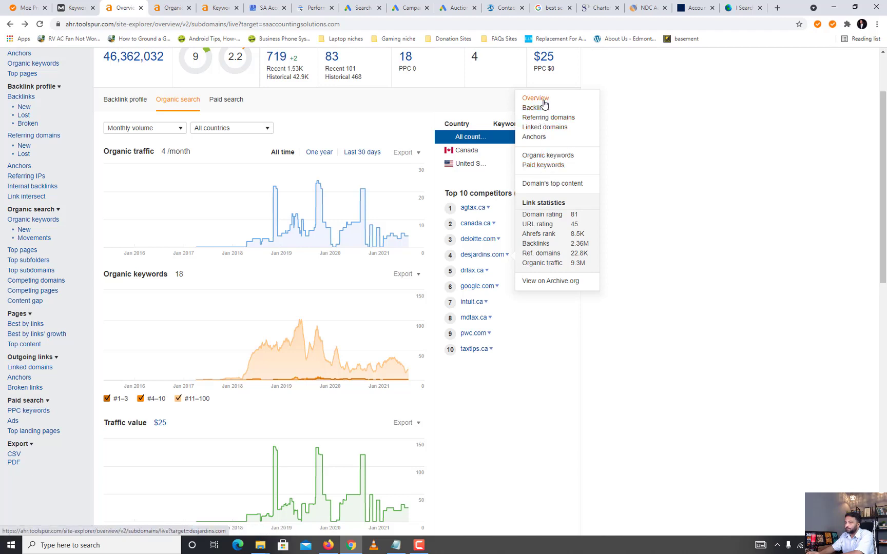
click(548, 155)
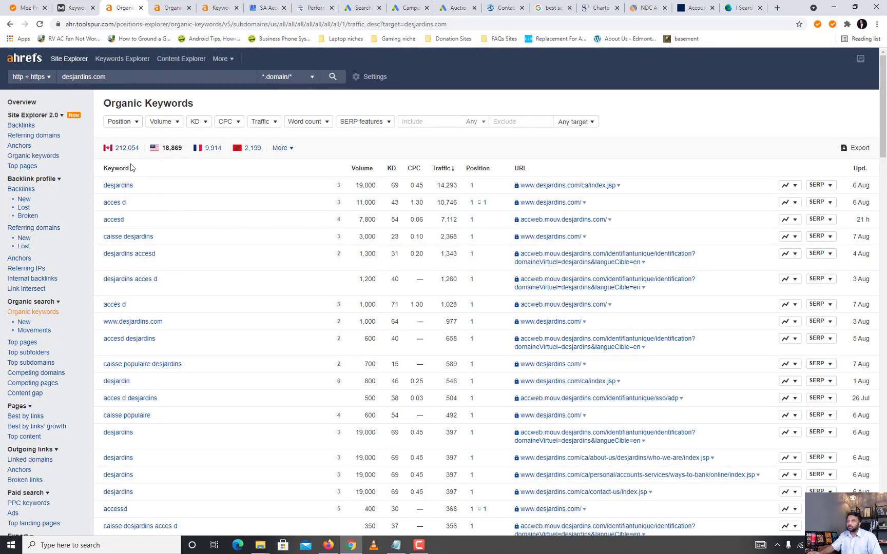
click(127, 148)
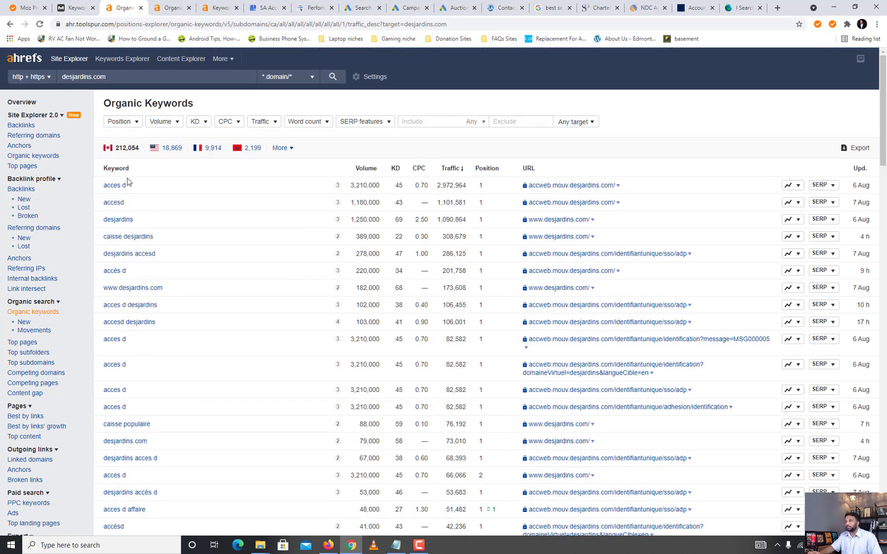
scroll(287, 344, down, 5)
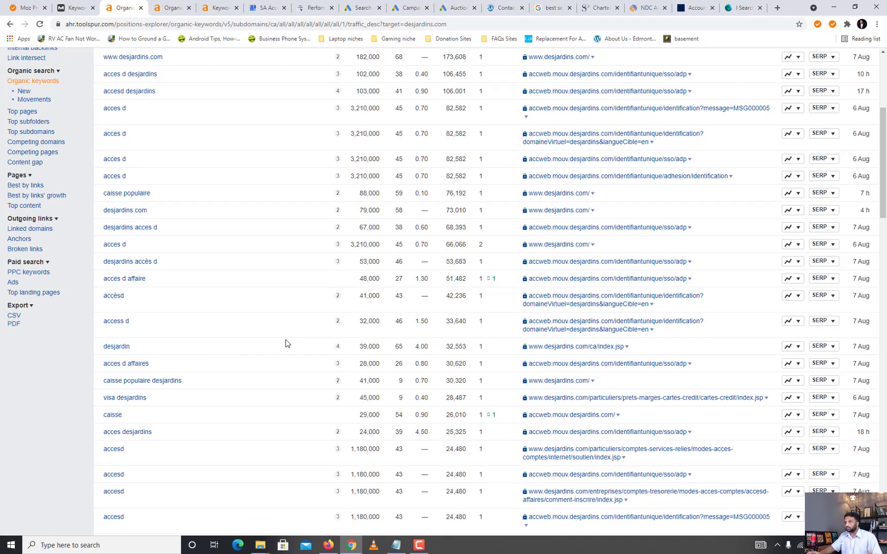
scroll(286, 344, down, 3)
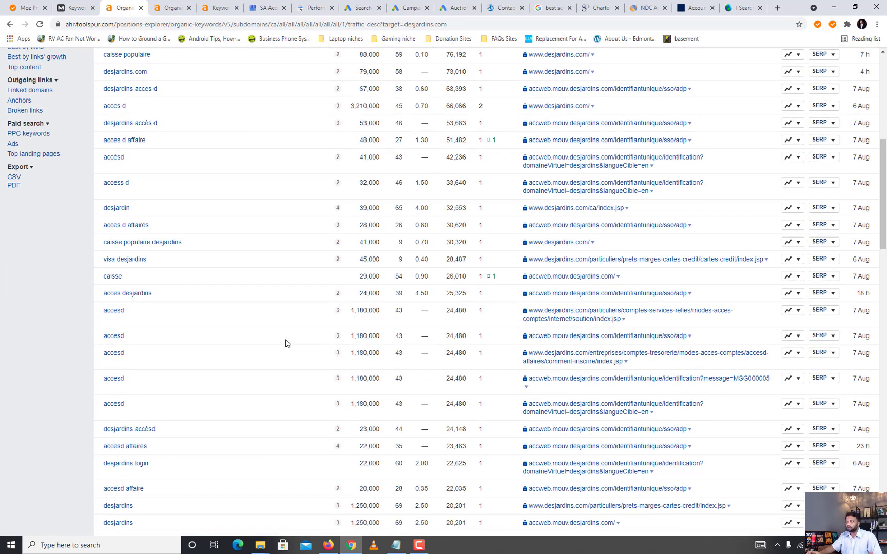
scroll(291, 343, up, 8)
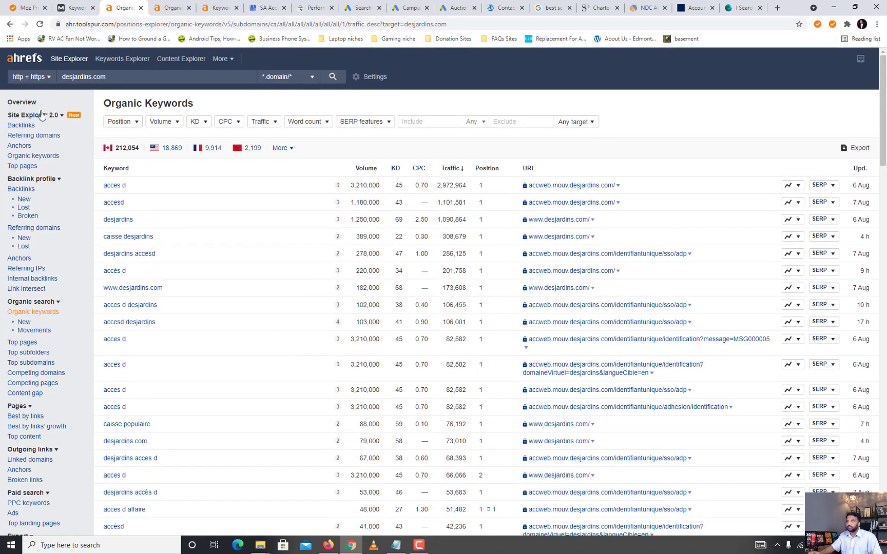
- Check the desjardins.com overview metrics and switch to the SA Accounting Solutions contact page
click(26, 102)
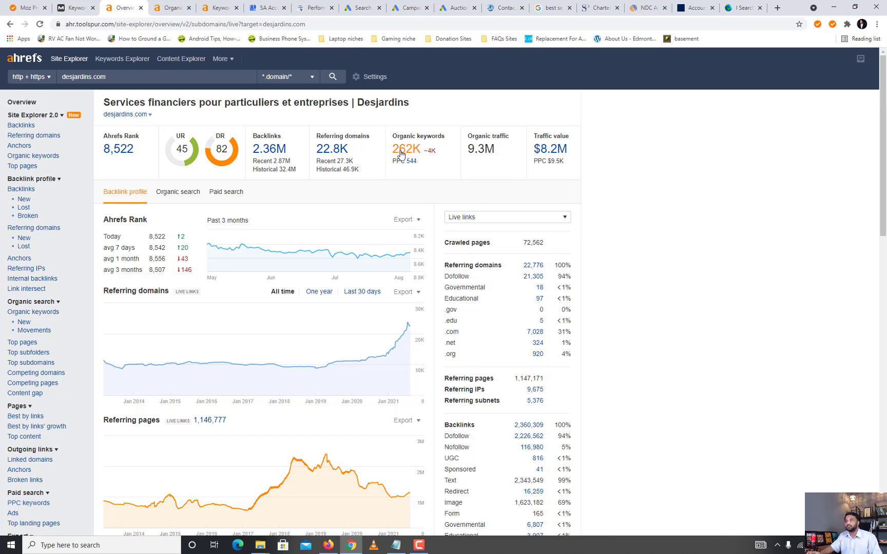
click(9, 24)
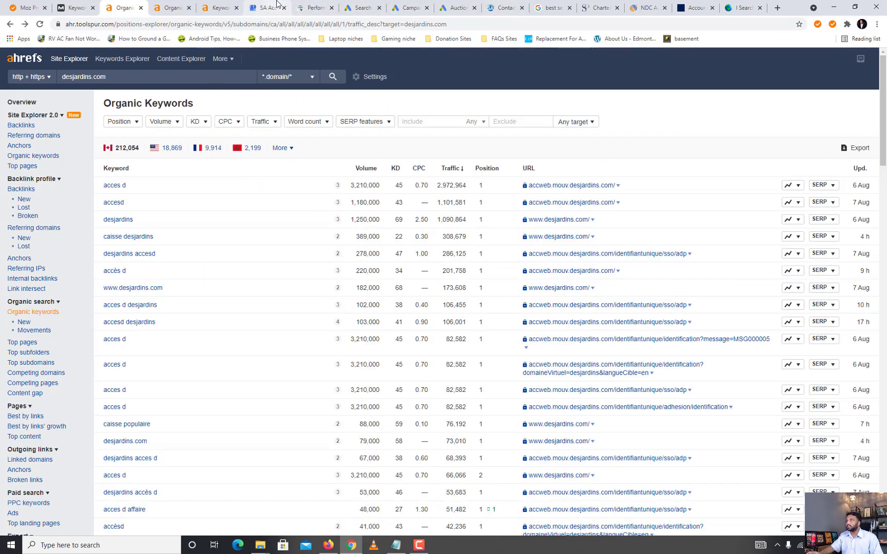
click(503, 6)
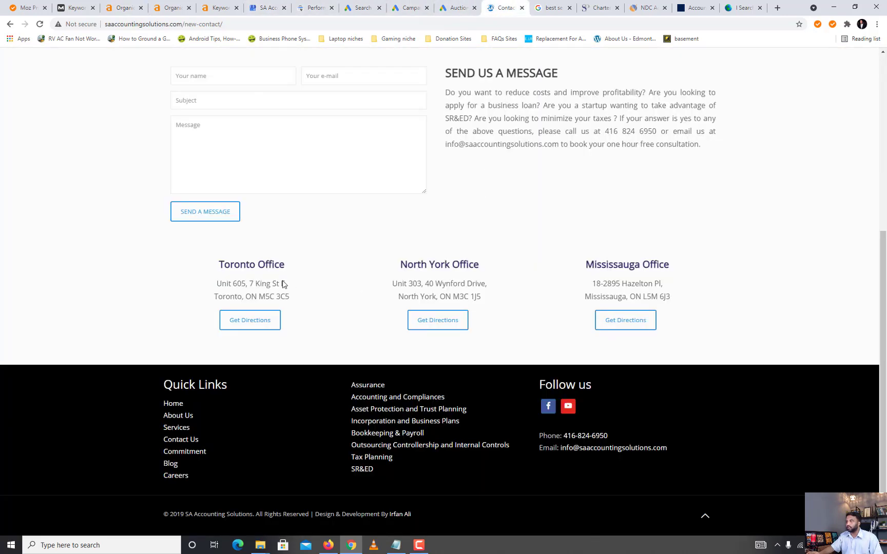
- Open the Bookkeeping and Payroll service page and copy the word "Bookkeeping" from its heading
scroll(543, 205, up, 6)
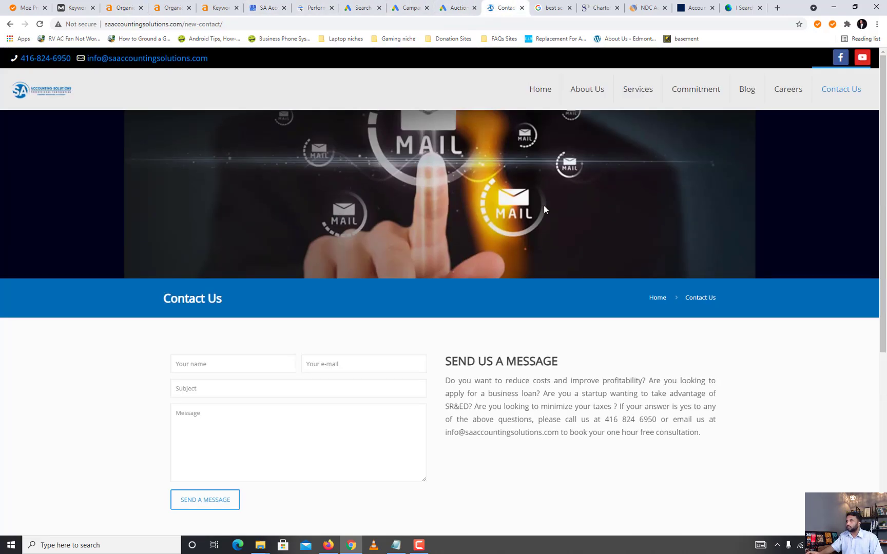
mouse_move(630, 84)
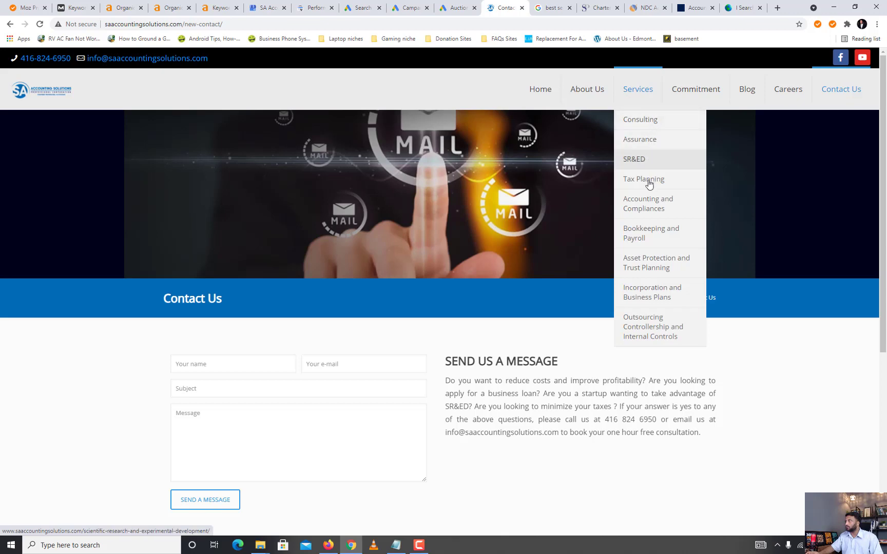
click(649, 236)
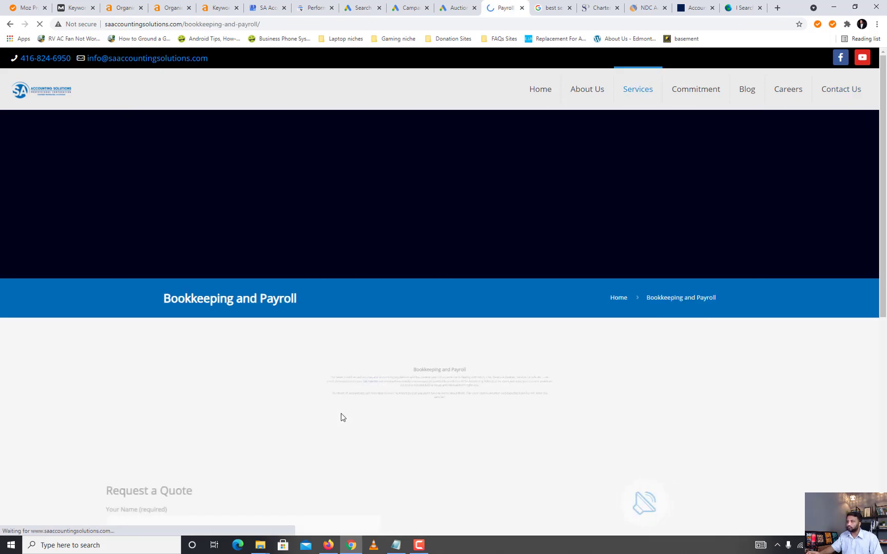
scroll(373, 221, down, 3)
drag(375, 164, 436, 170)
key(ctrl+c)
- Filter the desjardins.com organic keywords in Ahrefs to those including "Bookkeeping"
key(ctrl+5)
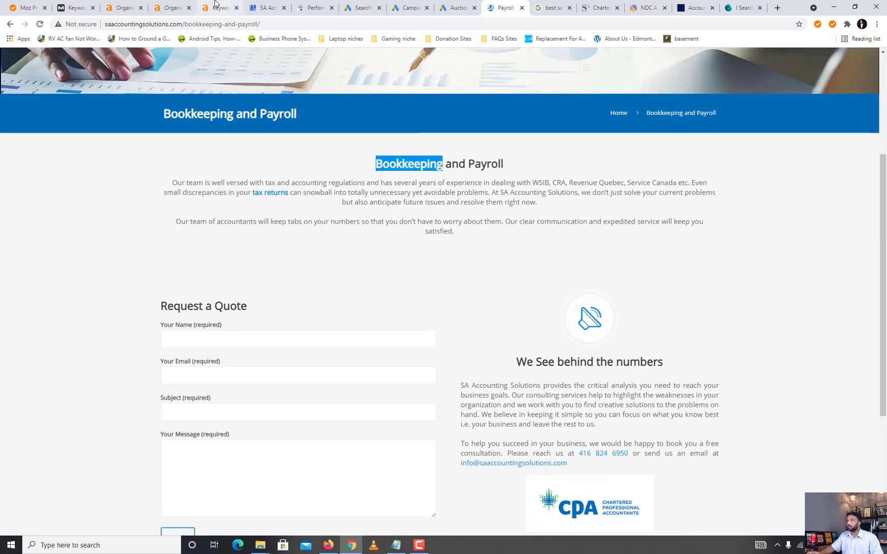
key(ctrl+4)
scroll(323, 104, up, 10)
key(ctrl+3)
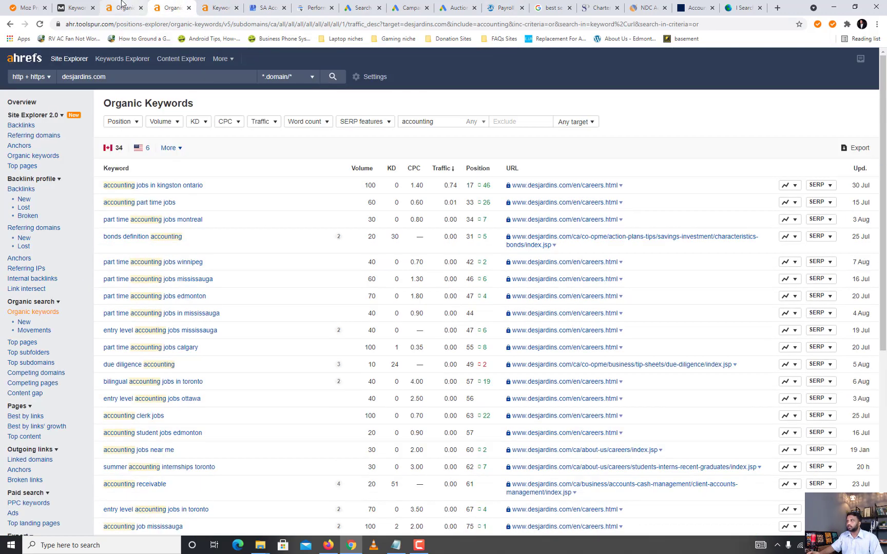
click(427, 121)
key(ctrl+v)
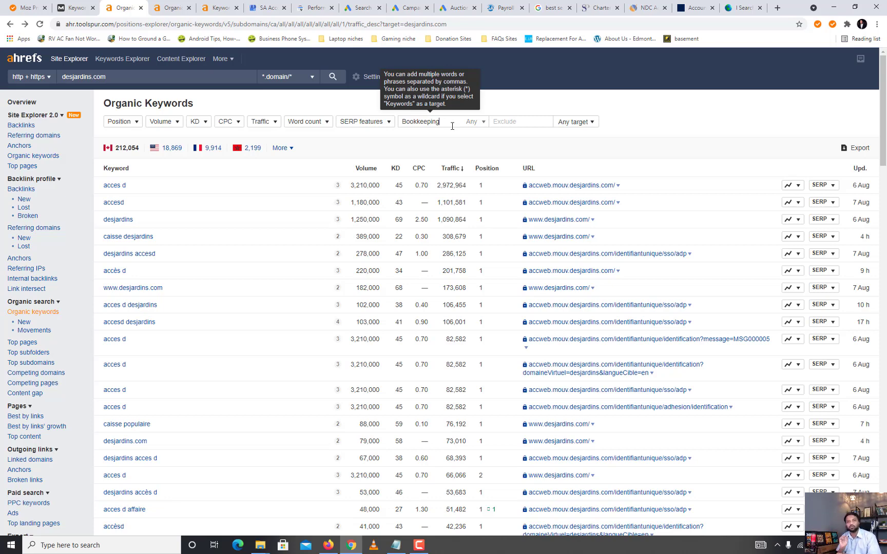
key(Return)
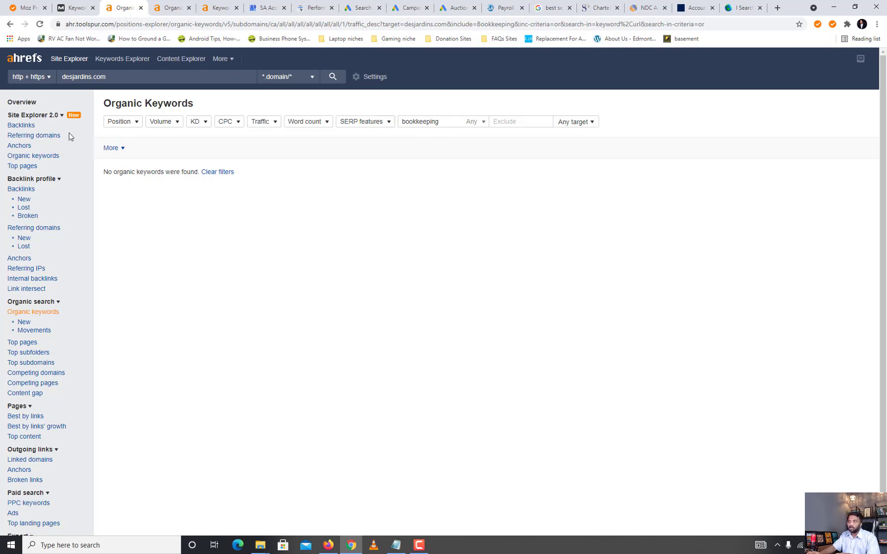
- Clear the bookkeeping filter to restore the full desjardins.com organic keyword list
drag(437, 123, 348, 123)
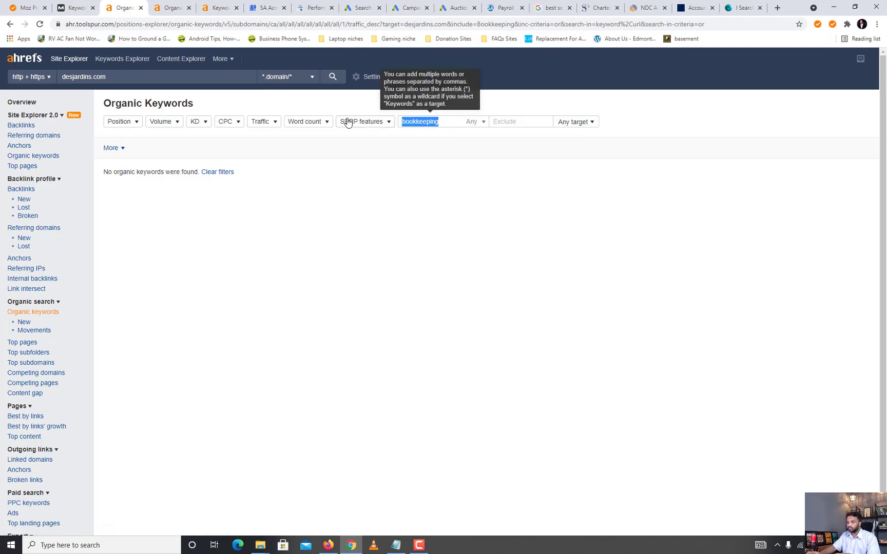
key(BackSpace)
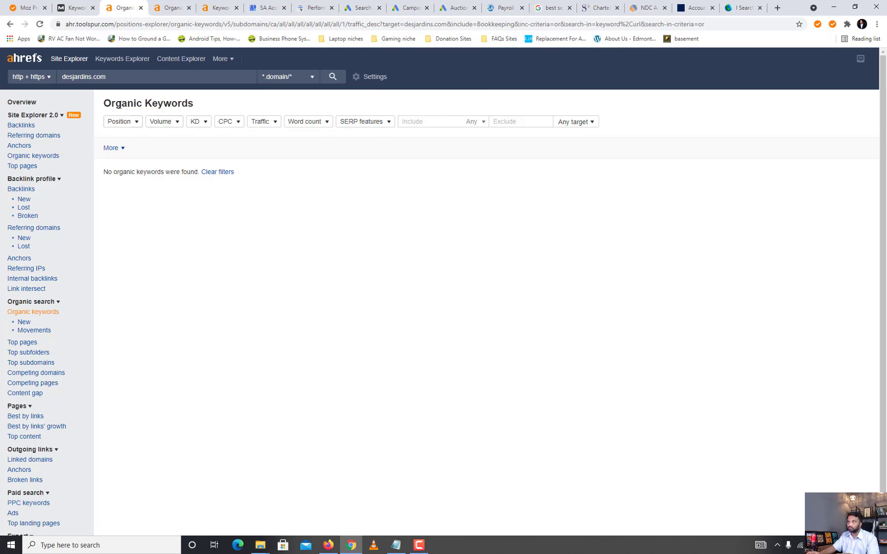
click(138, 122)
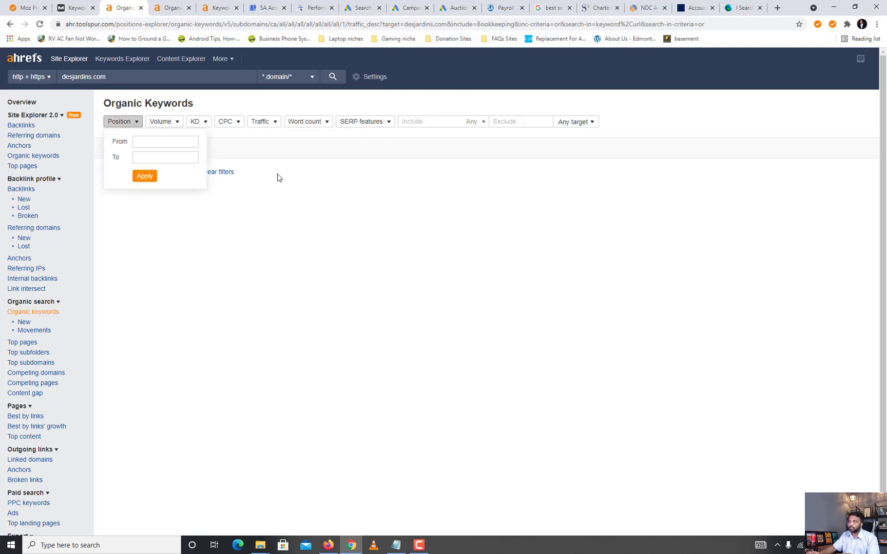
click(212, 161)
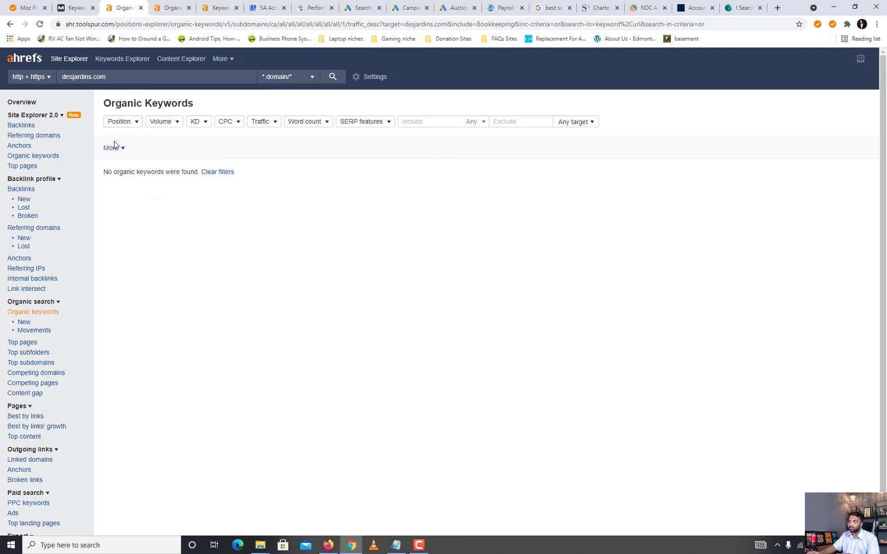
click(40, 24)
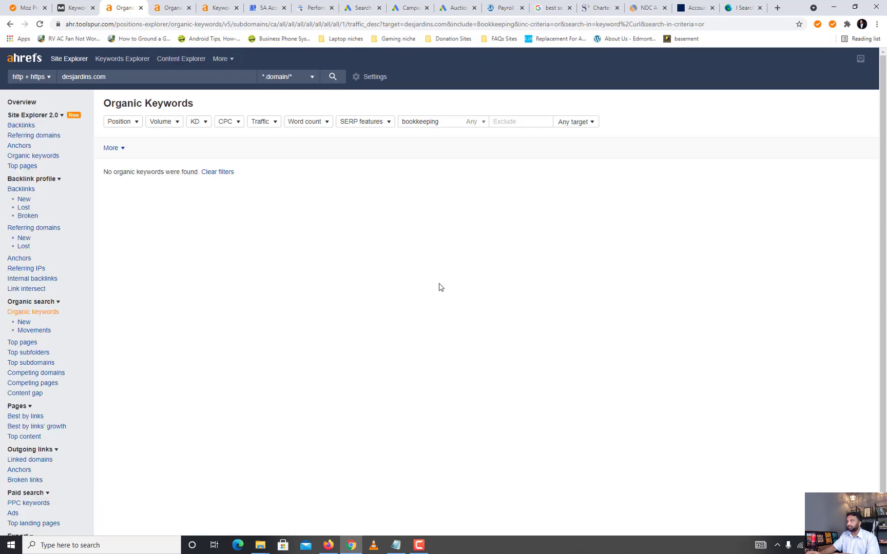
click(221, 175)
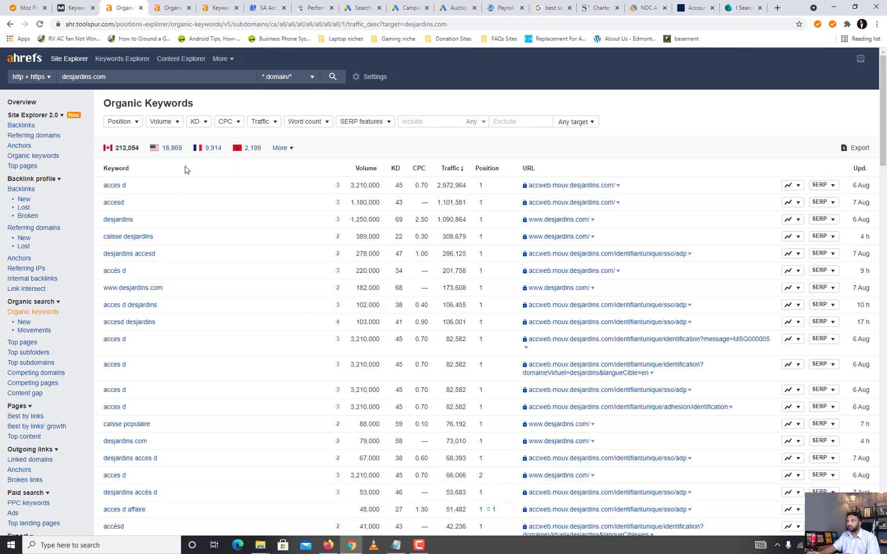
click(128, 126)
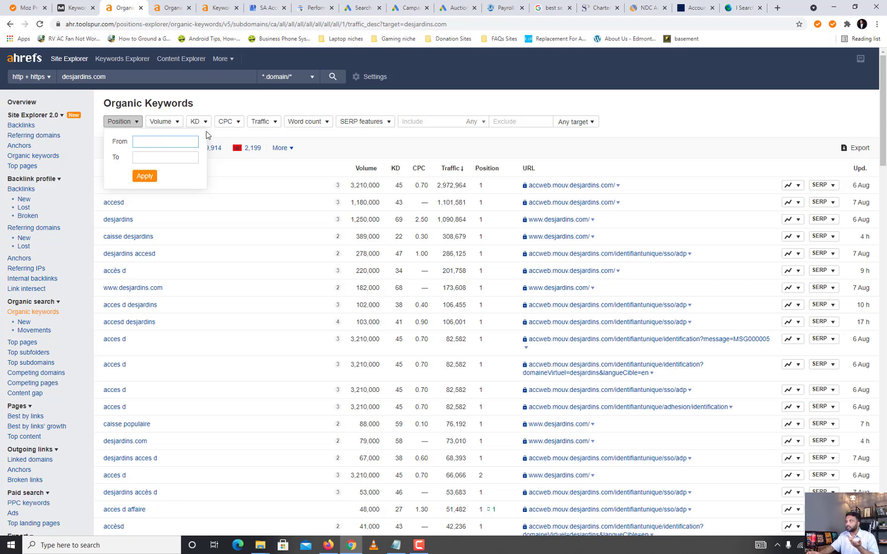
click(396, 143)
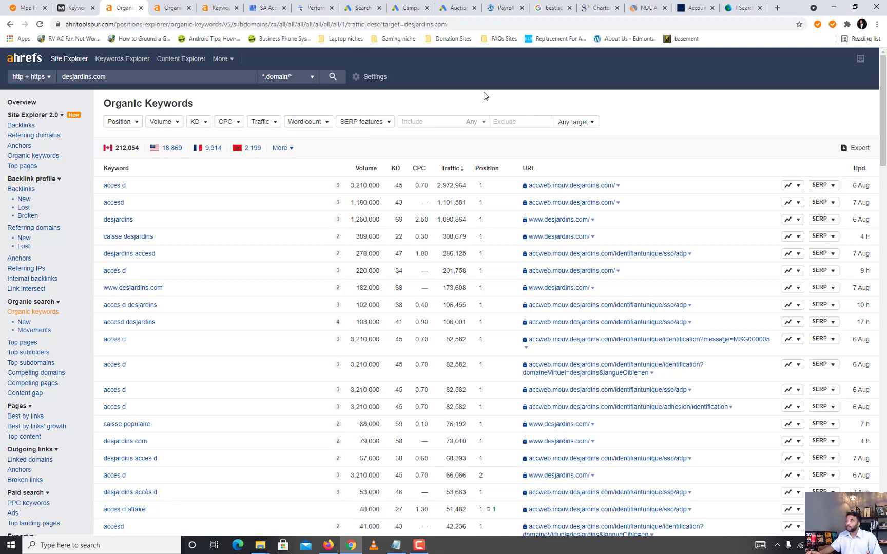
- Copy "Bookkeeping" from the SA Accounting Solutions service page again and enter it as the Google query to get suggestions
click(505, 6)
scroll(451, 269, down, 4)
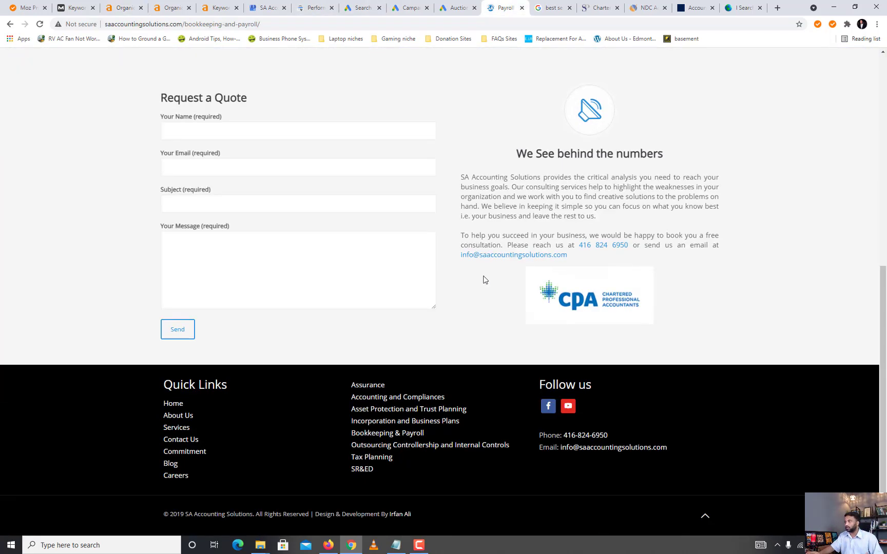
scroll(485, 280, up, 5)
click(462, 239)
drag(379, 233, 445, 235)
key(ctrl+c)
scroll(550, 313, down, 2)
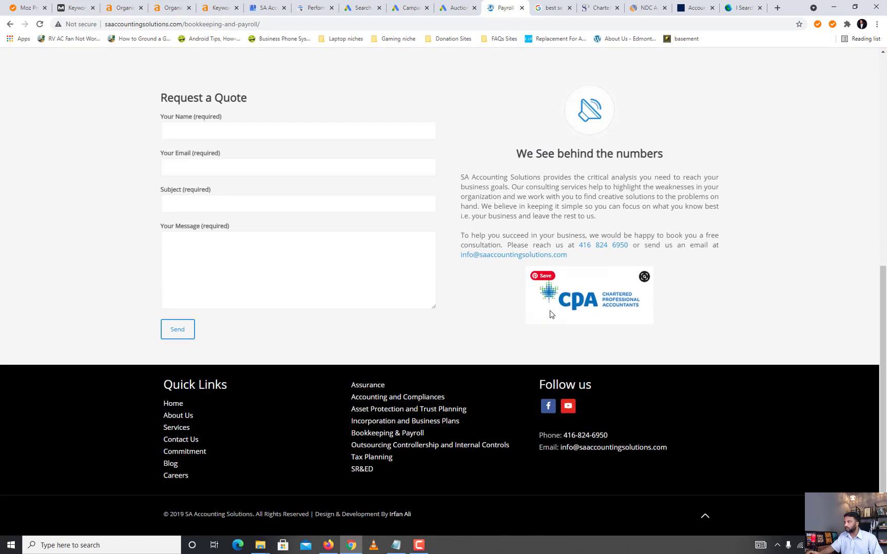
scroll(521, 164, up, 5)
scroll(572, 230, down, 5)
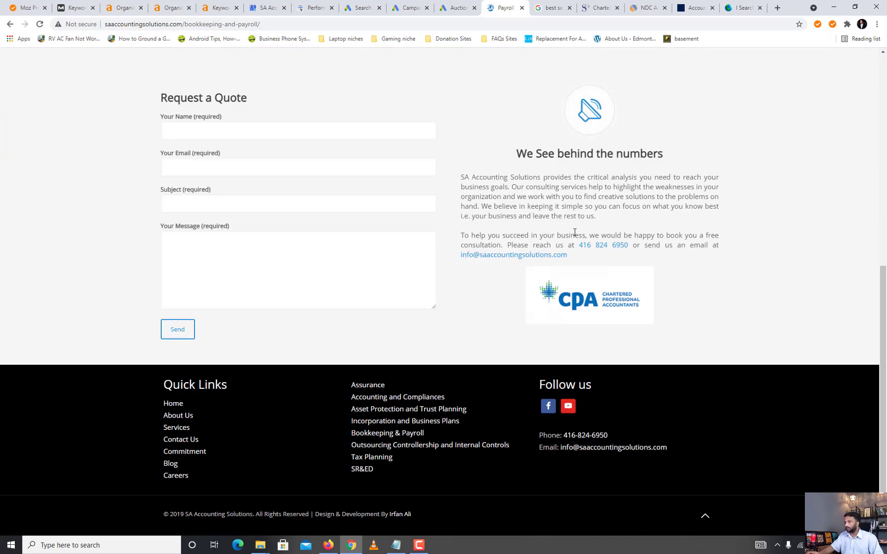
scroll(507, 172, up, 5)
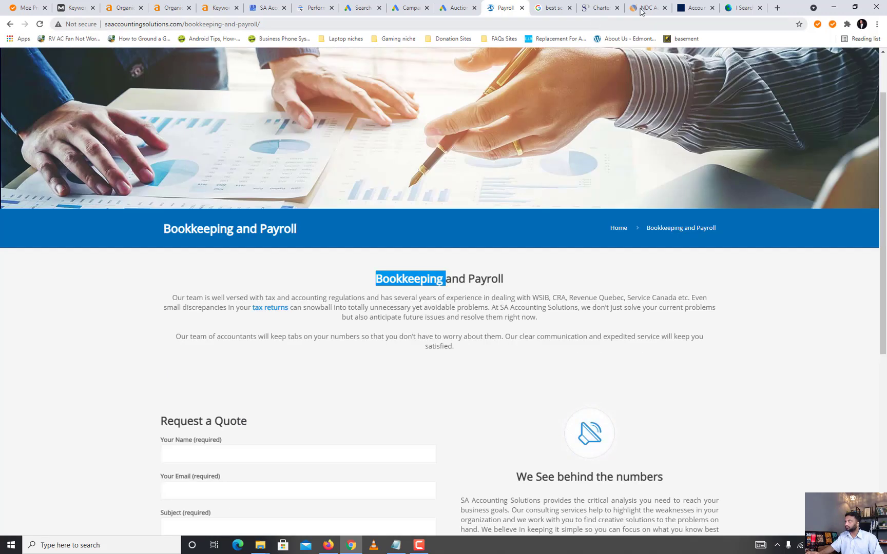
click(551, 6)
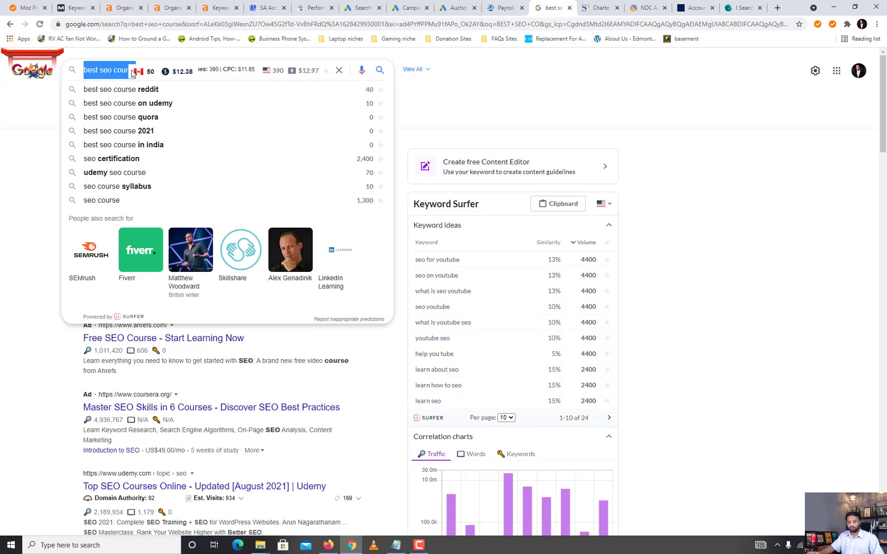
key(ctrl+v)
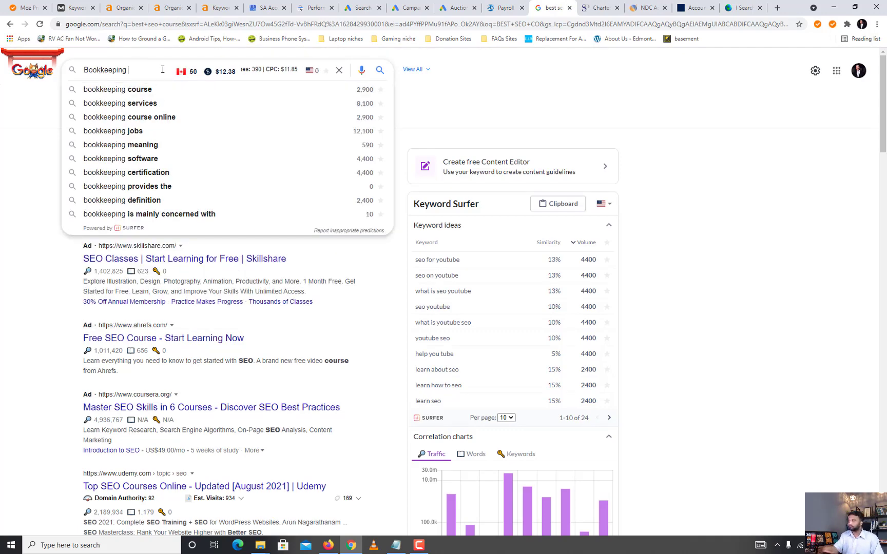
- Open the SA Accounting Solutions contact page and highlight "Toronto" among the office locations
click(508, 6)
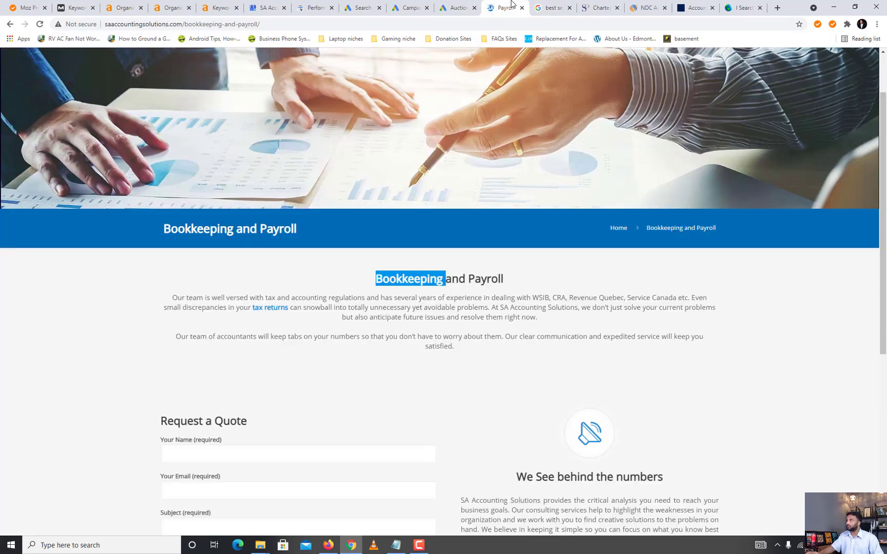
scroll(452, 120, down, 5)
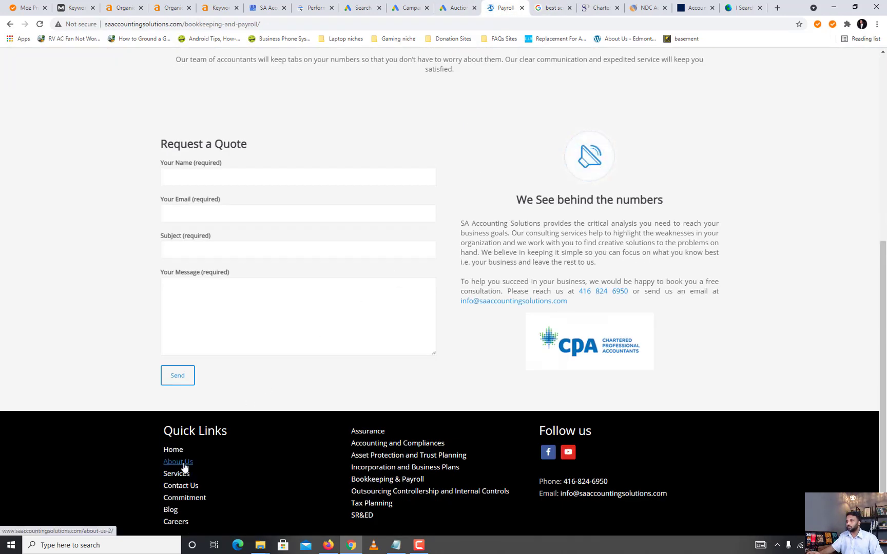
click(186, 491)
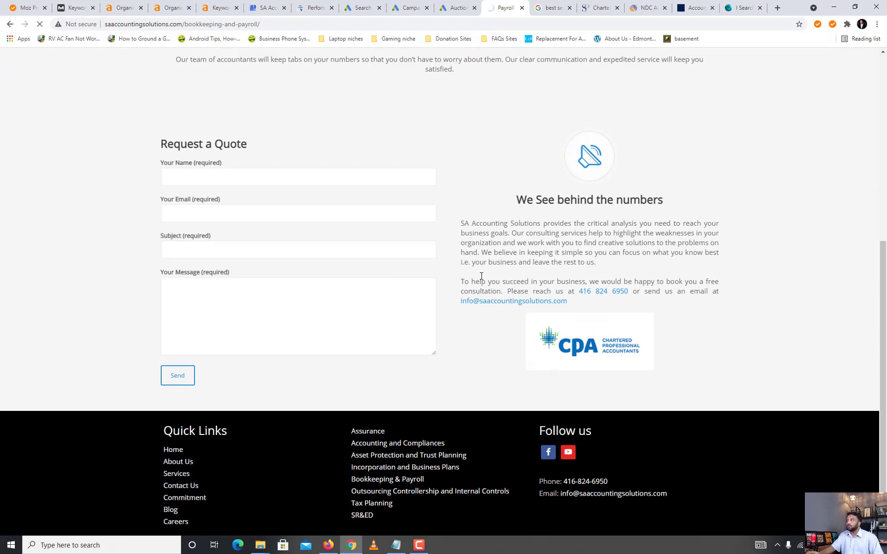
scroll(462, 387, down, 5)
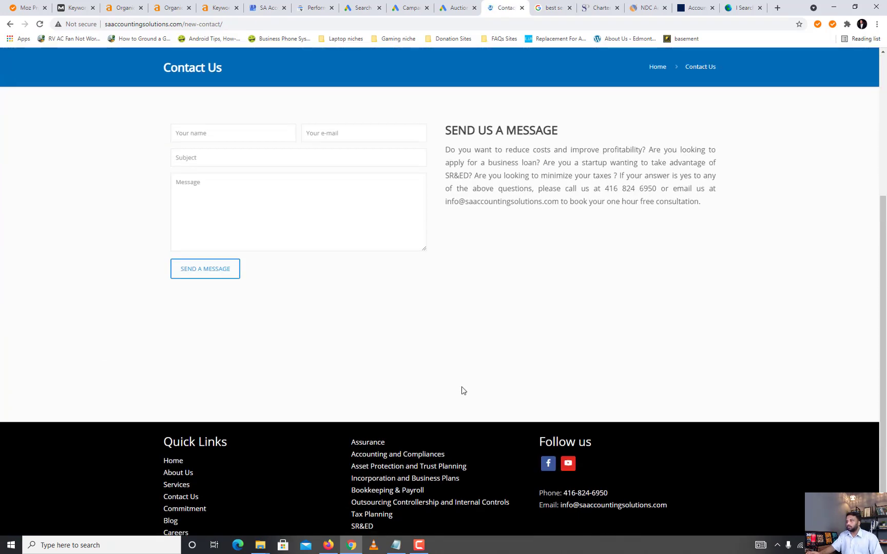
drag(219, 264, 254, 265)
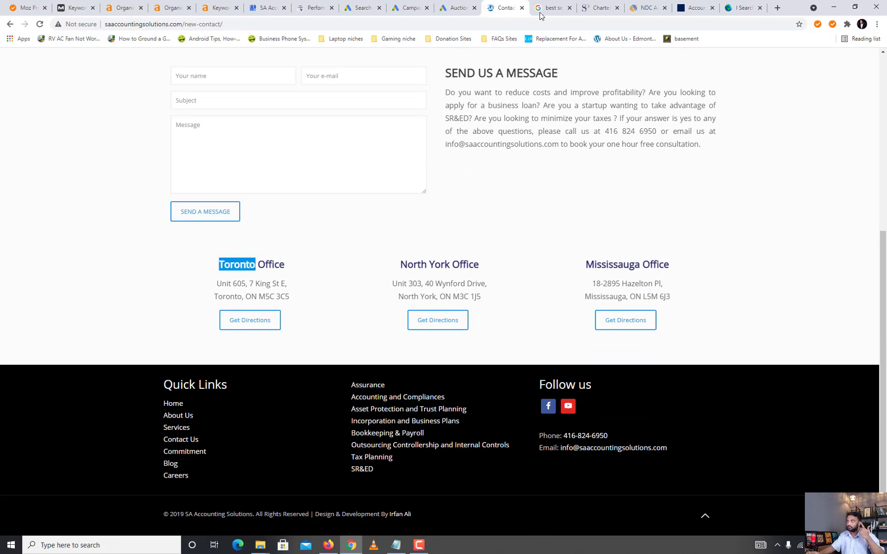
- Choose the "bookkeeping services" suggestion in Google and extend the search to "bookkeeping services Toronto"
click(574, 5)
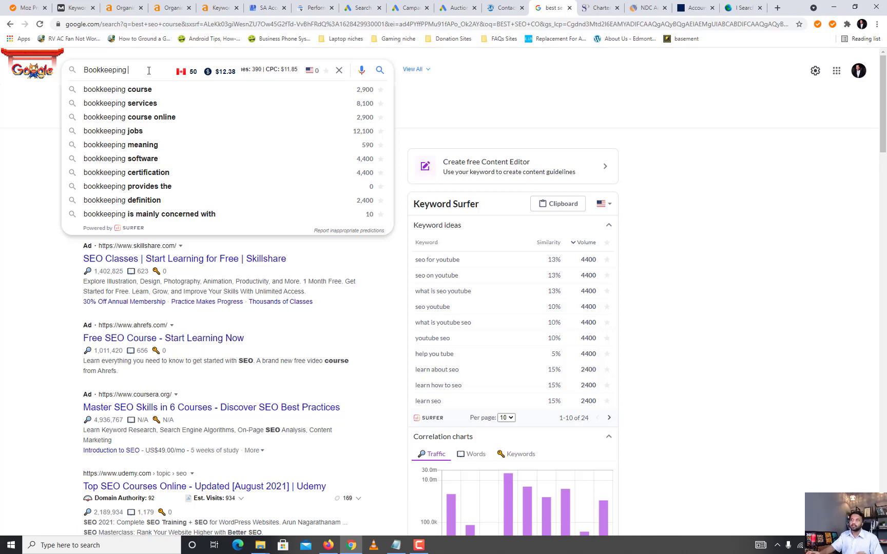
click(150, 101)
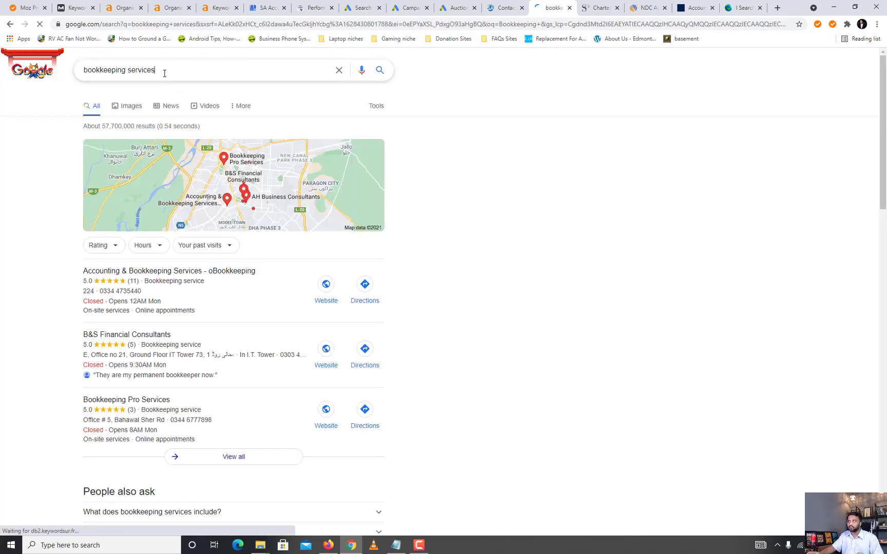
click(165, 72)
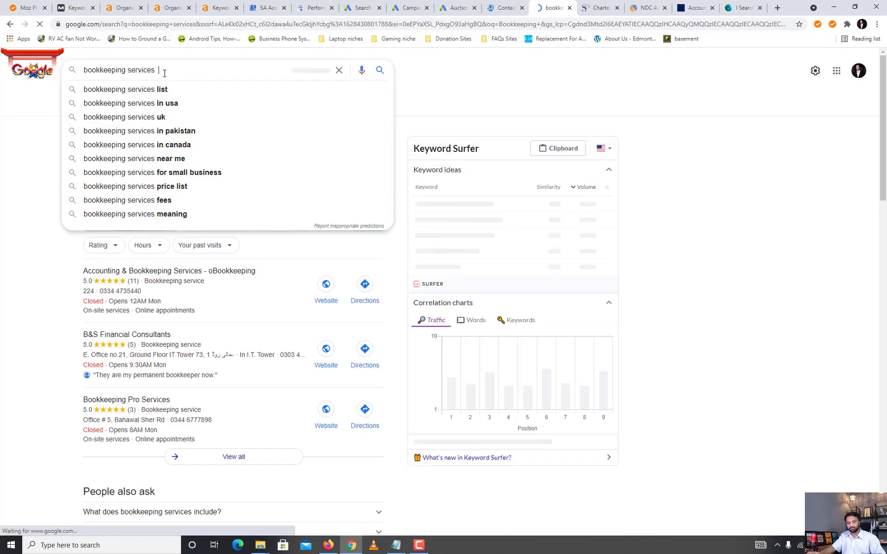
text(Toronto)
key(Return)
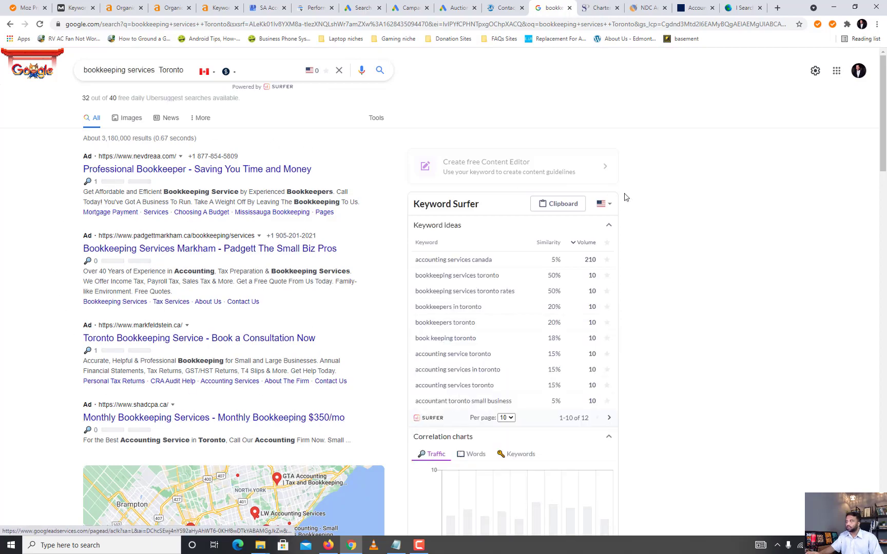
- Look through the ranking pages and related keyword suggestions for the Toronto bookkeeping search, and switch to the keyword list in Notepad
scroll(642, 208, down, 6)
scroll(644, 210, down, 10)
scroll(644, 210, up, 5)
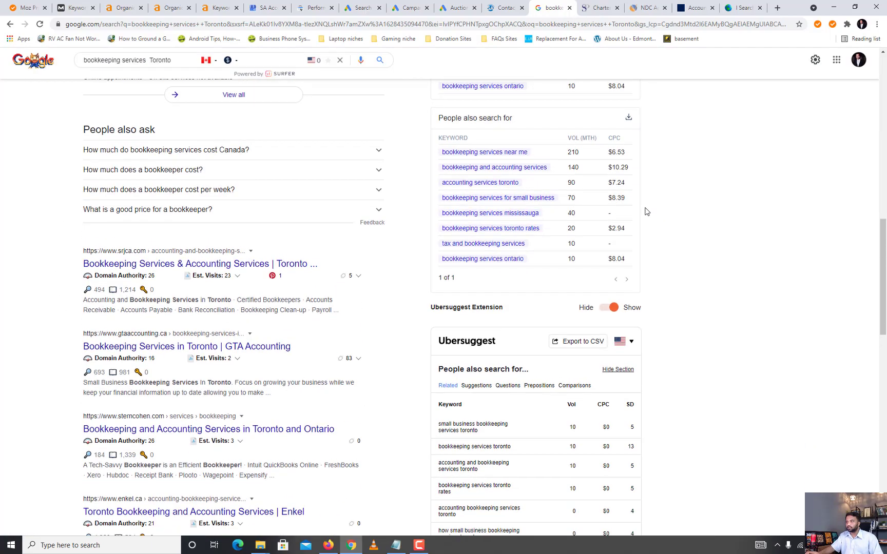
scroll(94, 354, down, 3)
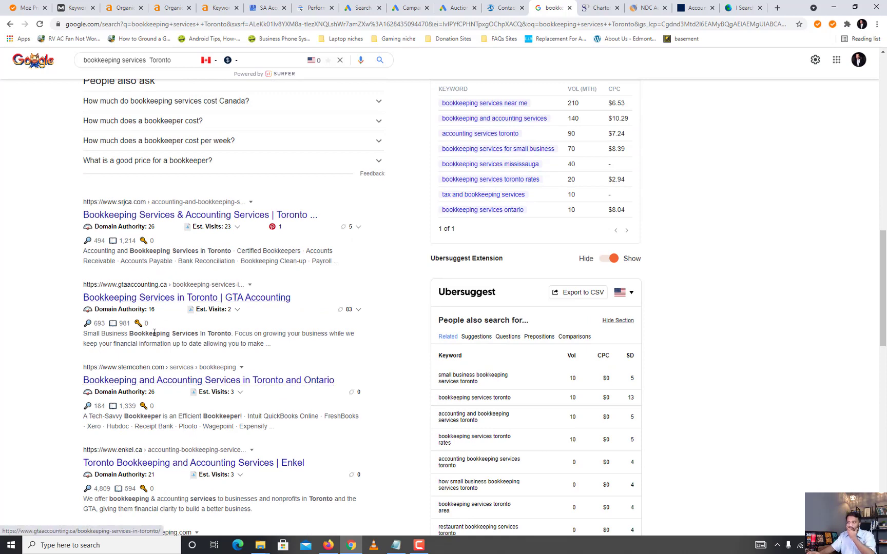
scroll(159, 333, down, 3)
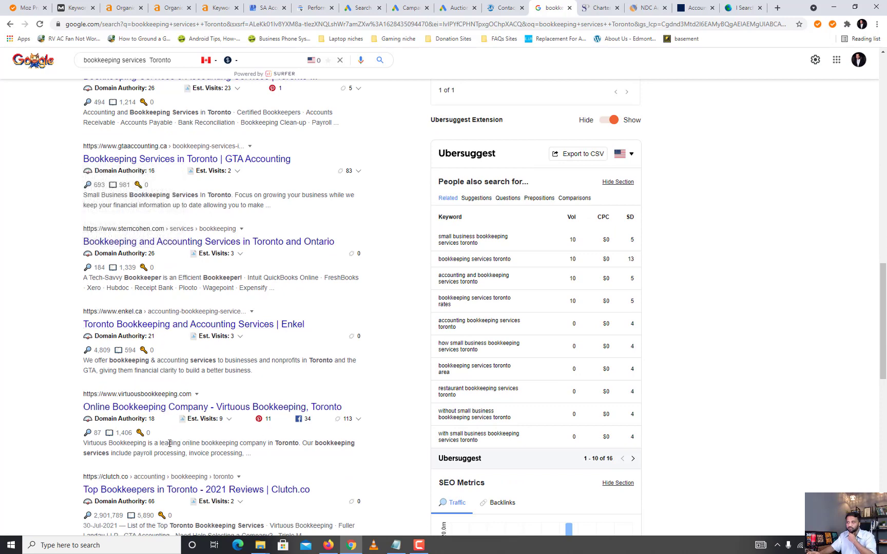
scroll(189, 337, down, 5)
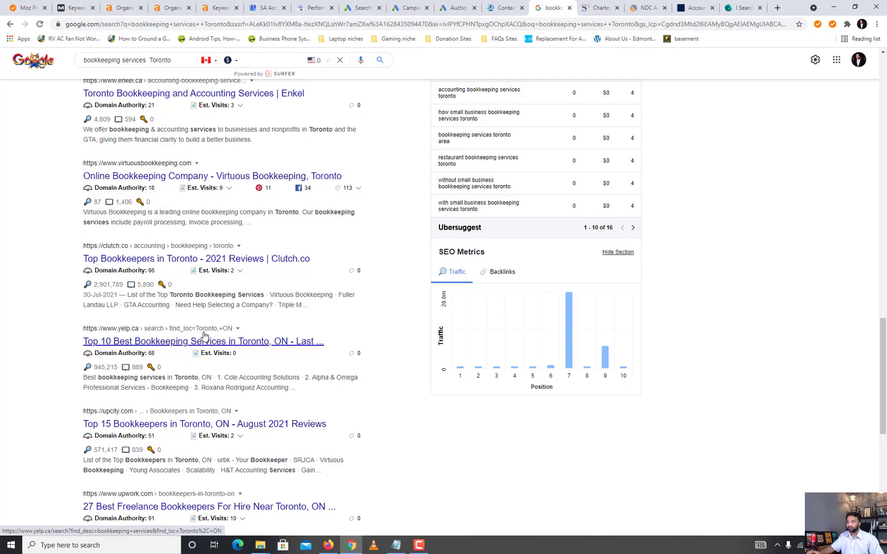
click(397, 547)
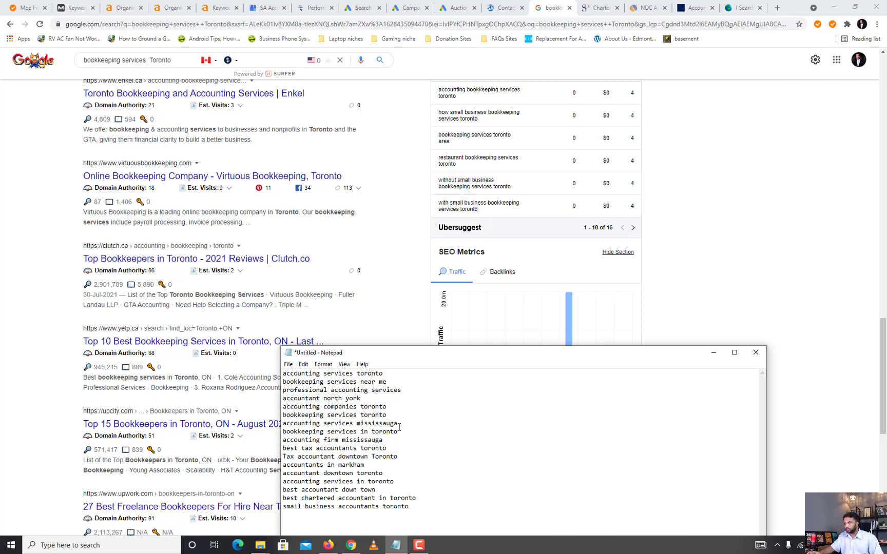
- Copy "bookkeeping services in toronto" from the Notepad keyword list and run it as a Google search
drag(401, 434, 288, 436)
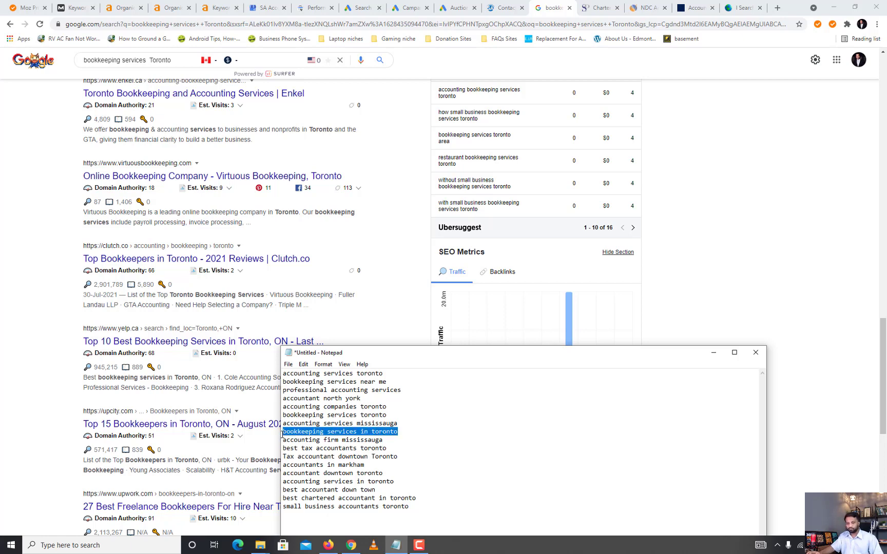
triple_click(166, 61)
text(bookkeeping services in toronto)
key(Return)
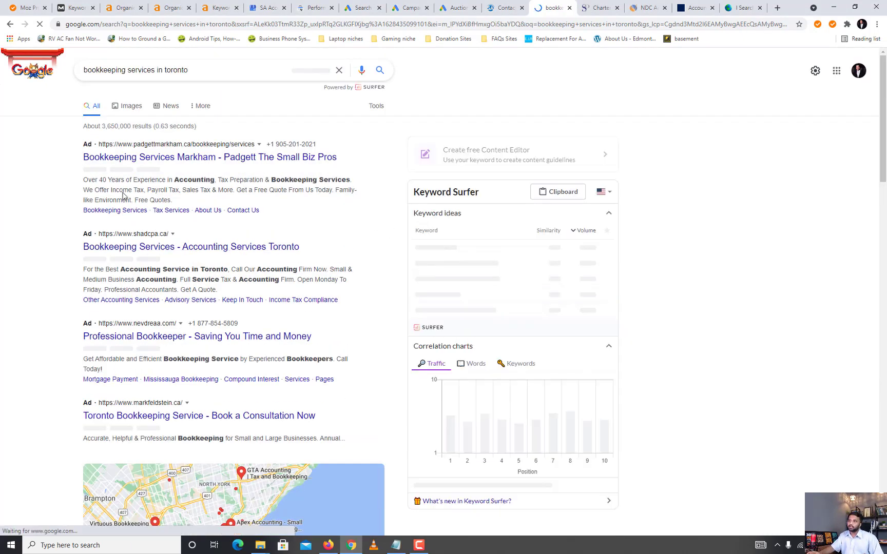
- Look through the map listings, related keywords and organic results for "bookkeeping services in toronto", comparing the ranking pages and their domain metrics
scroll(741, 302, down, 7)
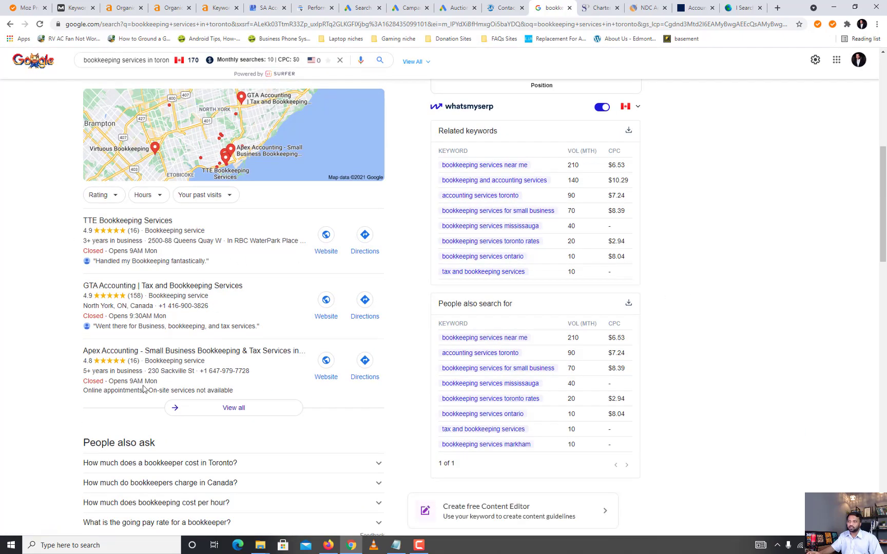
scroll(145, 329, down, 5)
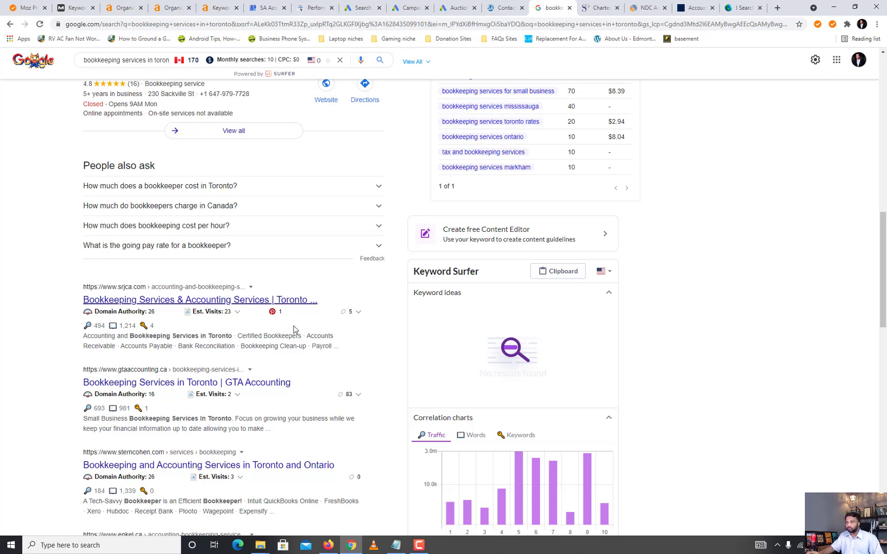
scroll(294, 328, down, 3)
scroll(293, 327, down, 2)
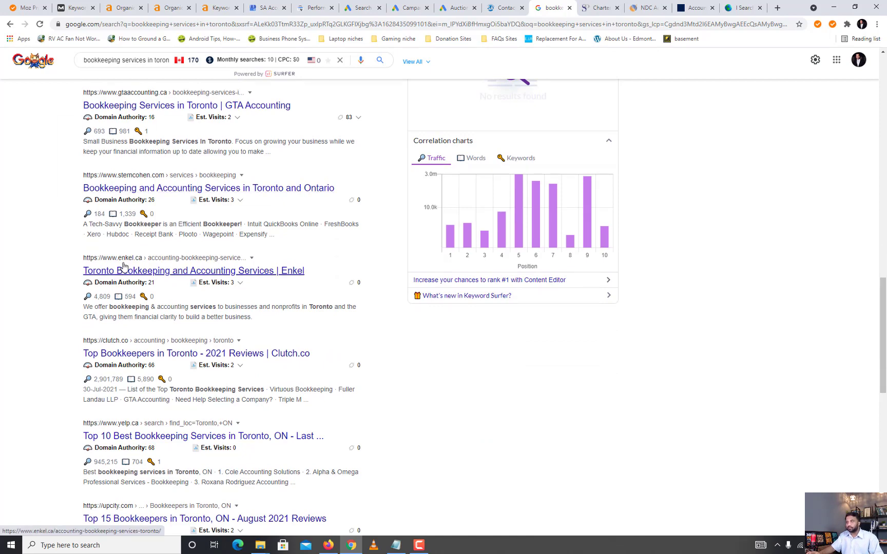
scroll(375, 353, down, 4)
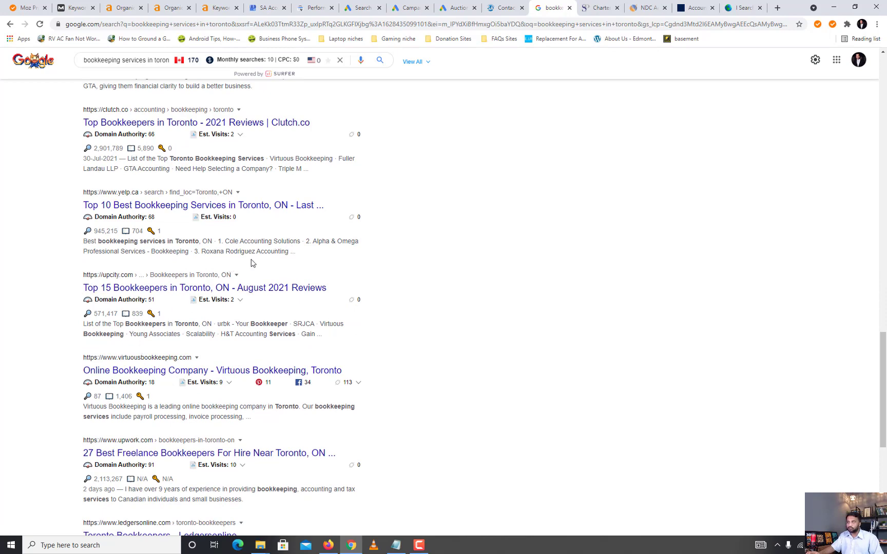
scroll(312, 344, down, 3)
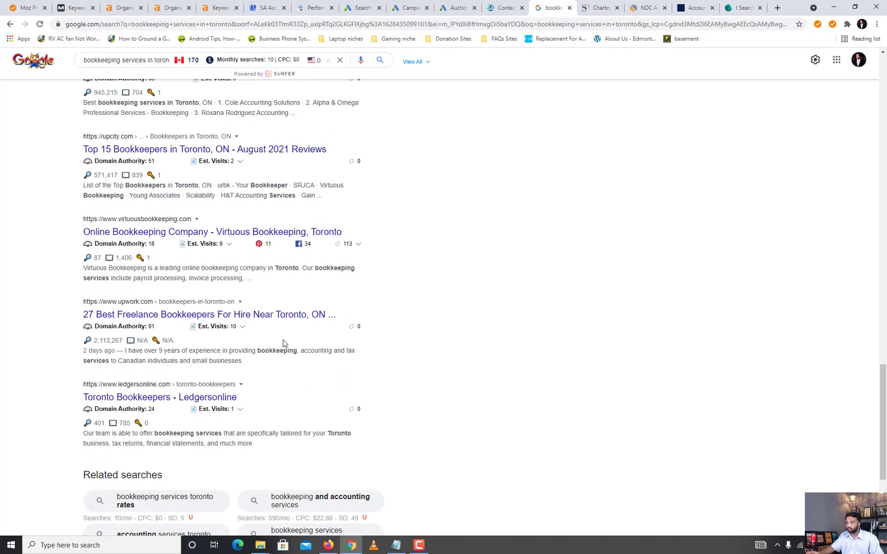
scroll(159, 229, up, 6)
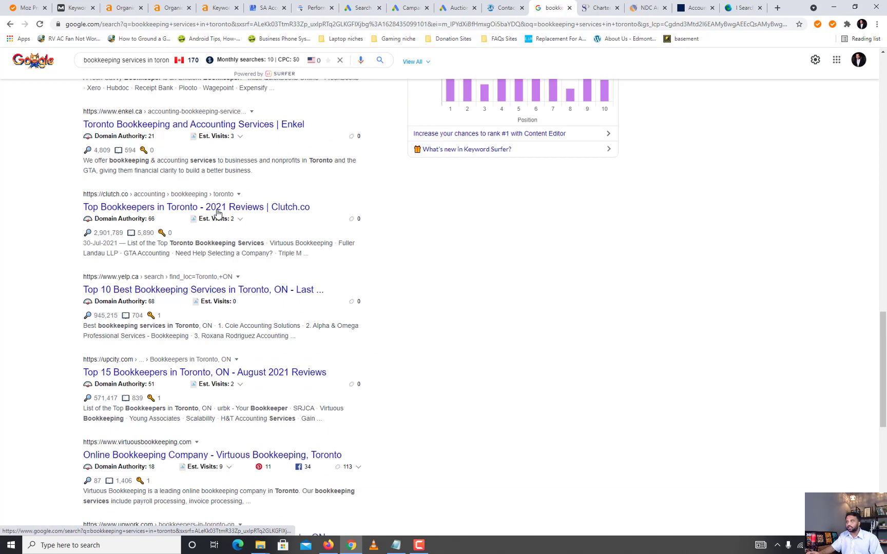
scroll(304, 177, up, 5)
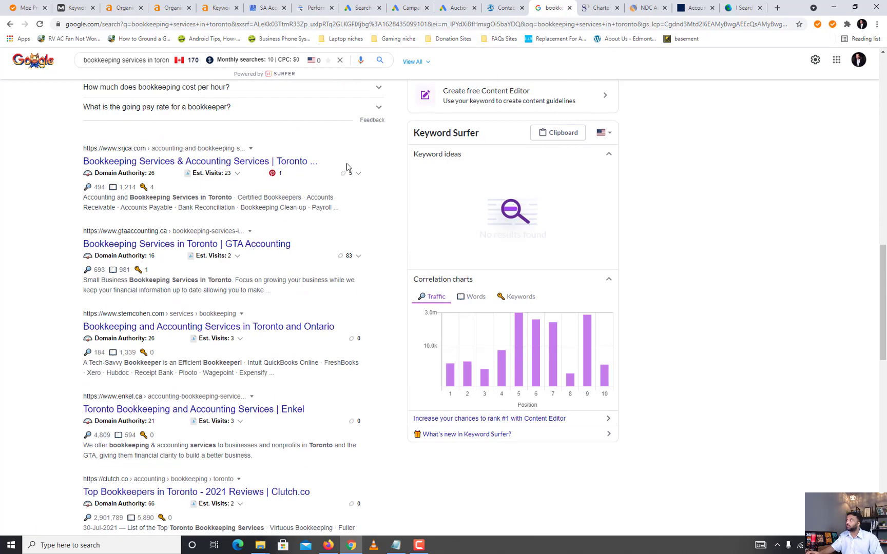
click(598, 4)
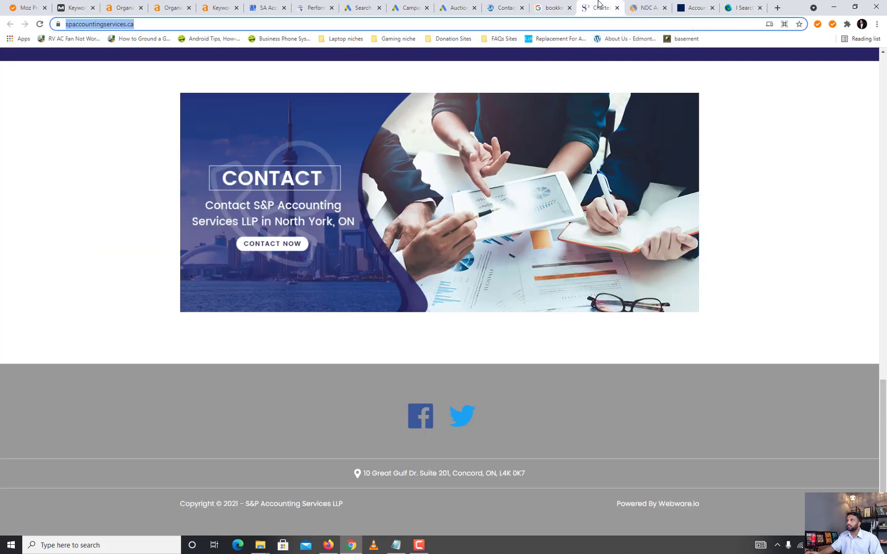
click(169, 26)
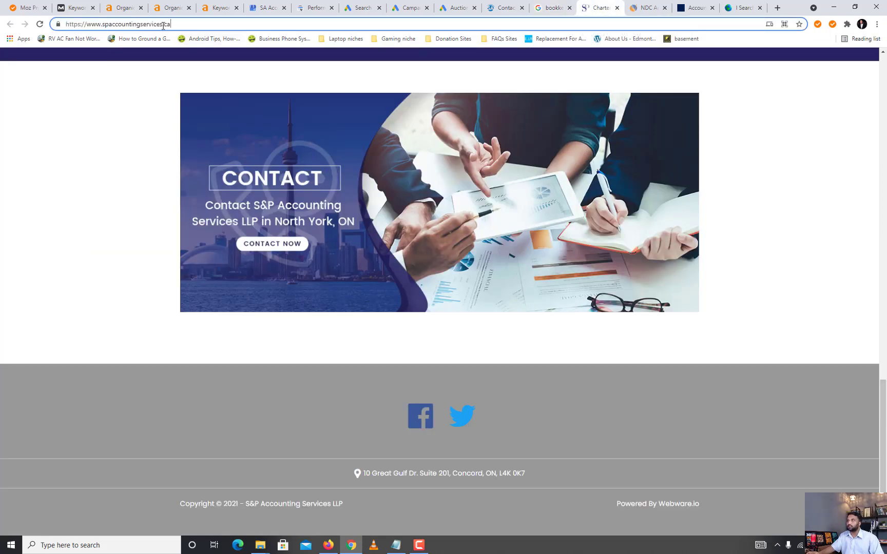
drag(184, 25, 0, 21)
key(ctrl+c)
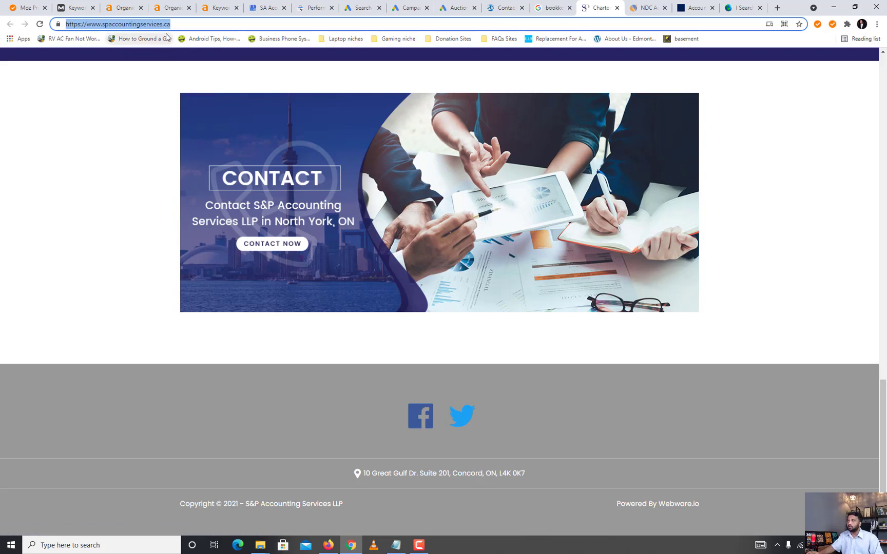
click(161, 5)
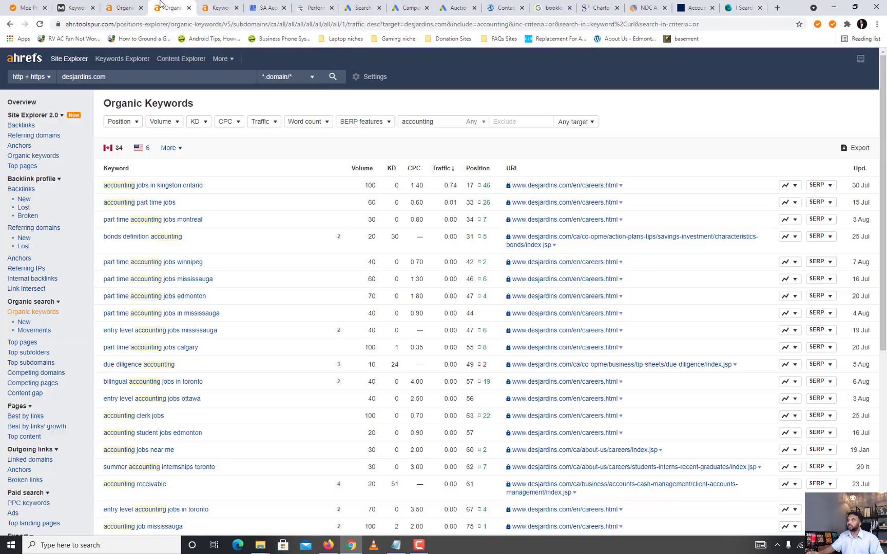
key(ctrl+shift+Tab)
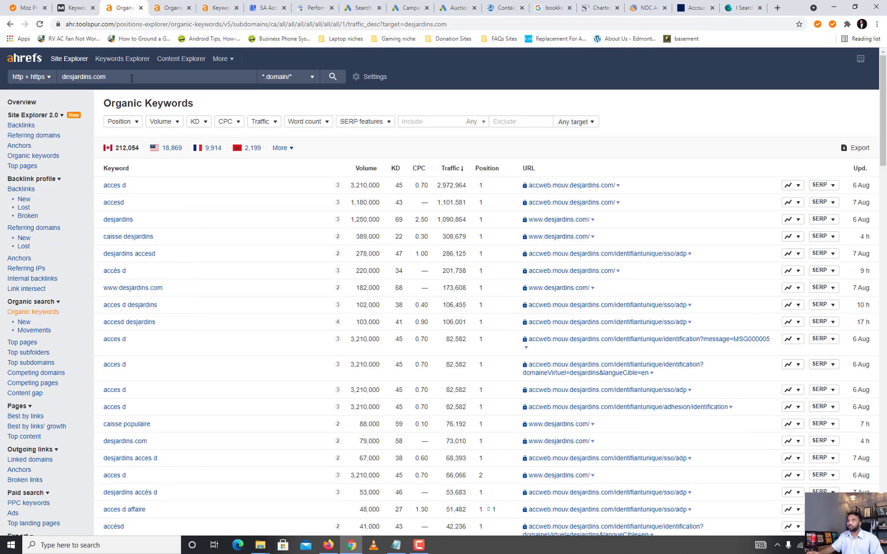
key(ctrl+a)
key(ctrl+v)
key(Return)
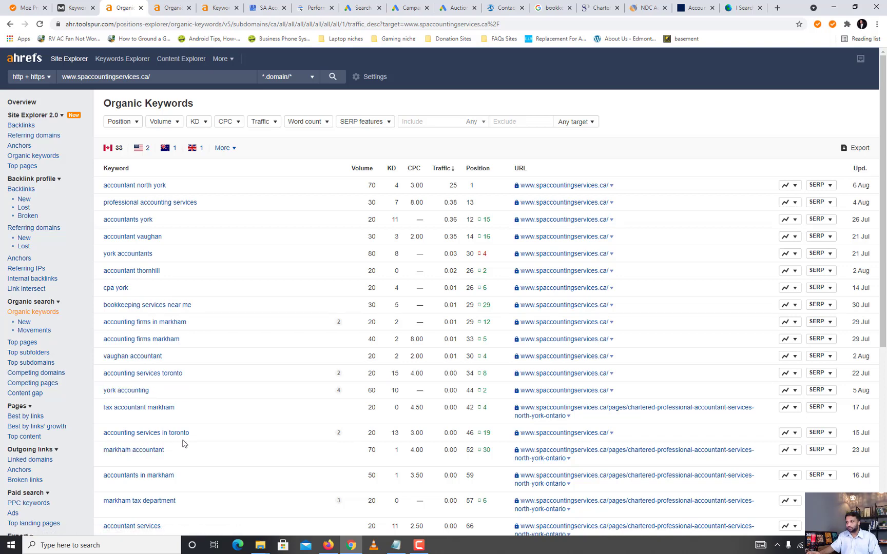
- Look through the competitor's organic keywords in Ahrefs and copy "accounting services mississauga"
scroll(183, 444, down, 3)
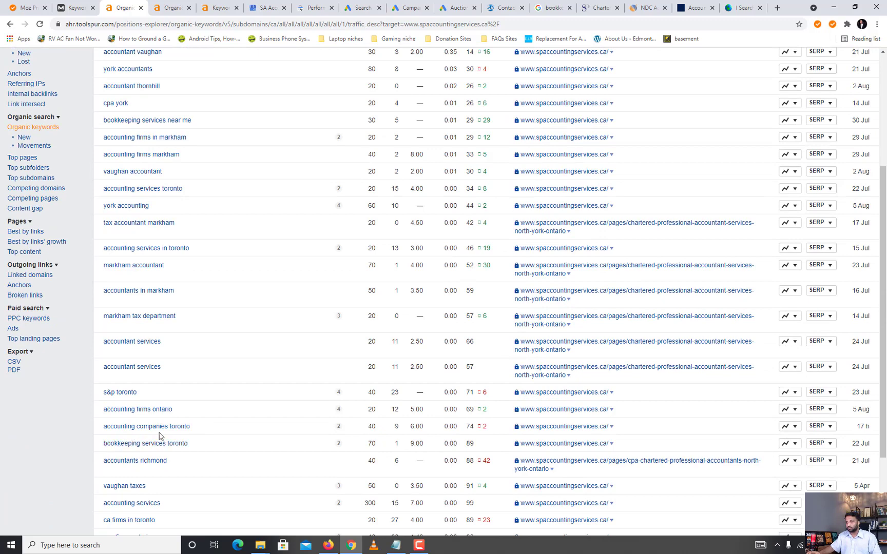
scroll(169, 452, down, 2)
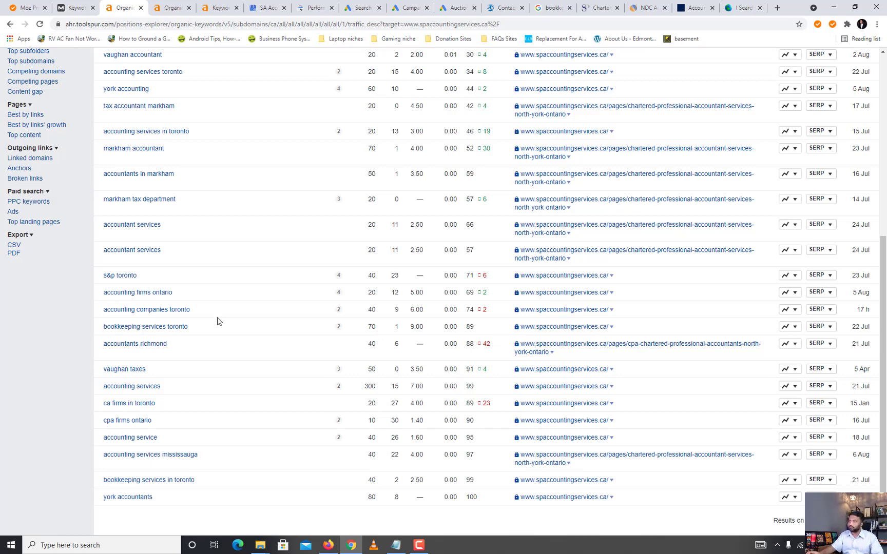
scroll(225, 318, up, 6)
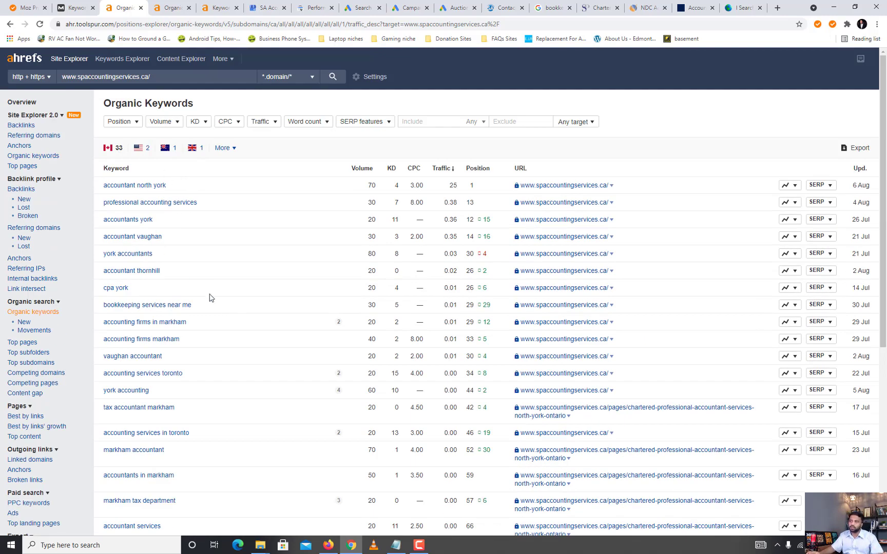
scroll(224, 312, down, 6)
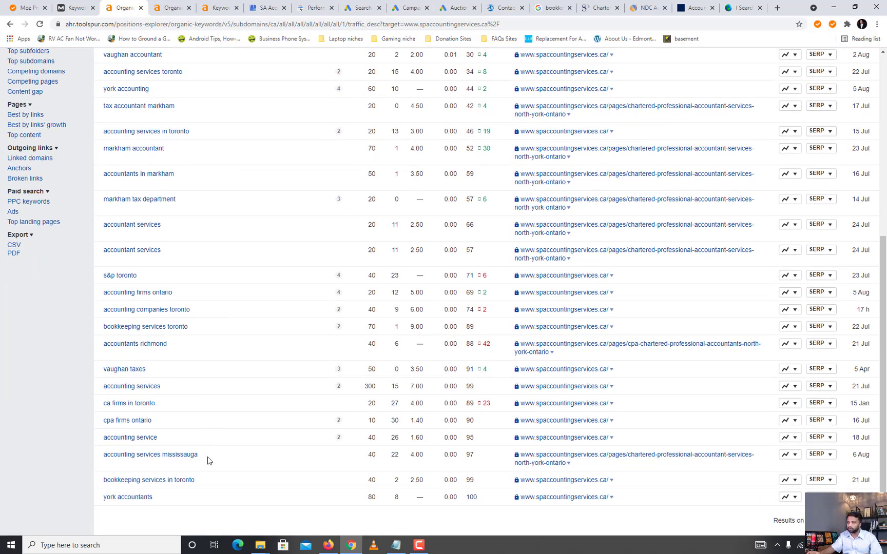
drag(208, 461, 105, 456)
key(ctrl+c)
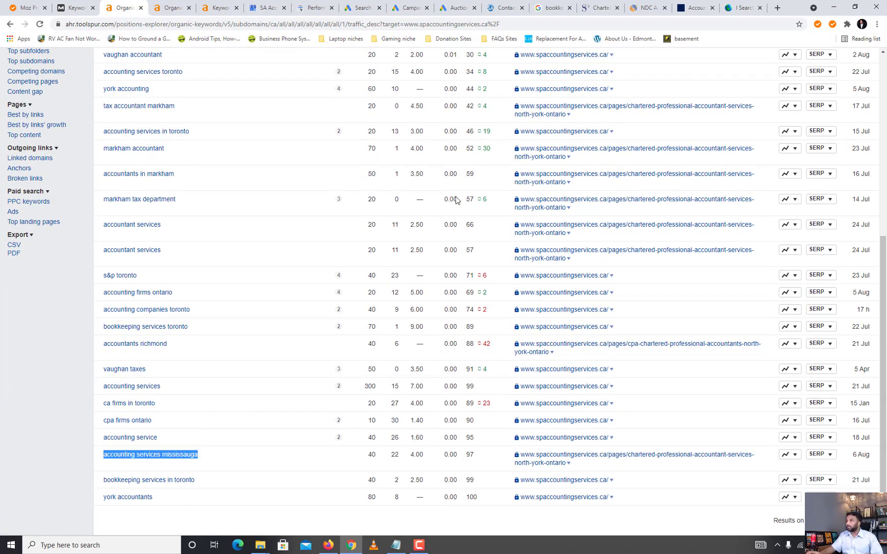
- Open I Search From and set the simulated search location to country Canada and city Toronto
click(742, 8)
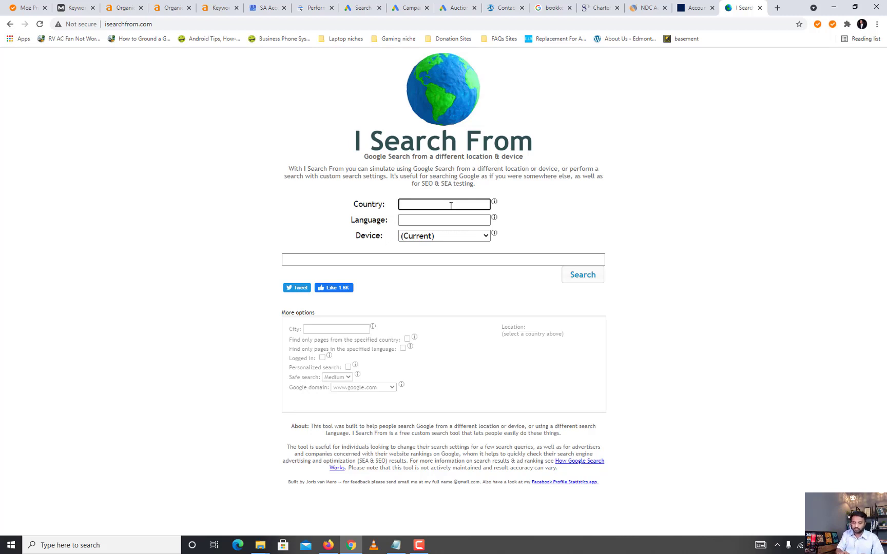
text(CAN)
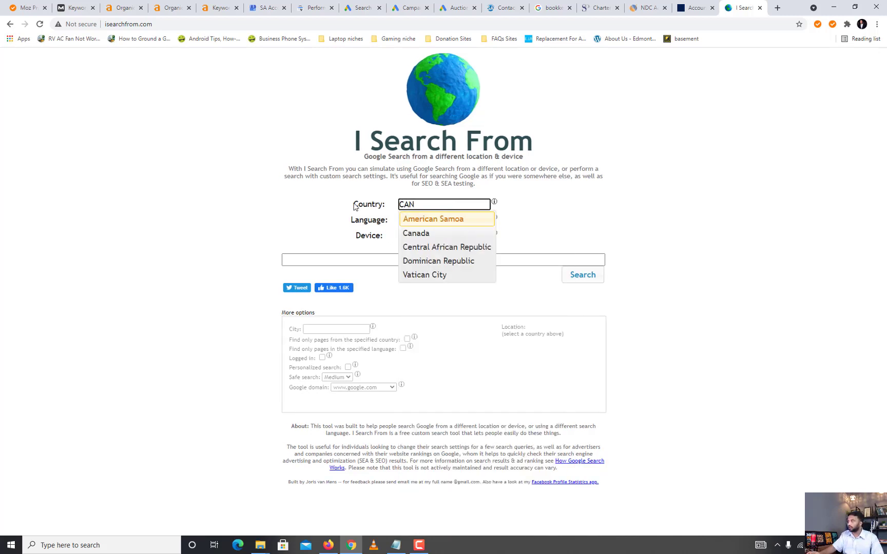
click(421, 234)
click(353, 330)
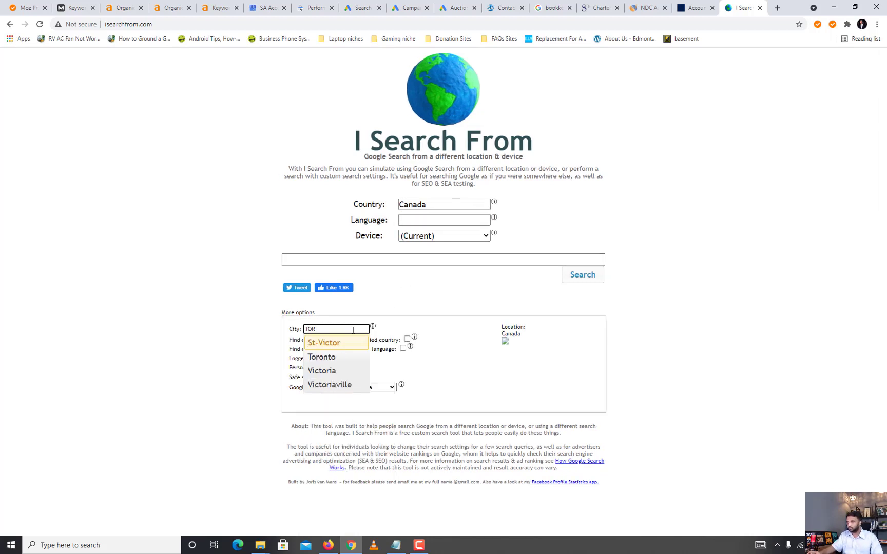
click(359, 357)
- Run the simulated search for "accounting services mississauga" and check the location stated at the foot of the Google results page
click(362, 260)
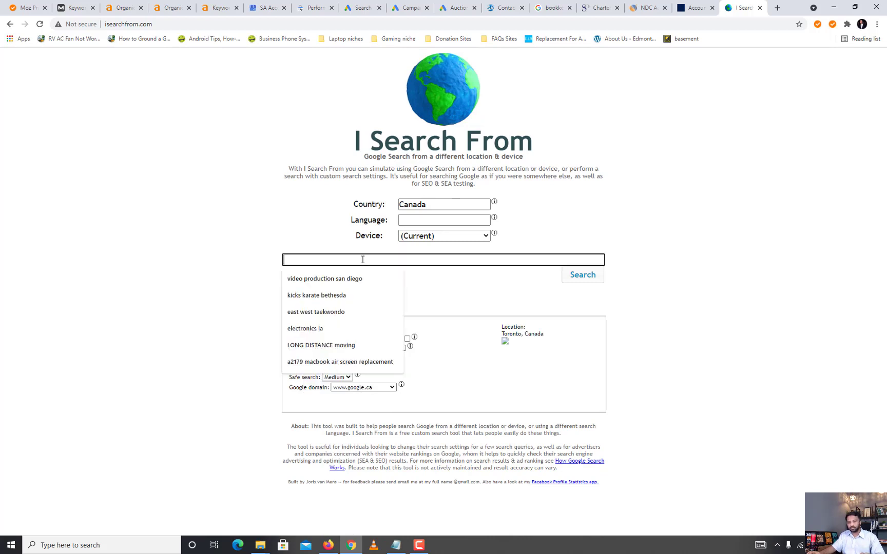
key(ctrl+v)
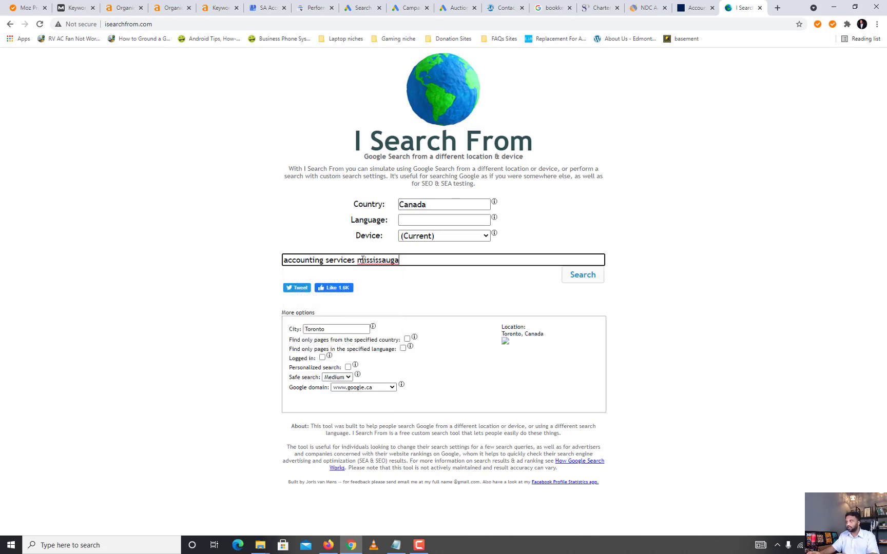
click(569, 278)
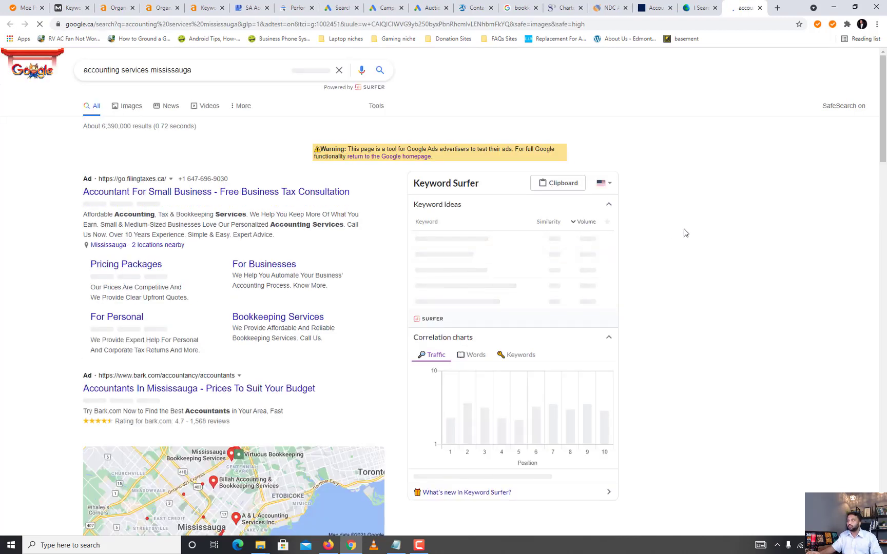
scroll(686, 234, down, 20)
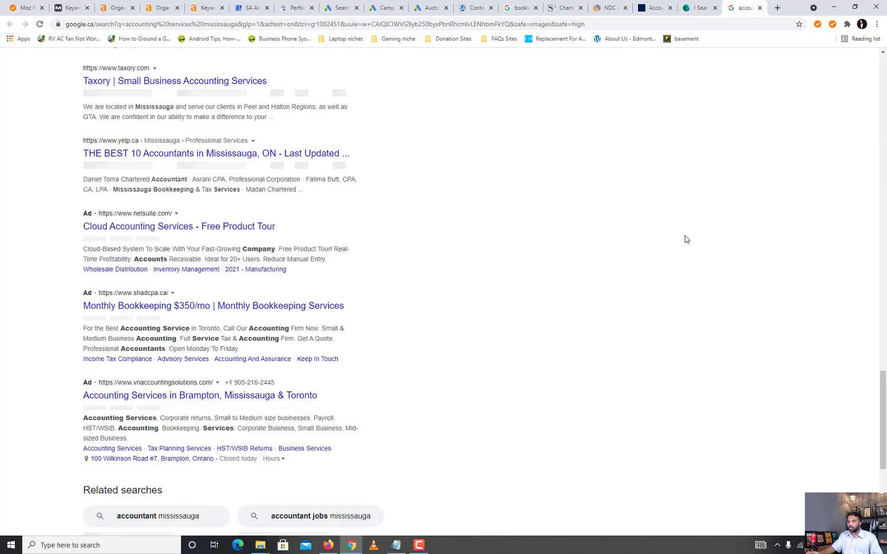
scroll(686, 239, down, 5)
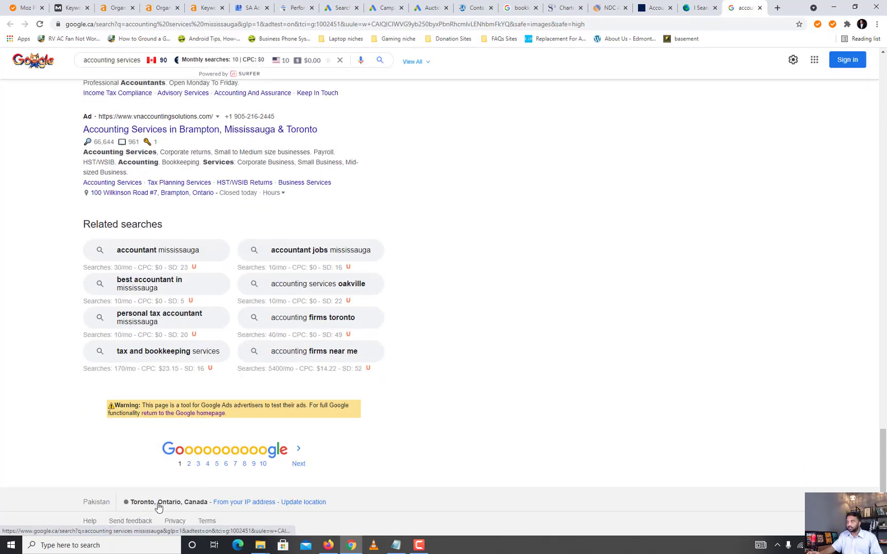
- Check the location in the footer of the regular "bookkeeping services in toronto" results, and return to the simulated Mississauga results to compare
click(520, 8)
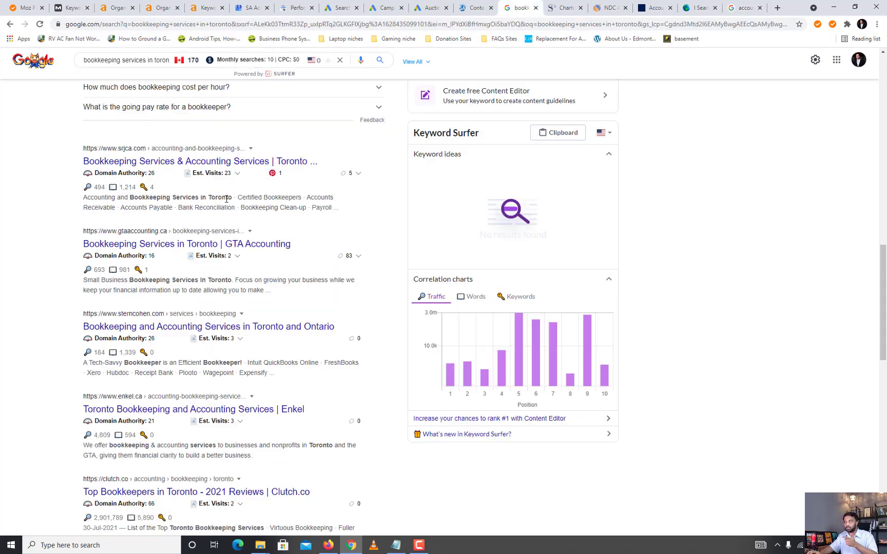
scroll(649, 288, down, 15)
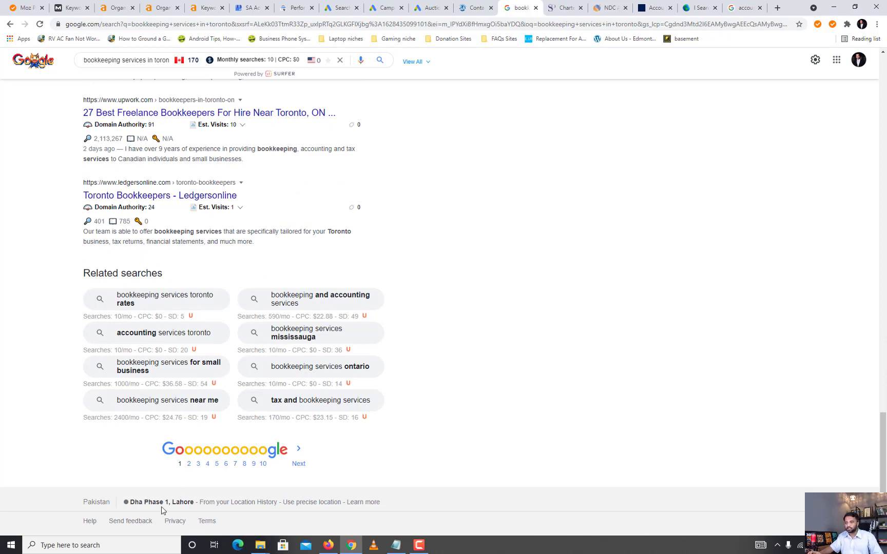
scroll(636, 234, up, 5)
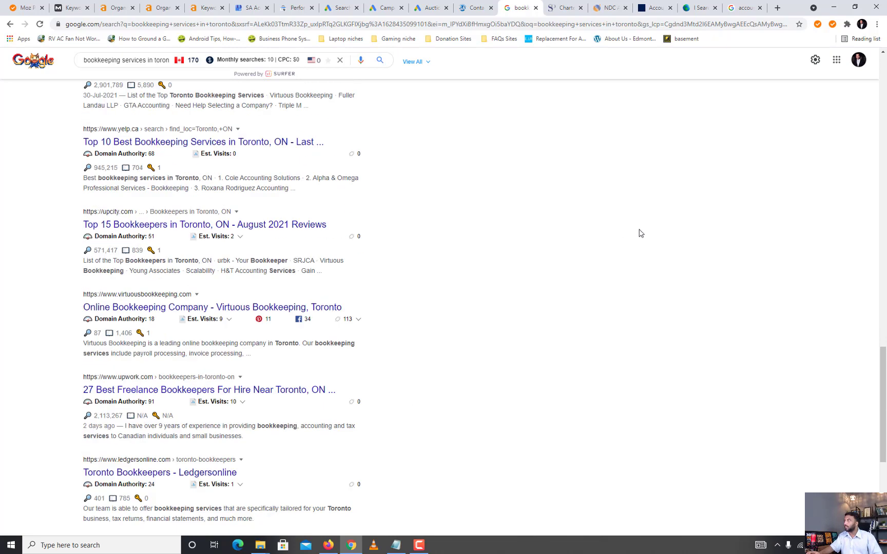
click(752, 4)
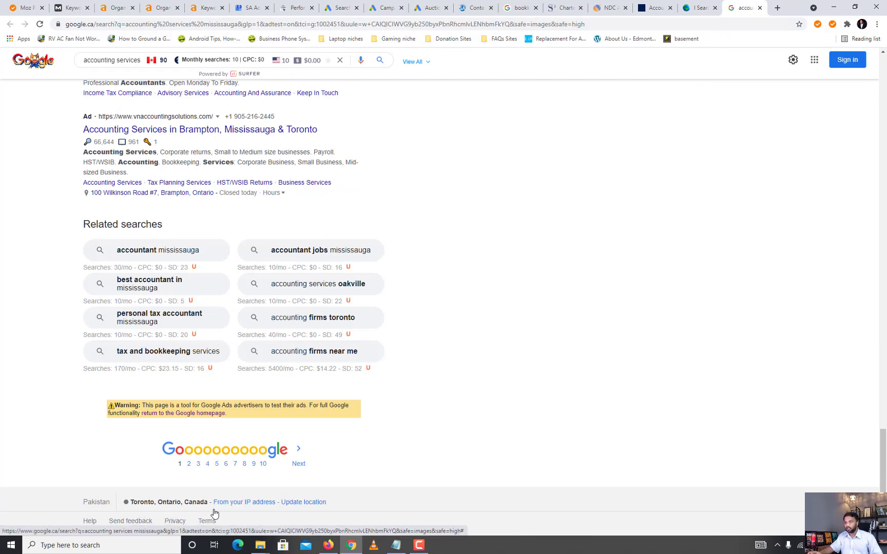
- Review the organic results, local business listings and ads in the simulated "accounting services mississauga" search
scroll(585, 263, up, 15)
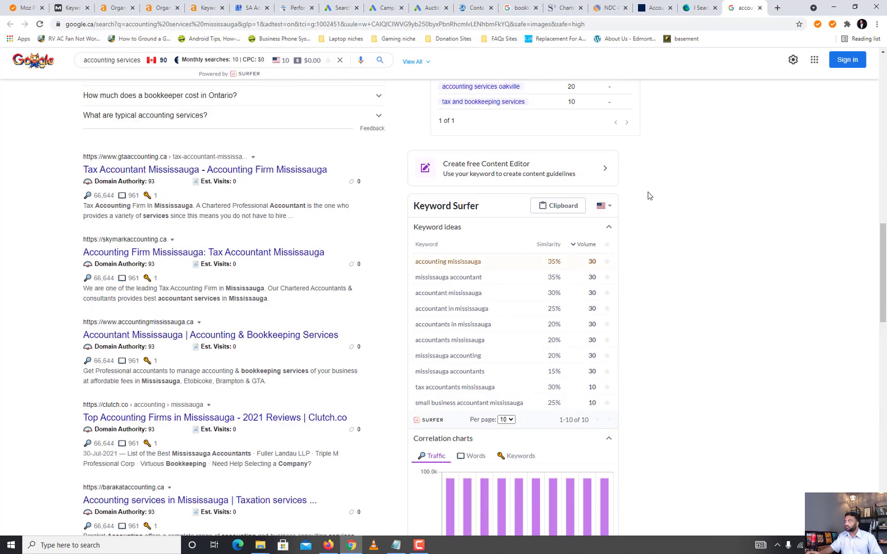
scroll(692, 156, up, 8)
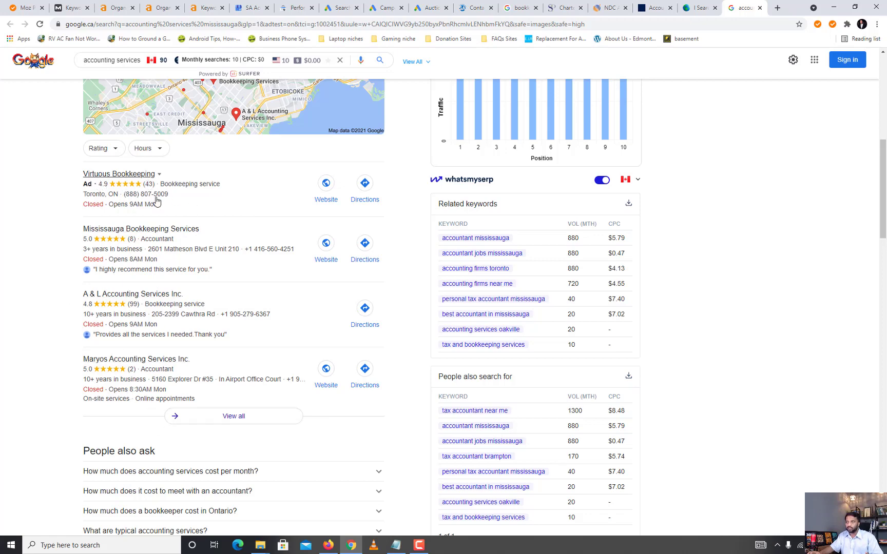
scroll(575, 207, up, 5)
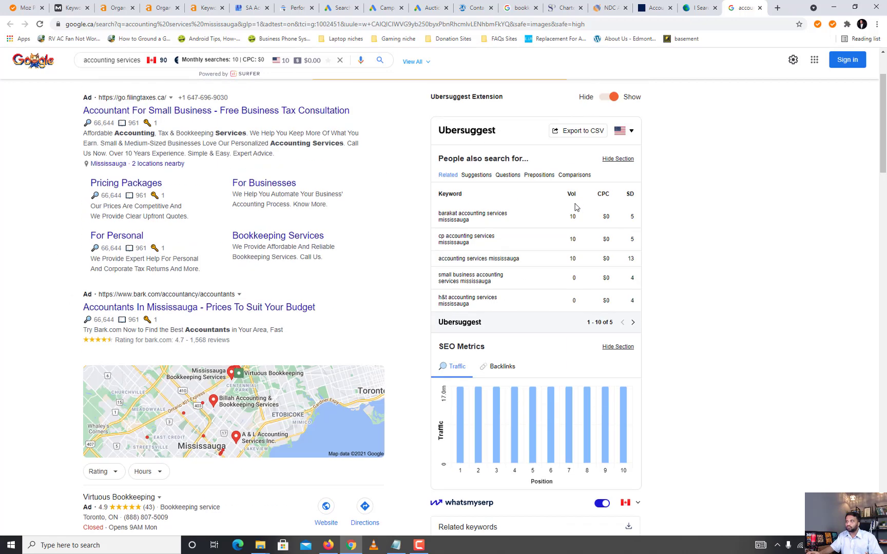
- Examine the local listings, People also ask questions, organic results and keyword suggestions for the simulated "accounting services mississauga" search
scroll(446, 349, down, 8)
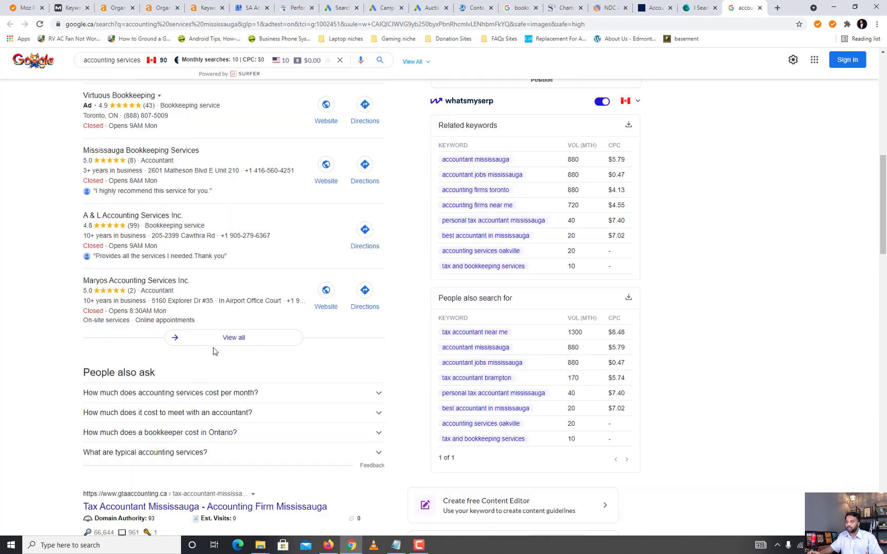
scroll(214, 351, down, 7)
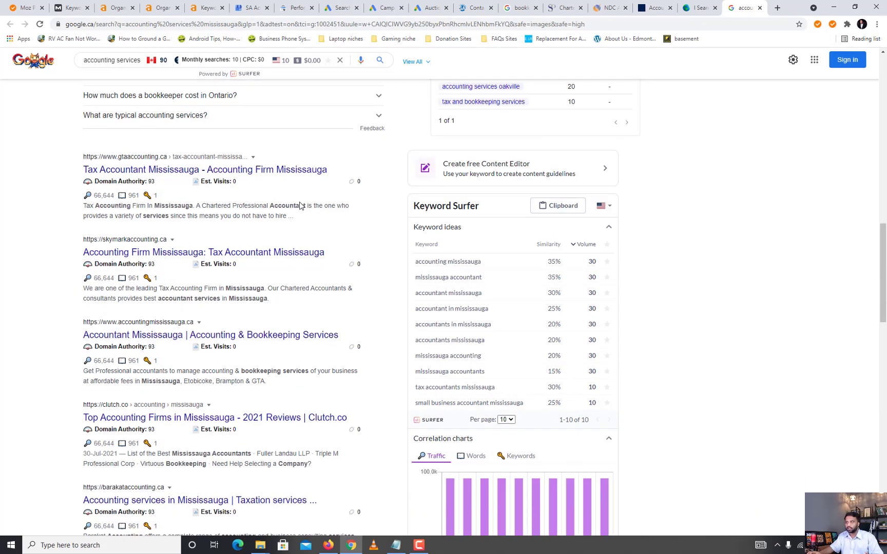
scroll(203, 364, down, 4)
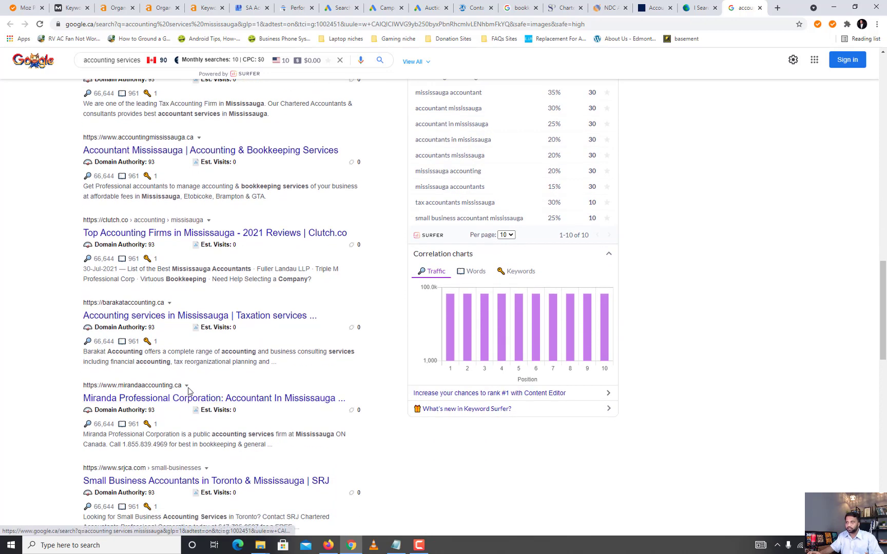
scroll(149, 163, up, 2)
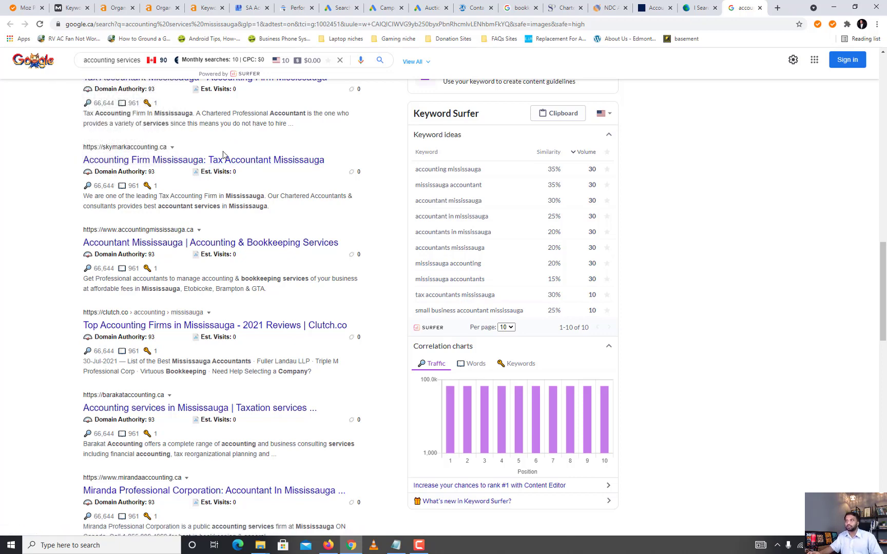
scroll(241, 234, up, 2)
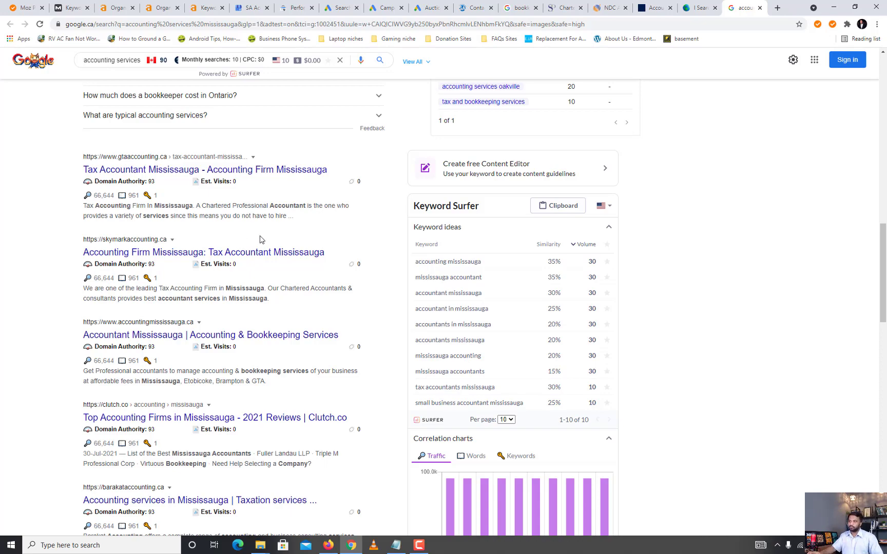
scroll(259, 238, up, 10)
scroll(260, 239, up, 5)
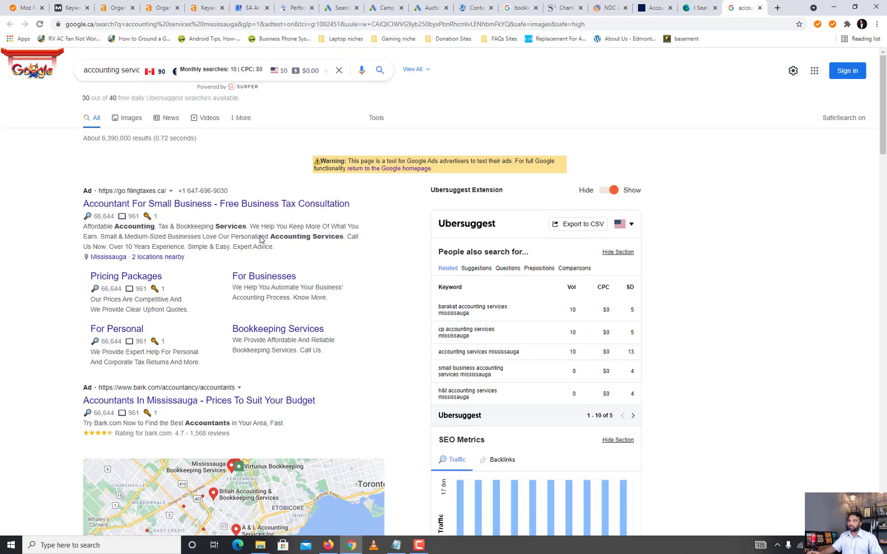
- Re-enter "accounting services mississauga" in the search box to view its suggestions, and look over the related keyword tables beside the results
double_click(130, 70)
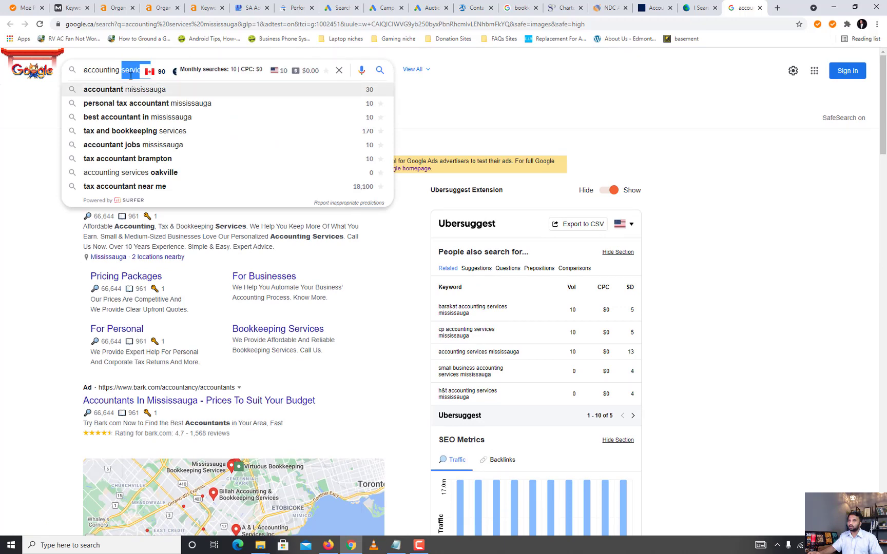
click(129, 70)
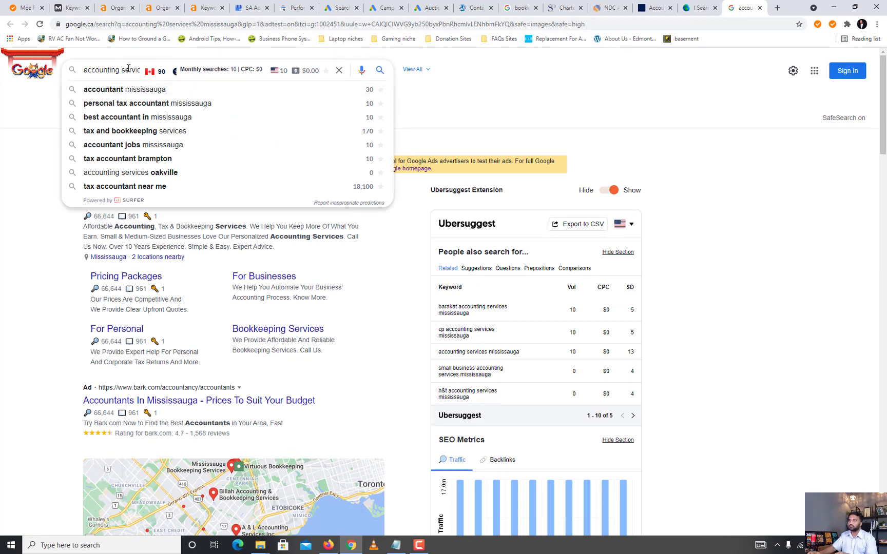
triple_click(128, 69)
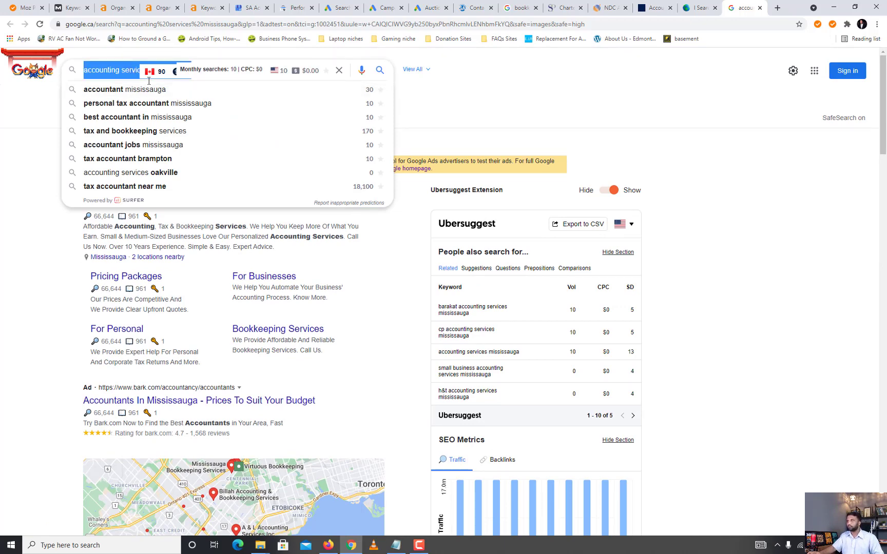
key(ctrl+x)
key(ctrl+v)
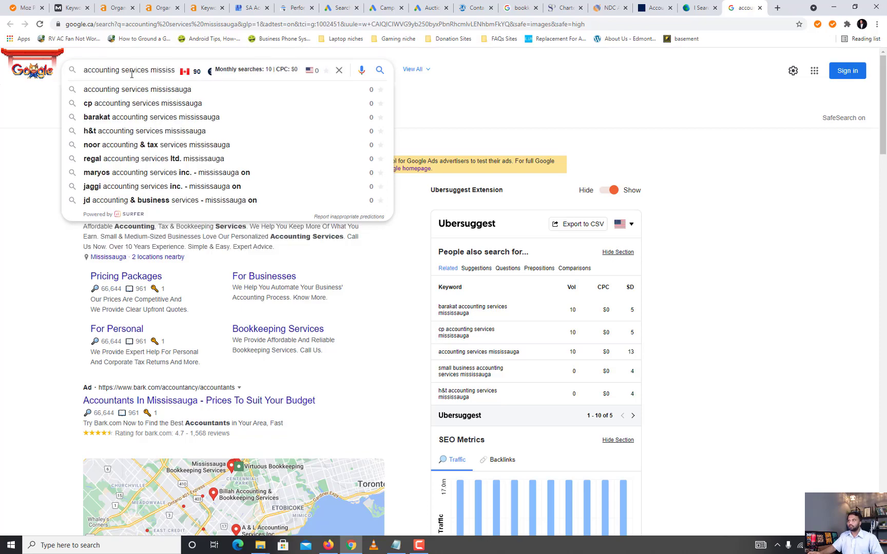
scroll(717, 204, down, 6)
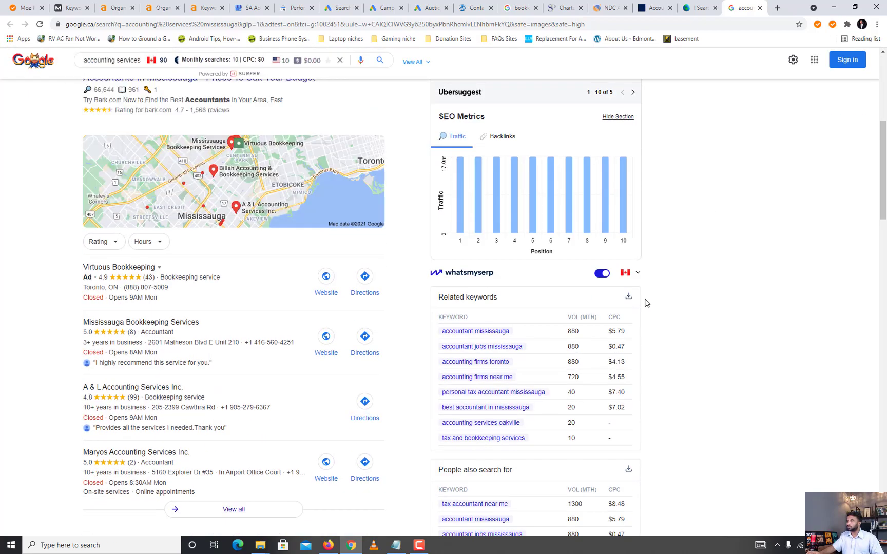
scroll(646, 301, down, 8)
scroll(644, 260, up, 15)
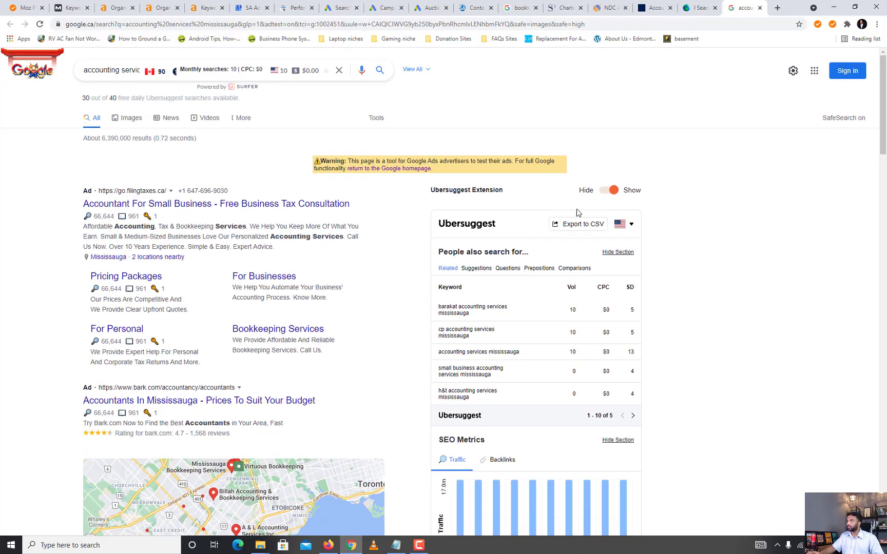
- Rerun the simulated Google search for "accounting services mississauga" from its suggestion list, and inspect the city name in the query
click(699, 6)
click(743, 6)
click(121, 72)
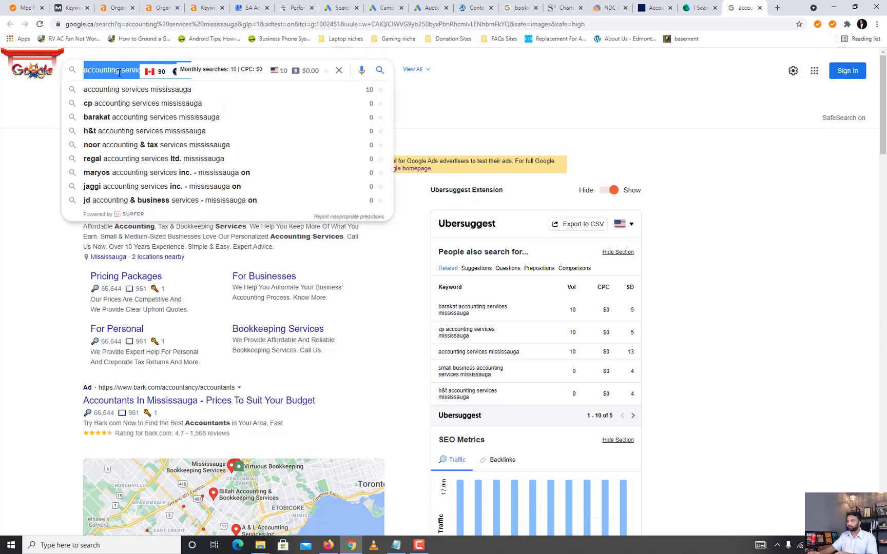
click(157, 93)
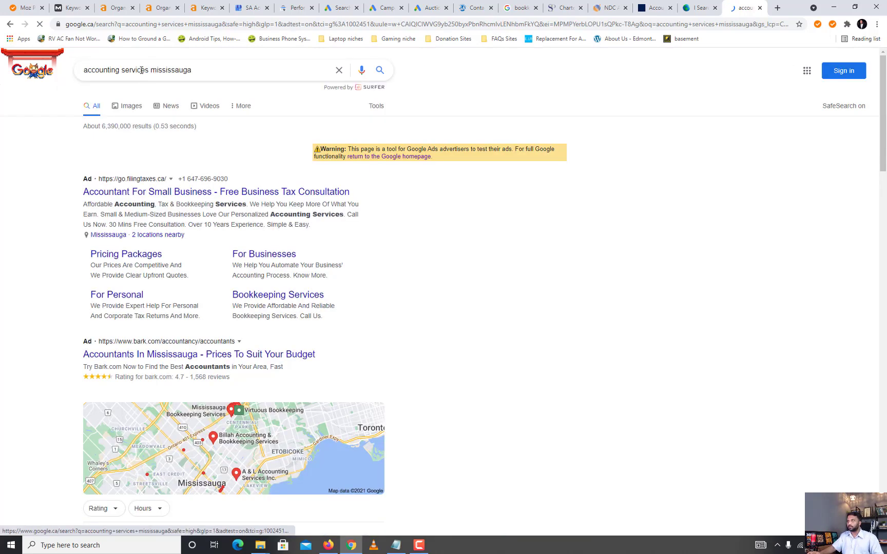
double_click(192, 67)
click(192, 68)
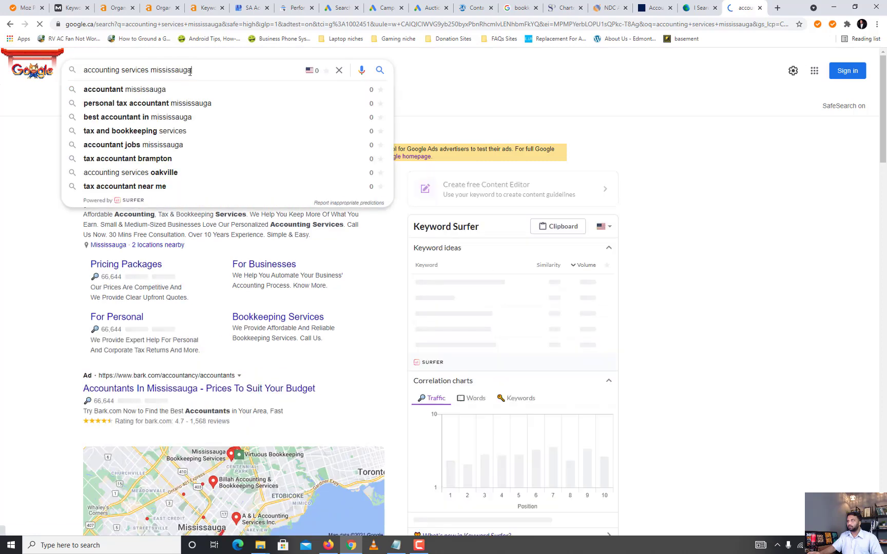
double_click(192, 67)
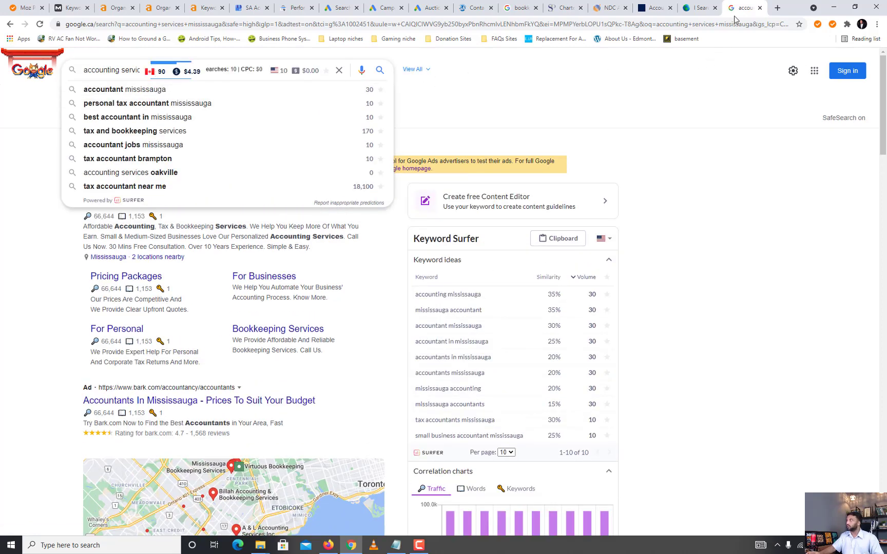
- Set the simulated city in I Search From to Mississauga and run the search for "accounting services mississauga"
click(691, 7)
drag(338, 329, 228, 324)
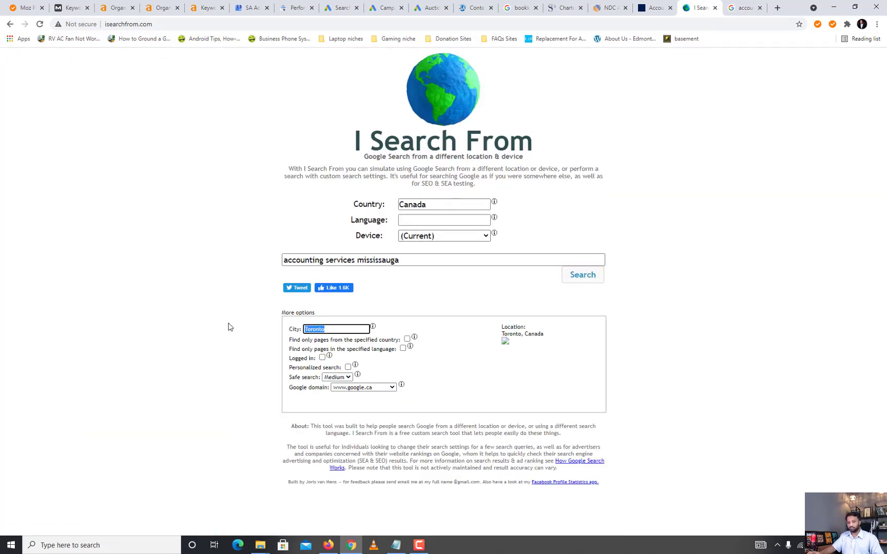
text(mississauga)
click(318, 345)
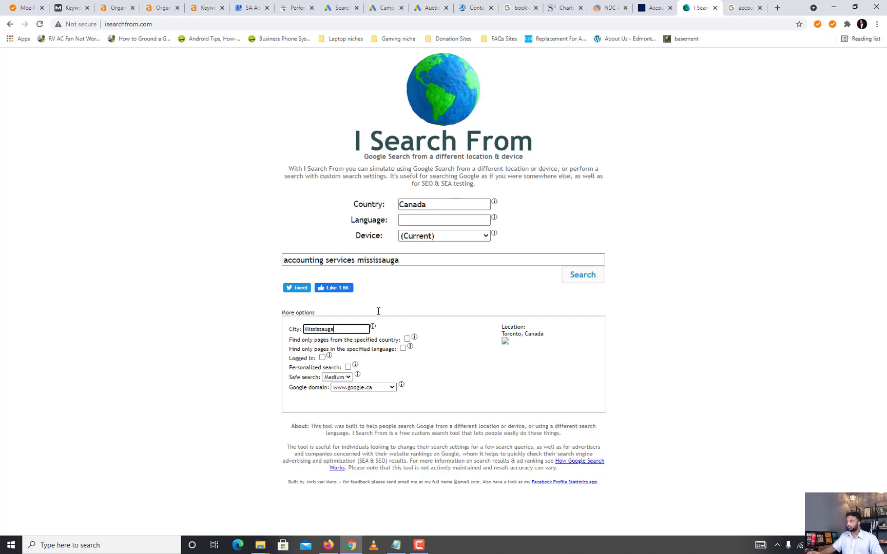
click(581, 278)
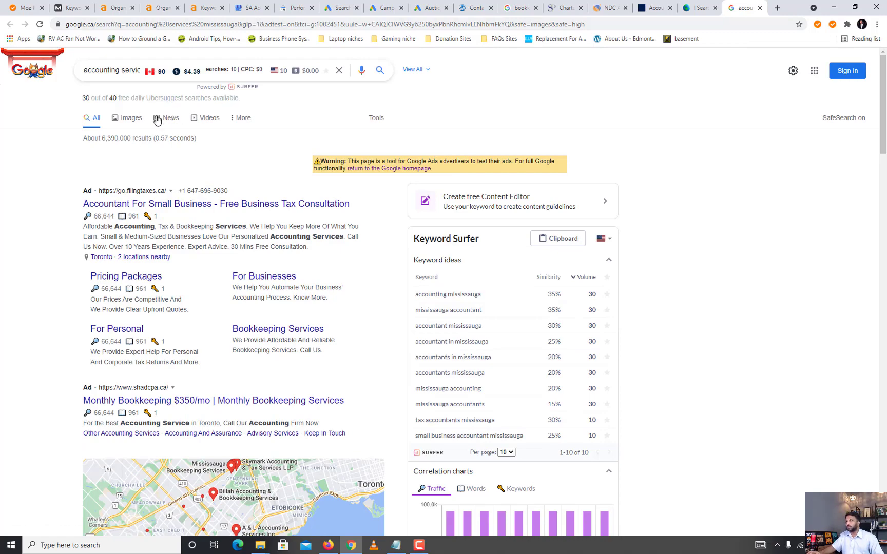
- Check the location stated in the footer of the new simulated results, and return to the ads heading the page
scroll(663, 269, down, 20)
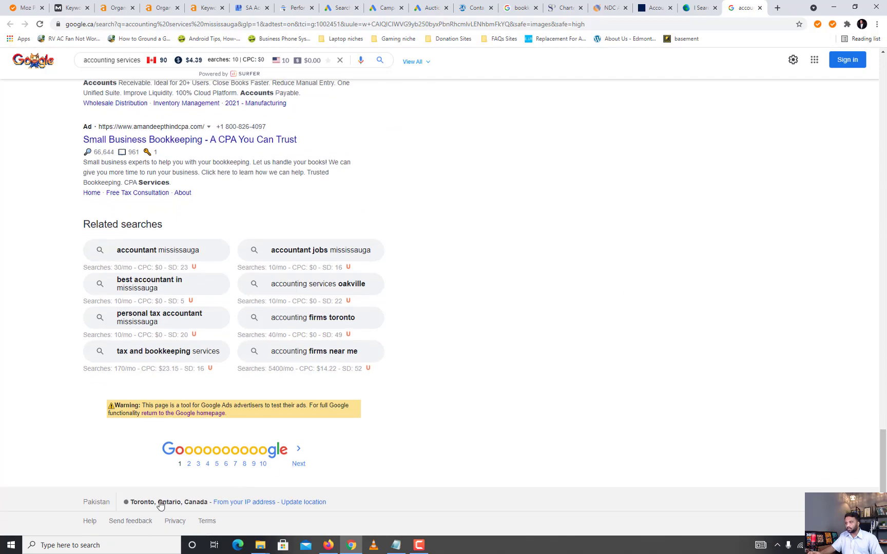
scroll(590, 330, up, 7)
scroll(590, 330, up, 15)
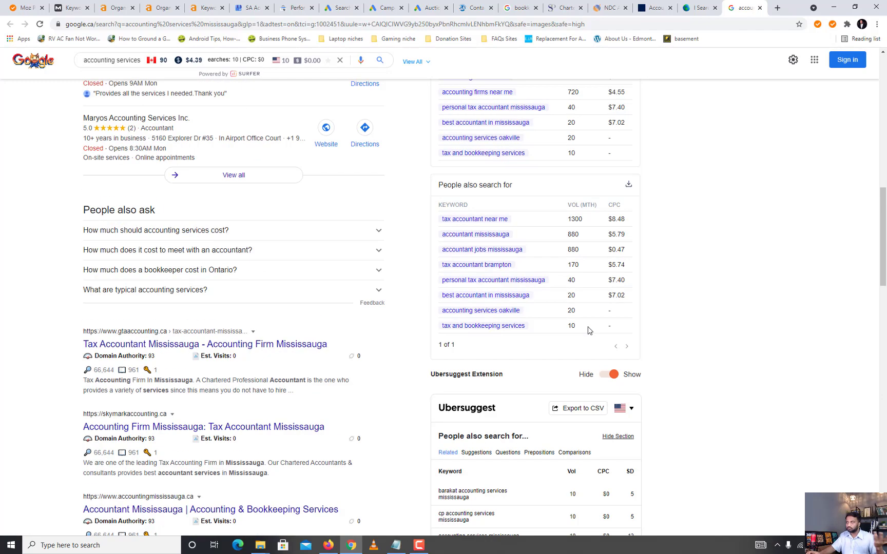
scroll(612, 321, up, 5)
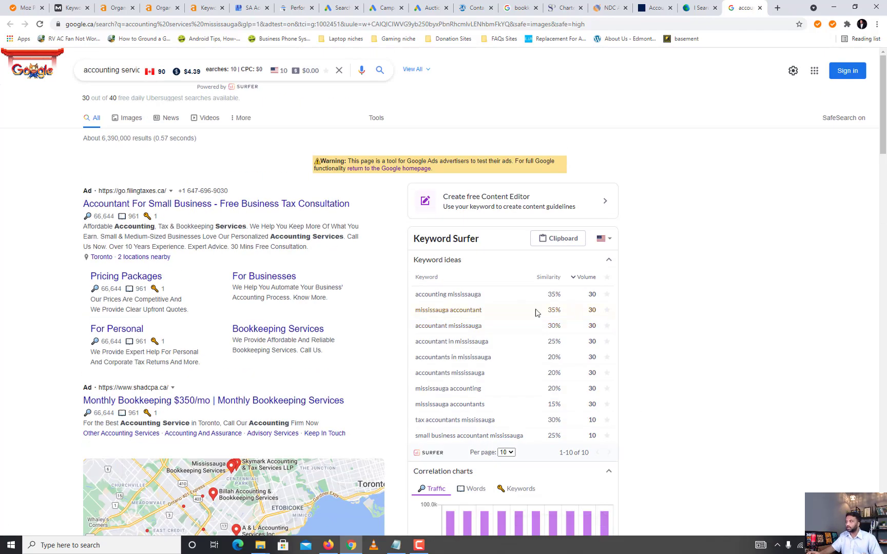
- Review the organic accounting firm listings in the new simulated search results
scroll(248, 235, down, 14)
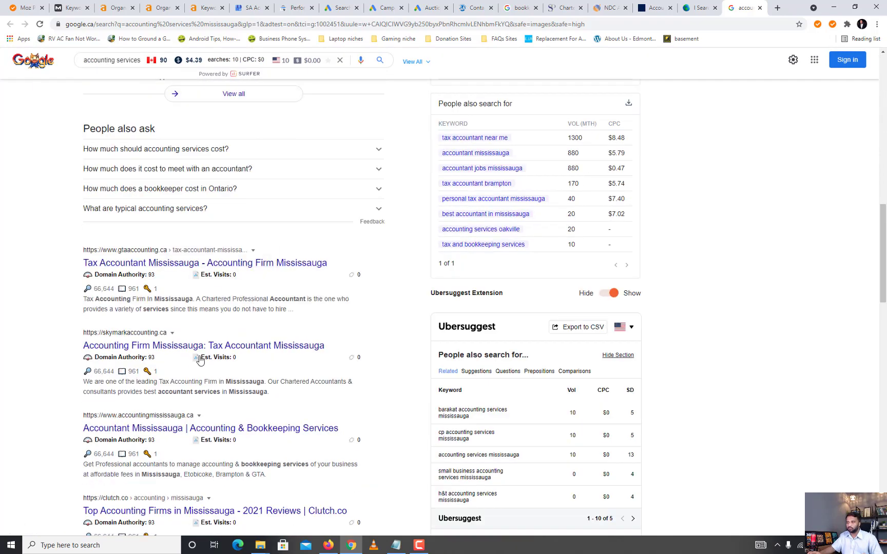
scroll(198, 360, down, 2)
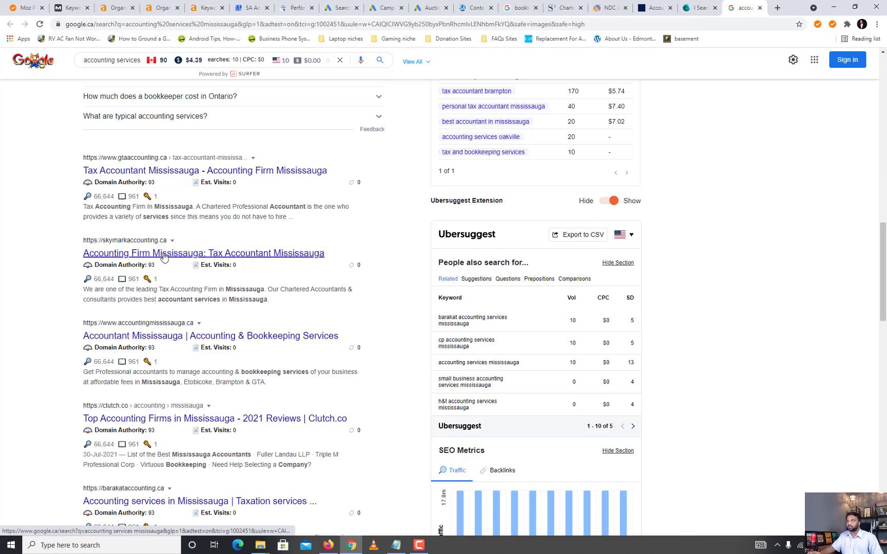
scroll(657, 236, down, 3)
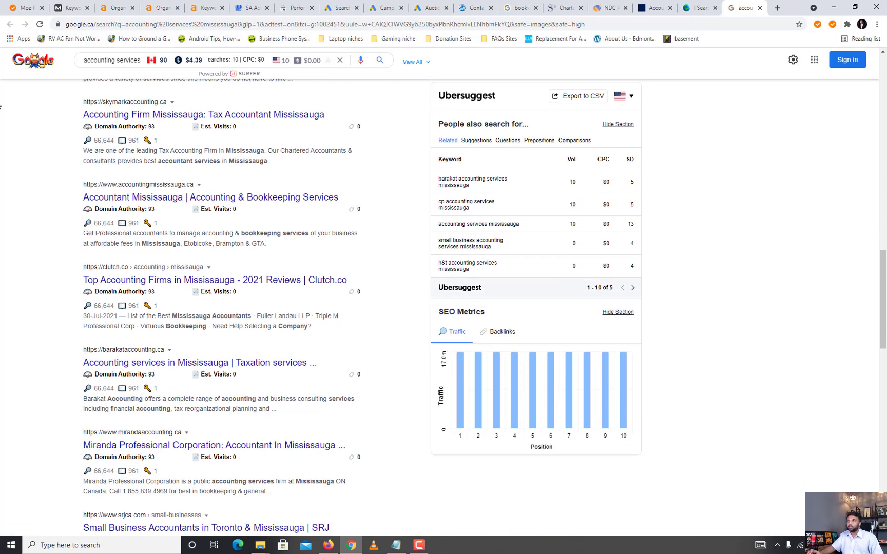
- Look at the Ahrefs organic keywords of desjardins.com containing "accounting", and return to the simulated Google results
click(163, 8)
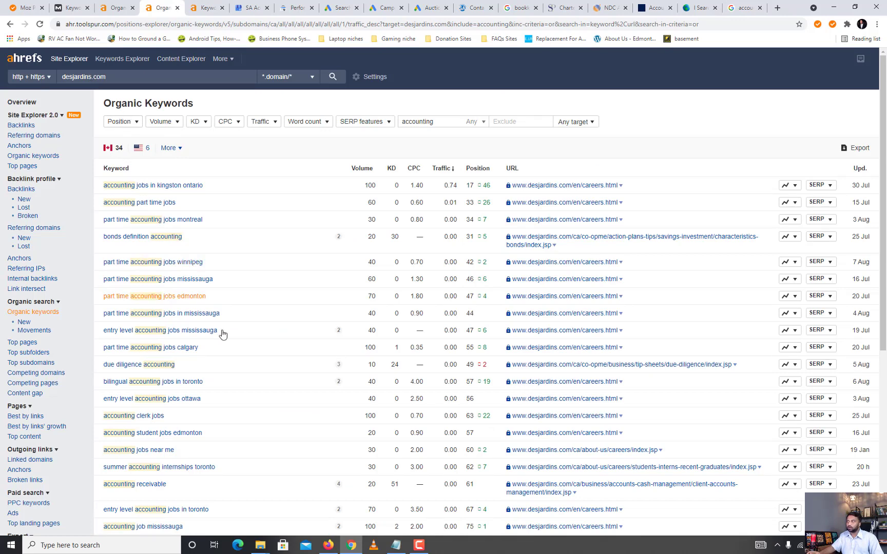
click(742, 8)
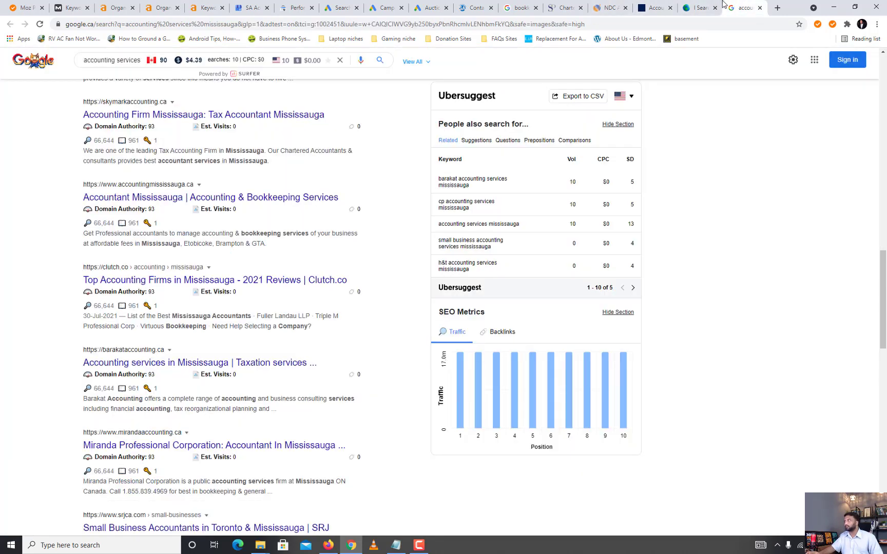
click(705, 4)
click(725, 5)
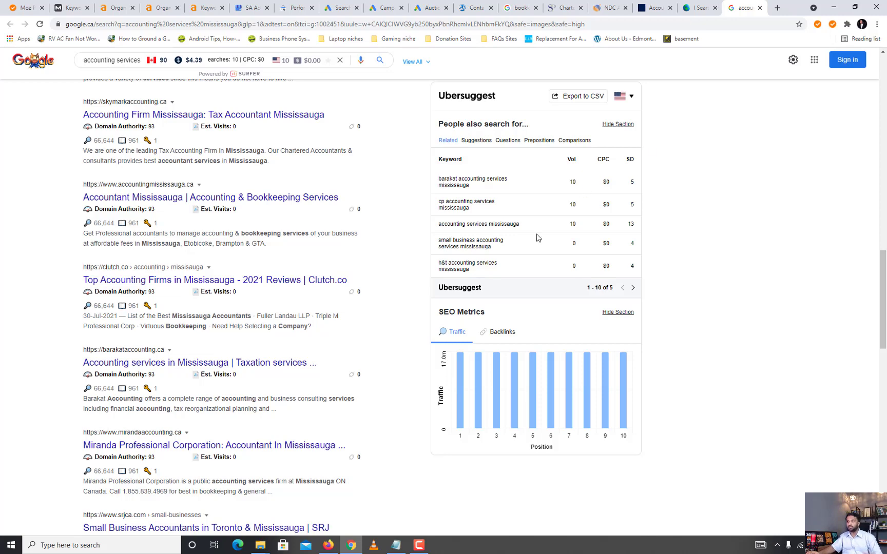
- Review the remaining organic results and the ads below them in the simulated search
scroll(538, 237, down, 1)
scroll(537, 237, down, 3)
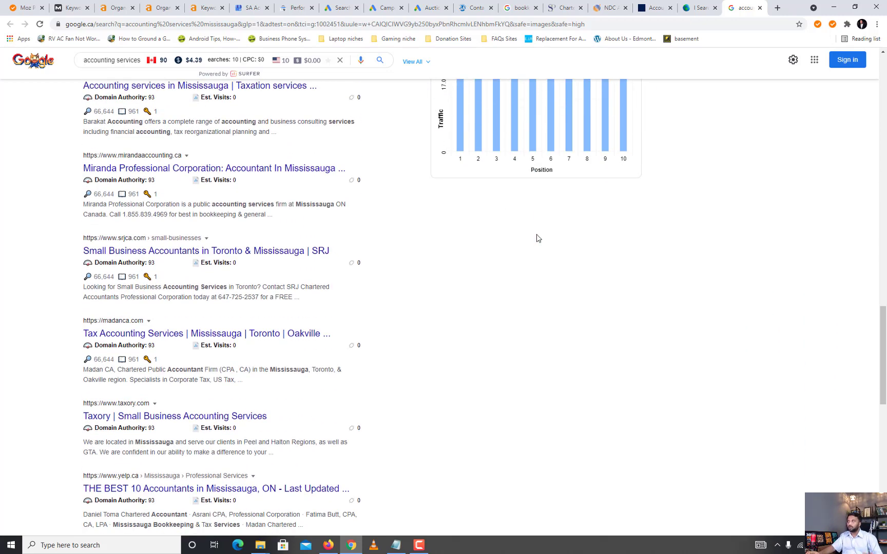
scroll(602, 216, down, 4)
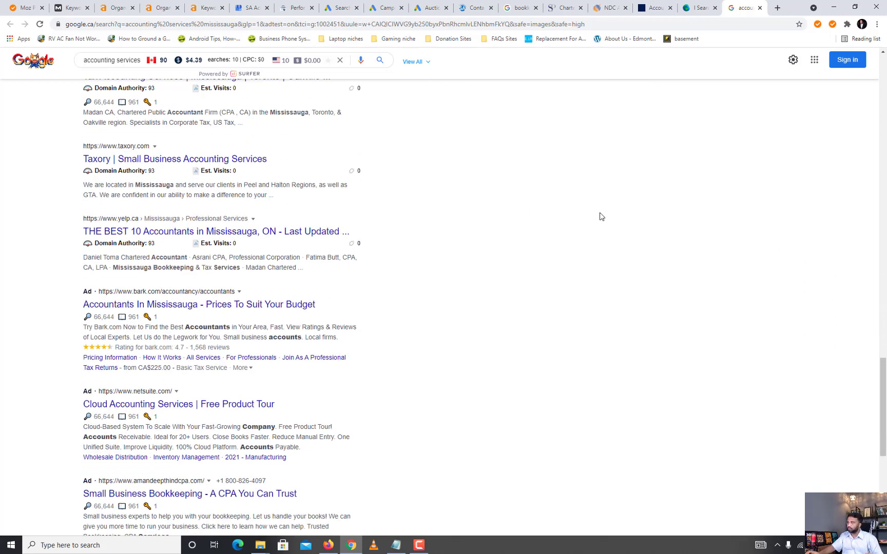
scroll(602, 216, up, 10)
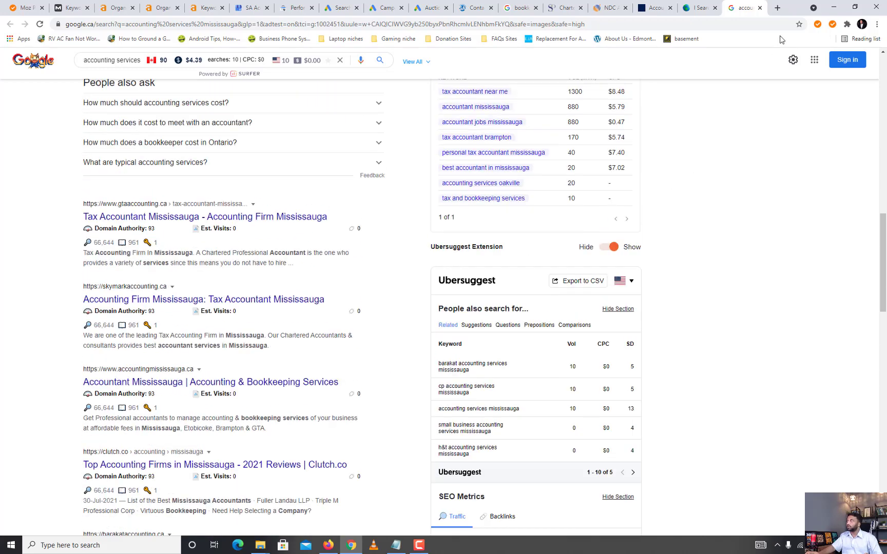
click(418, 547)
click(554, 319)
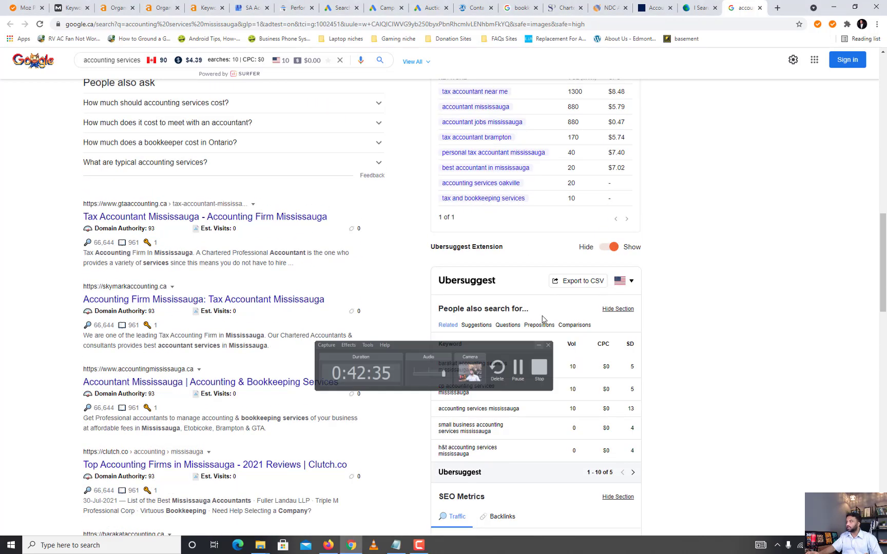
- Switch to the keyword research document in Google Docs and read its Competitors Keywords, Keyword Difficulty and Keyword Research Tools sections
click(833, 8)
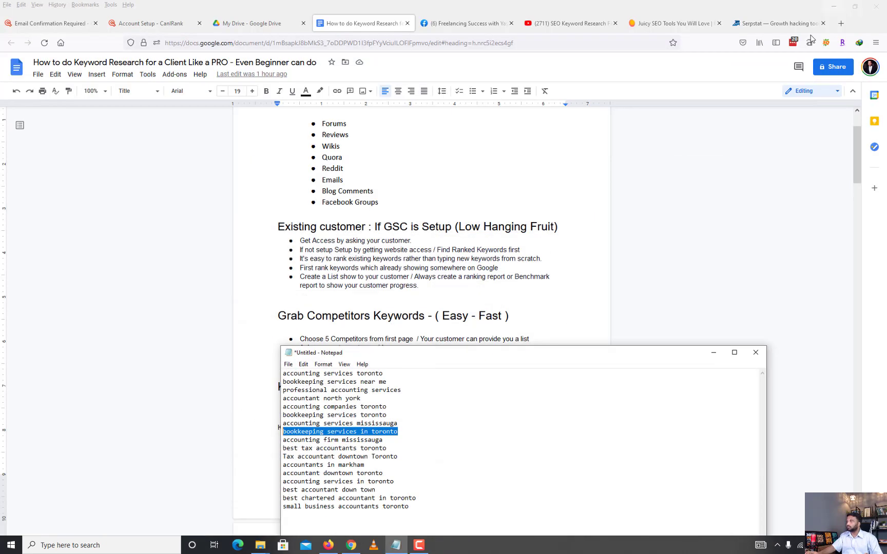
click(425, 266)
scroll(425, 264, up, 2)
scroll(424, 265, down, 3)
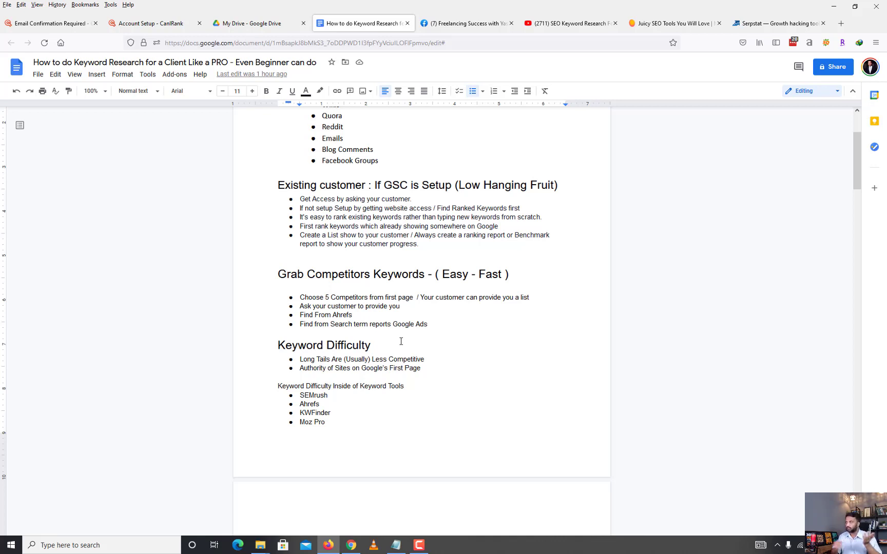
scroll(401, 341, down, 8)
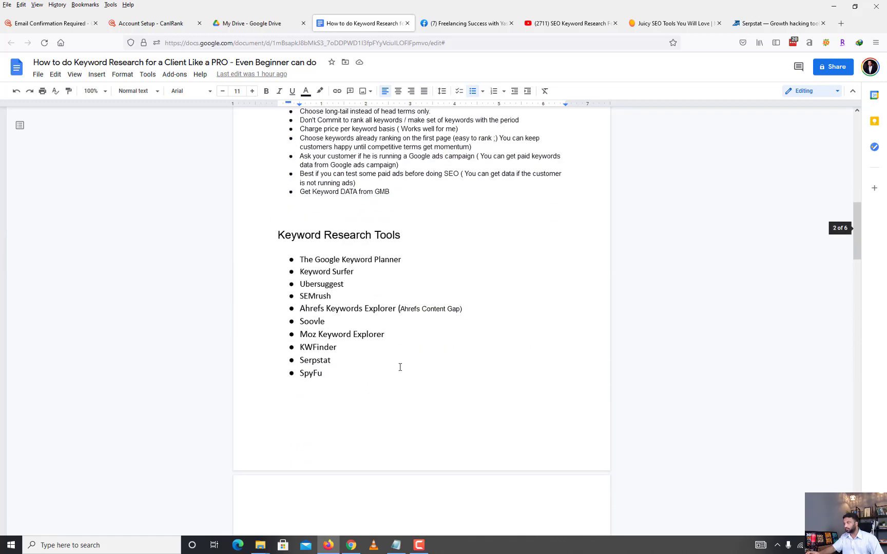
- Read the Keyword Trends page's difficulty score table and compare its Serpstat row with the Serpstat keyword overview for "best seo course"
scroll(401, 367, down, 6)
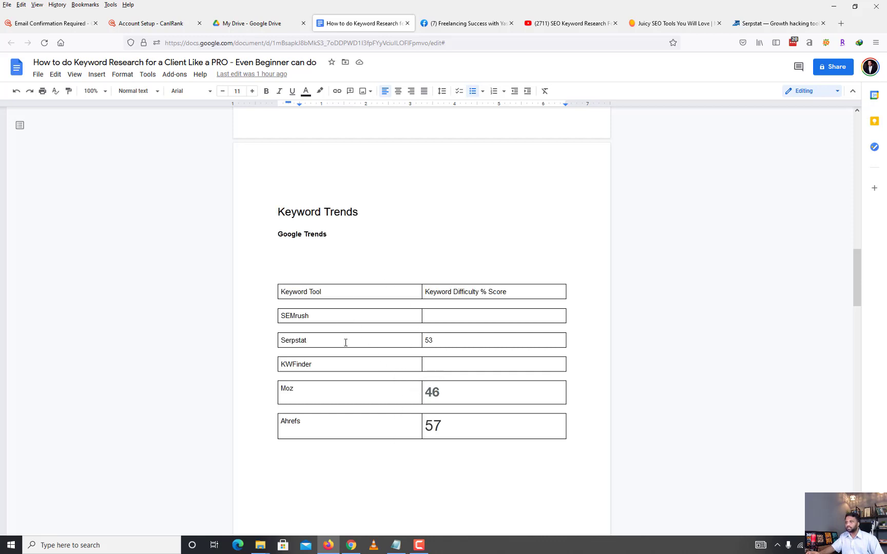
triple_click(367, 341)
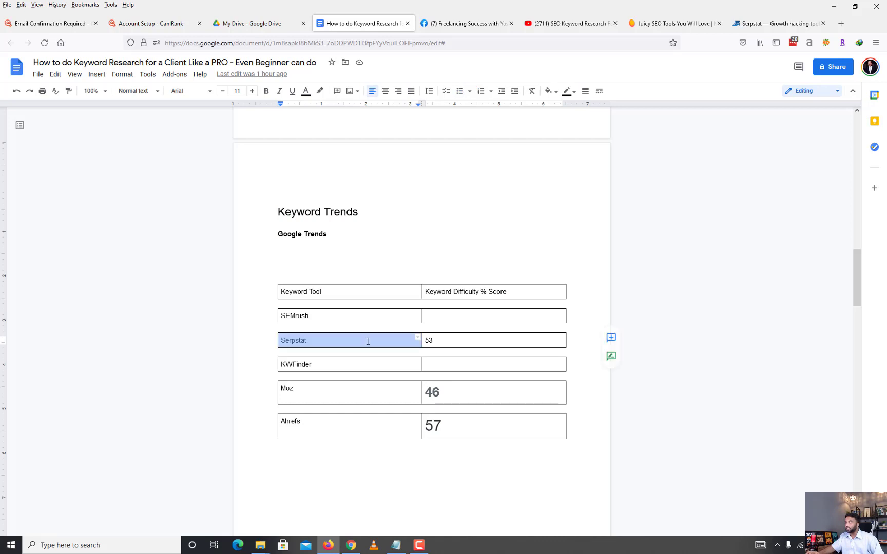
click(777, 24)
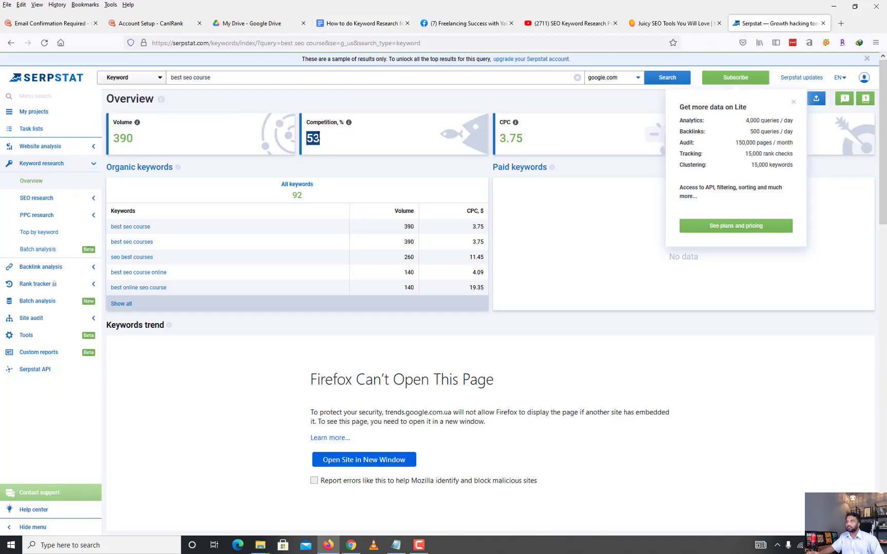
click(365, 24)
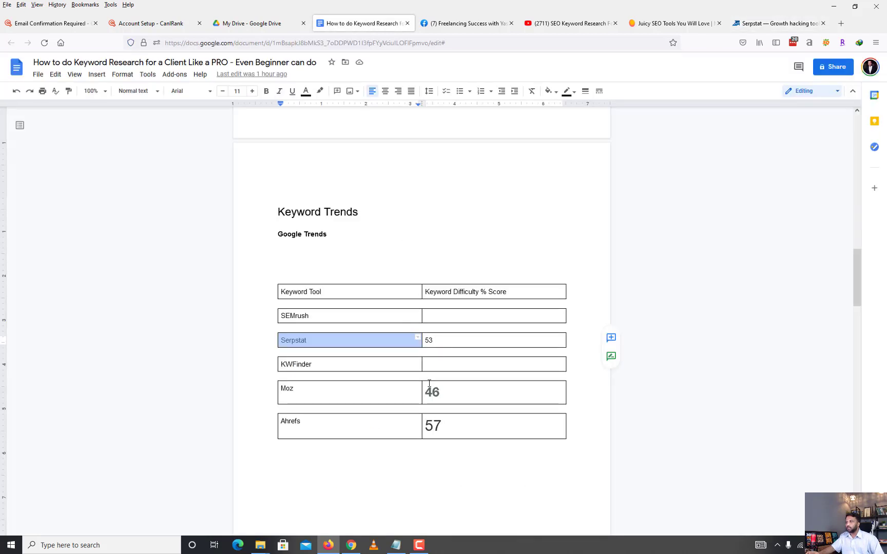
click(345, 390)
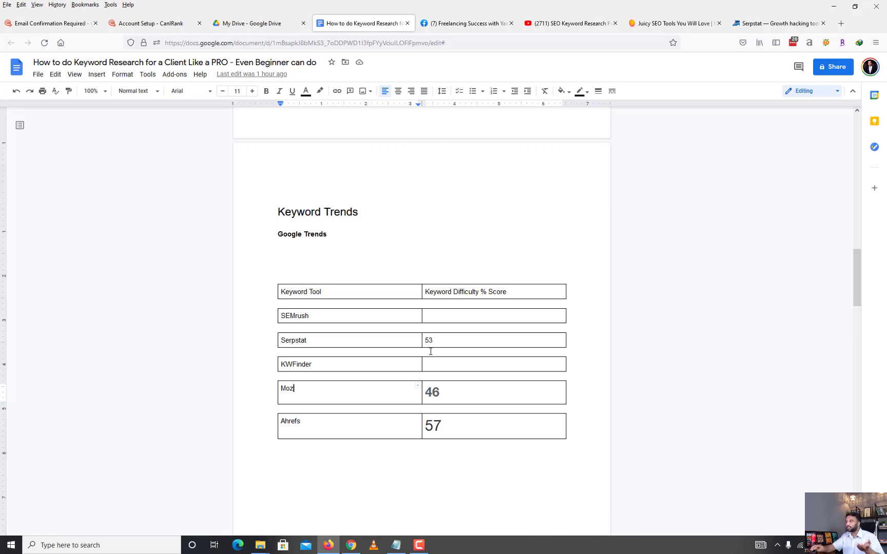
- Switch to Chrome and look at the keyword difficulty filter on the Ahrefs organic keywords of desjardins.com
click(351, 545)
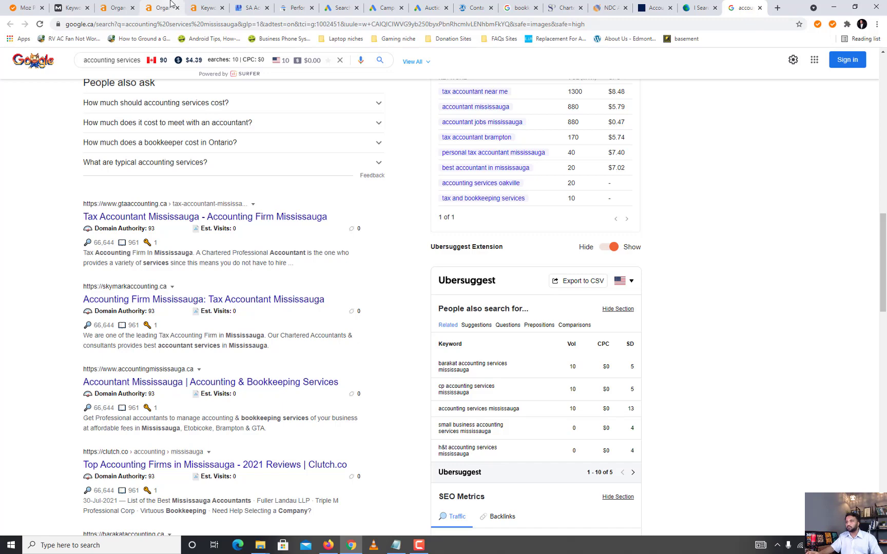
click(171, 4)
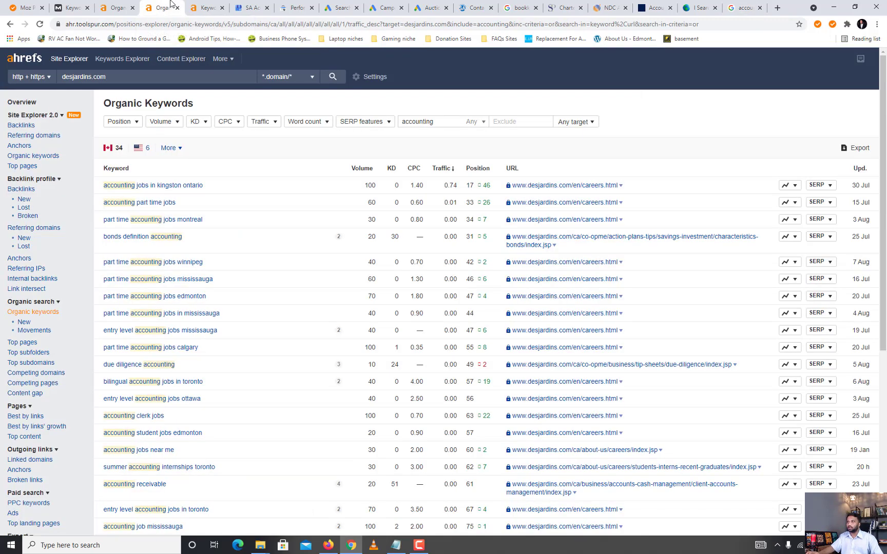
click(205, 124)
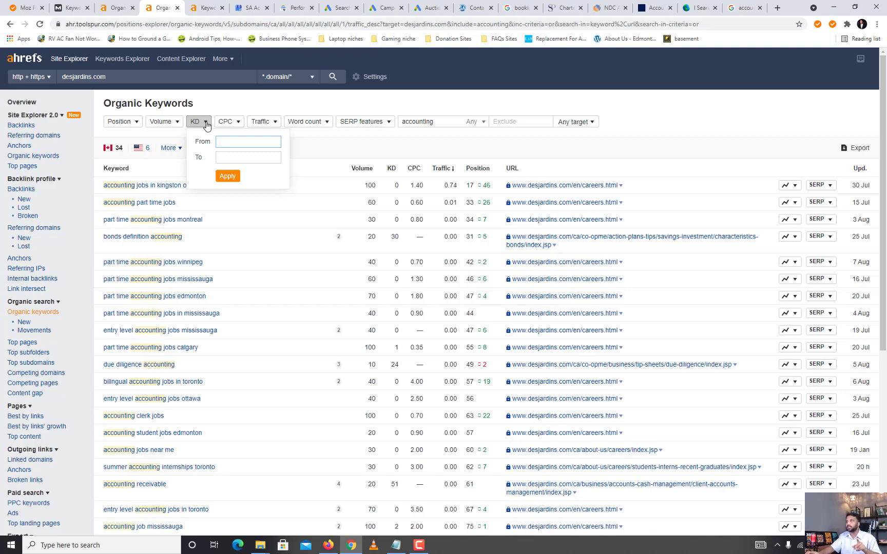
click(360, 152)
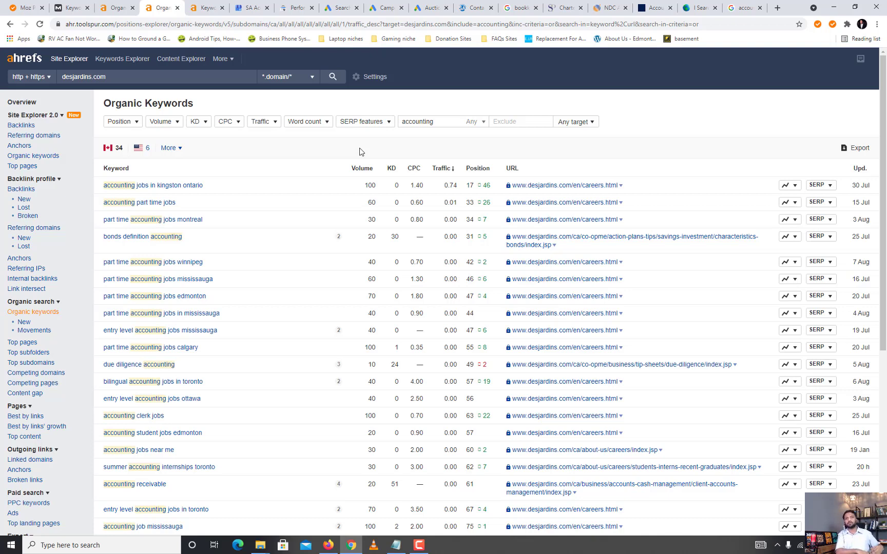
mouse_move(378, 169)
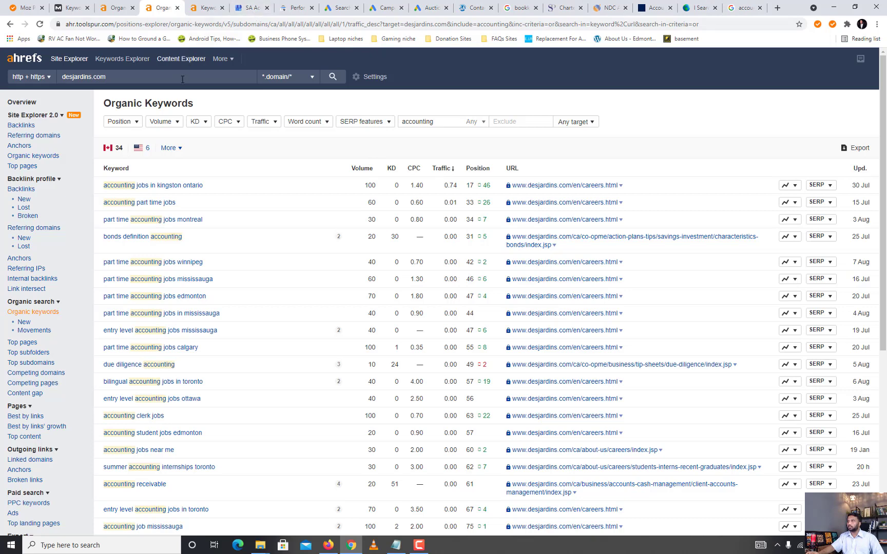
- In the Notepad keyword list, add 20 after "accounting services toronto" and 30 after "bookkeeping services near me"
click(406, 545)
click(414, 405)
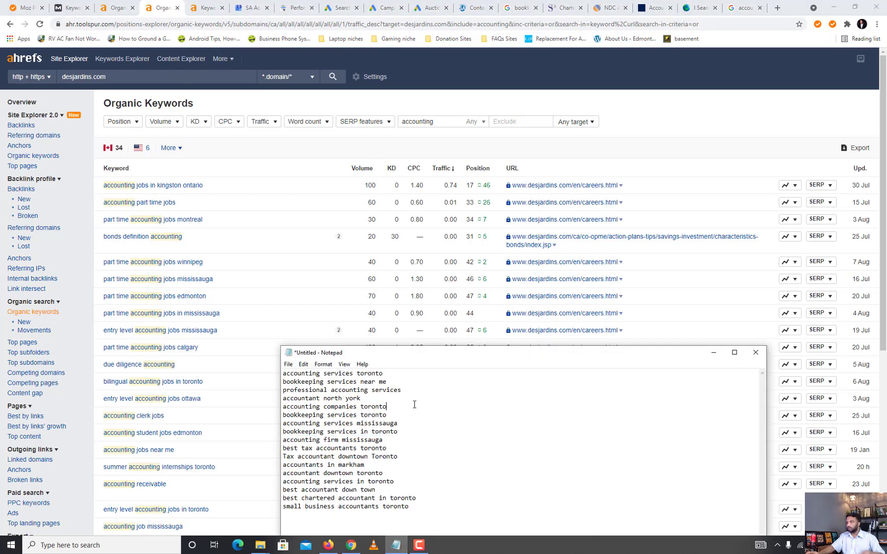
click(410, 375)
text(2)
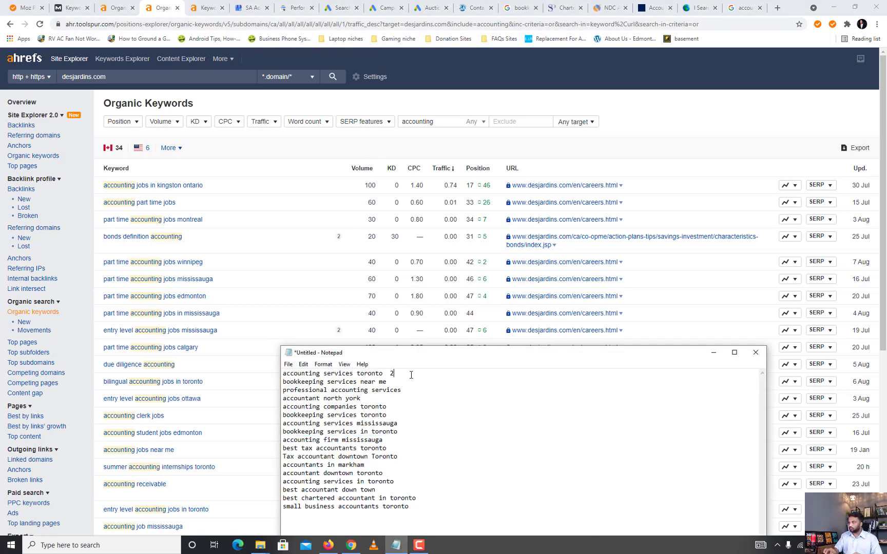
text(0)
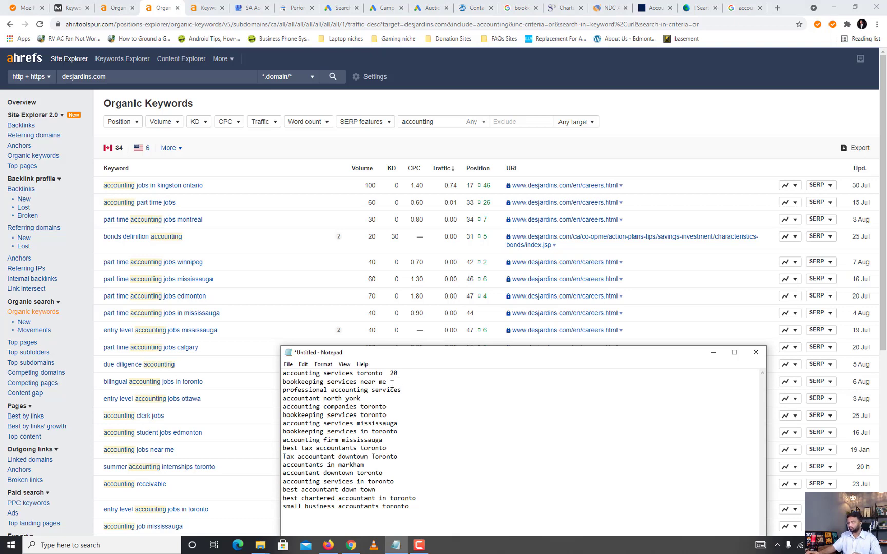
click(392, 384)
text(30)
- Add 30 after "professional accounting services" and 20 after "accountant north york", with blank lines separating these four keywords from the rest
click(409, 391)
text(30)
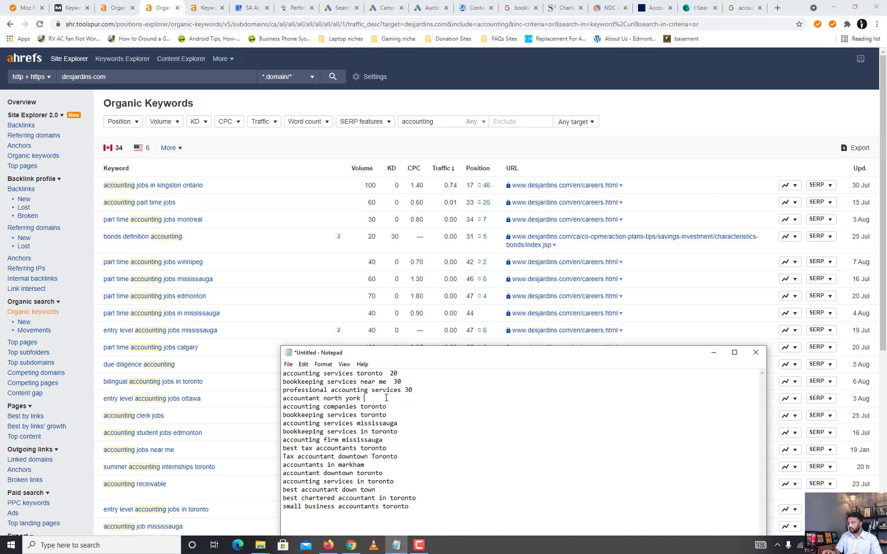
text(20)
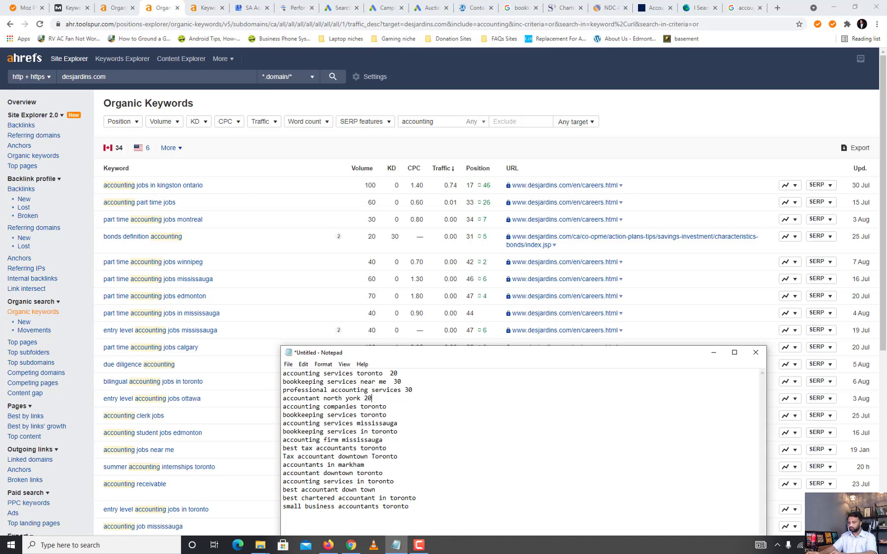
key(Return)
key(Return)
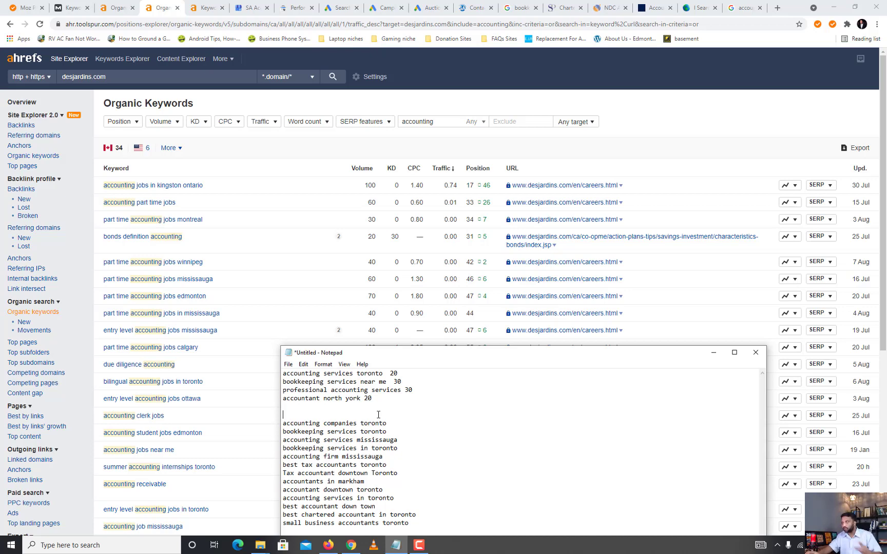
- Return to the keyword research document and review its sections from Keyword Research Tools back up to Keyword Difficulty
click(833, 7)
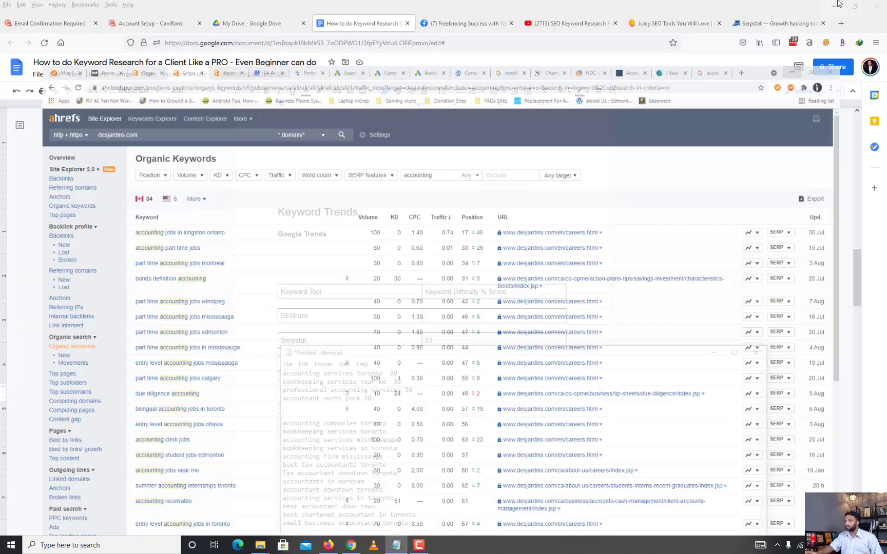
click(417, 252)
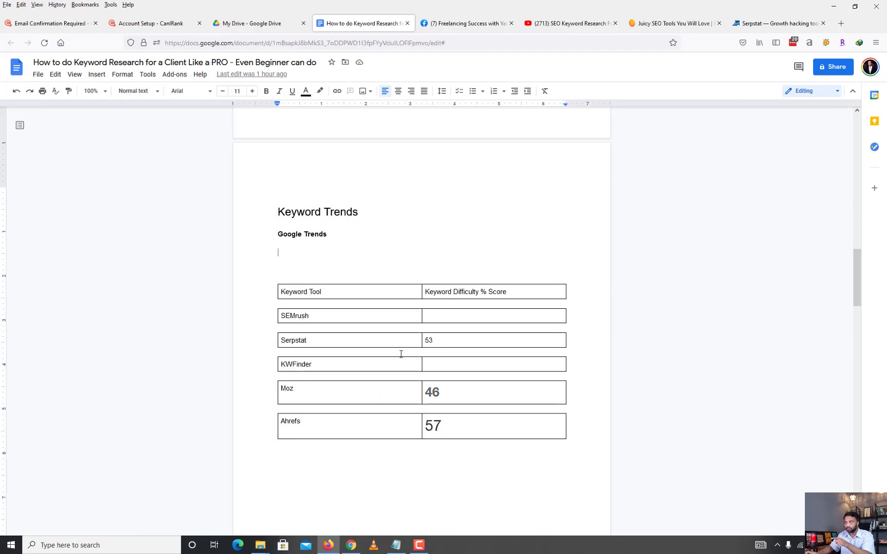
scroll(401, 354, up, 8)
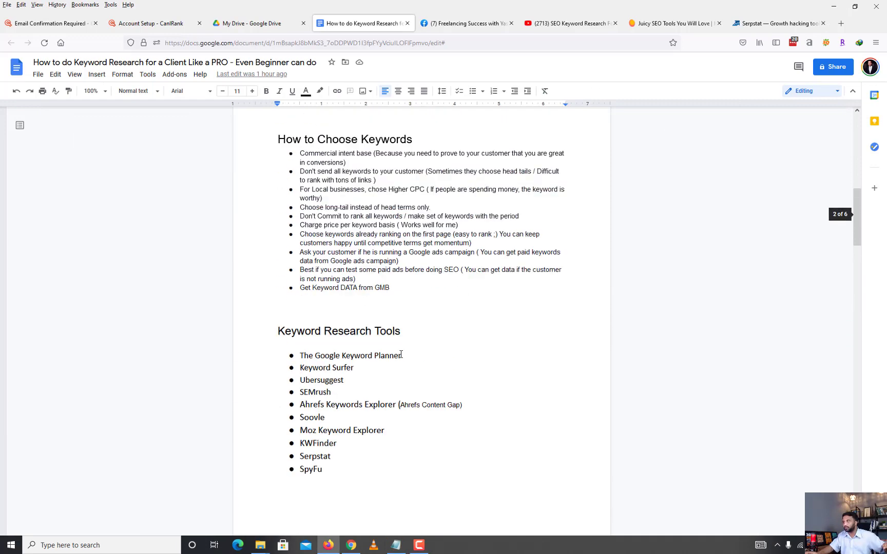
scroll(401, 354, up, 6)
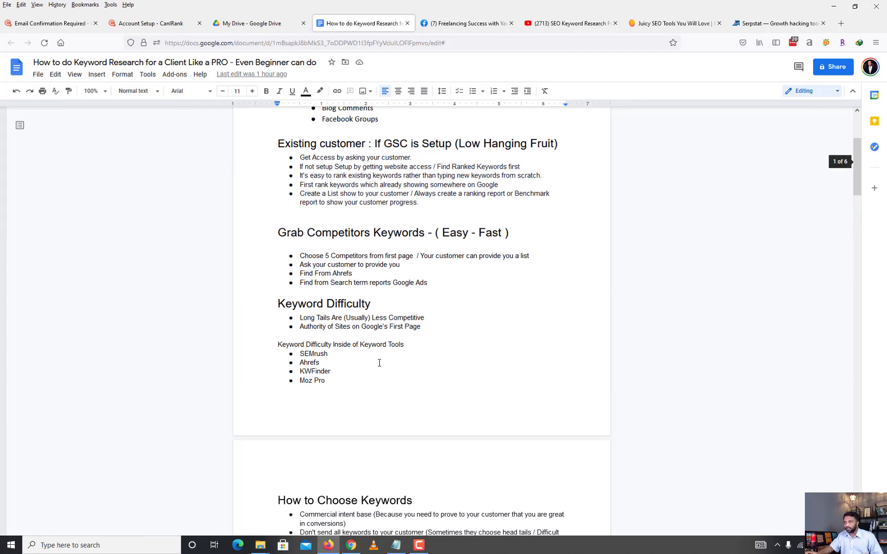
- Examine the local listings, related keywords, organic results' domain authority and ads in the simulated Google results for "accounting services mississauga"
click(355, 546)
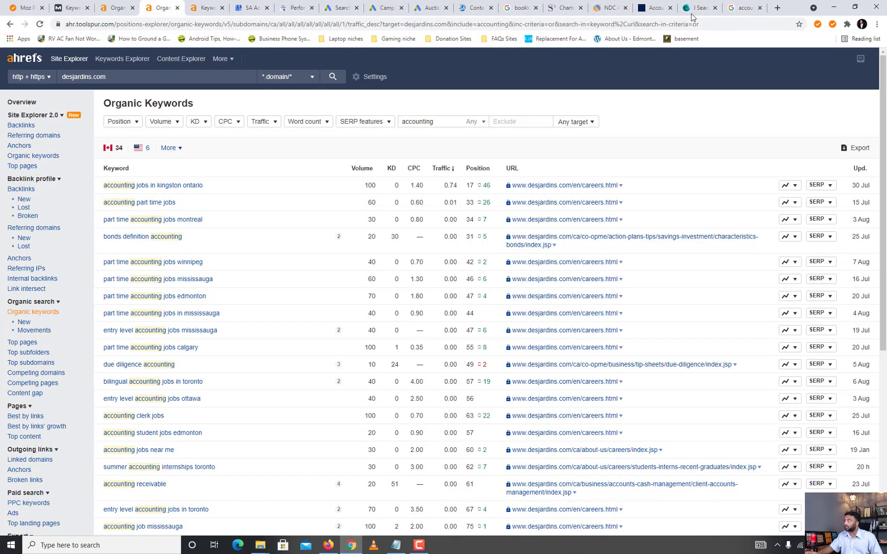
click(734, 6)
scroll(671, 247, up, 7)
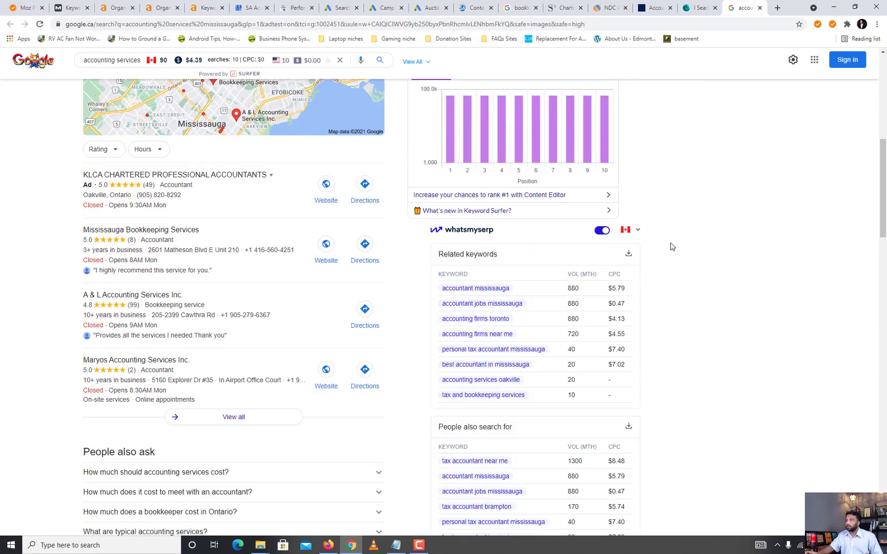
scroll(669, 248, down, 5)
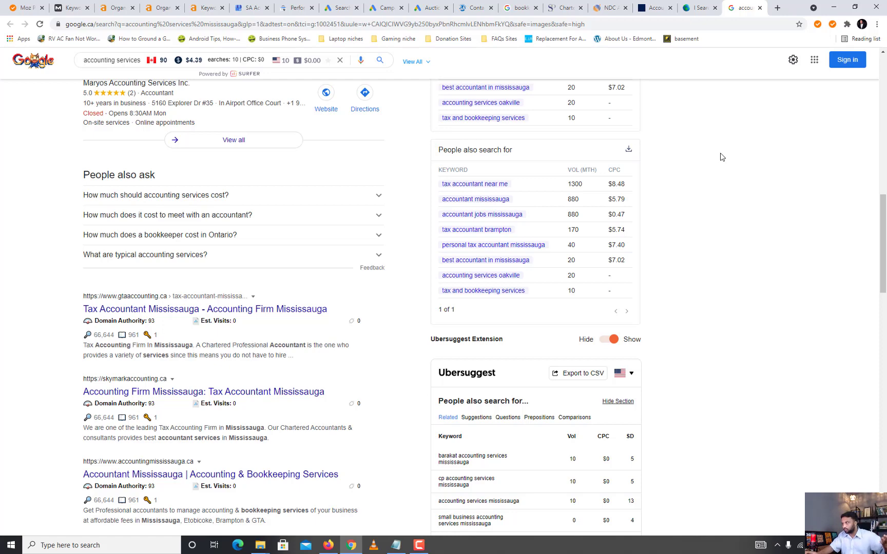
scroll(707, 269, down, 3)
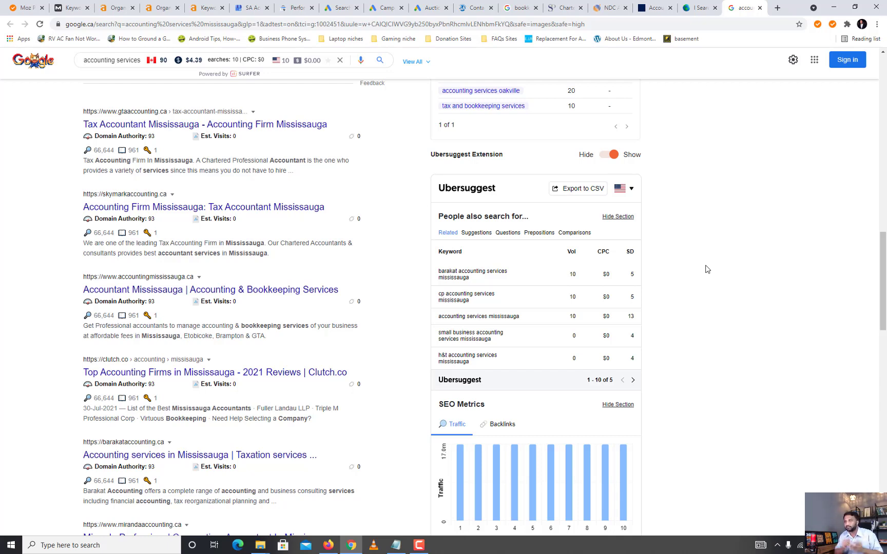
scroll(706, 269, up, 7)
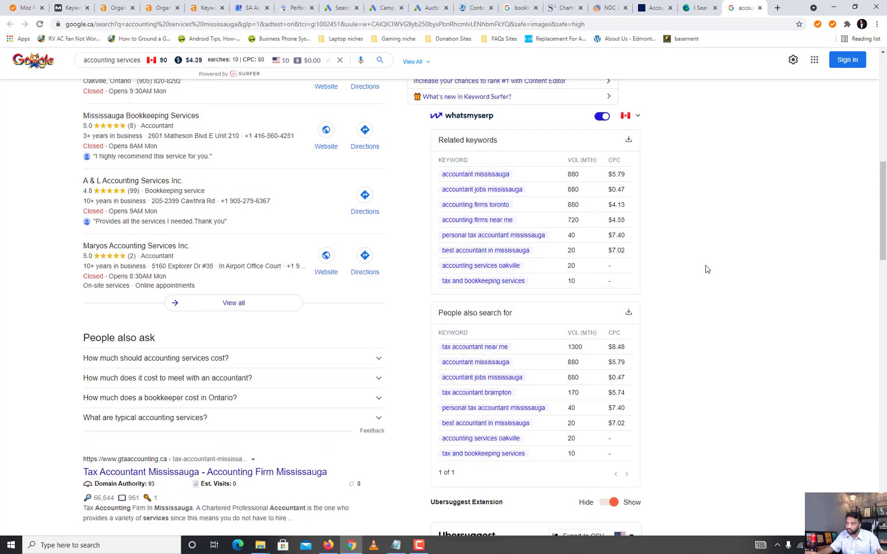
scroll(706, 269, up, 6)
scroll(706, 269, down, 13)
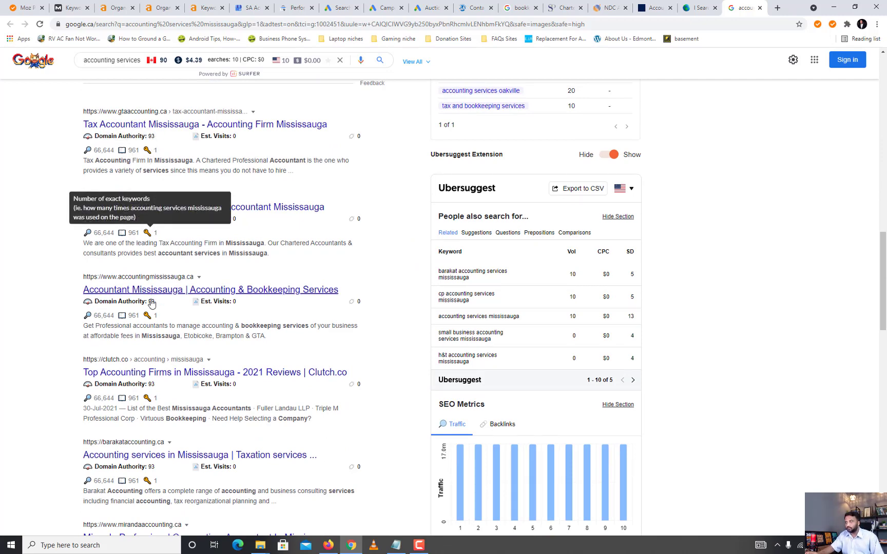
scroll(165, 434, down, 4)
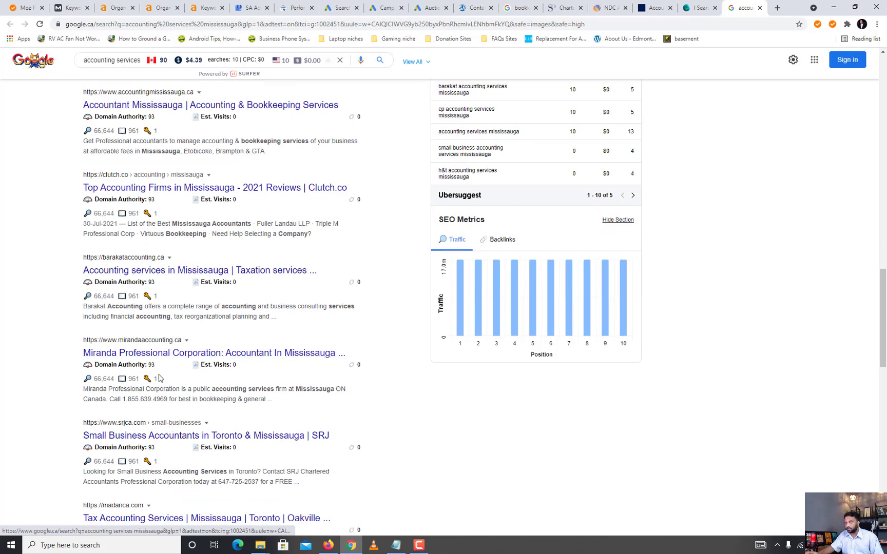
scroll(169, 435, down, 4)
scroll(170, 434, down, 3)
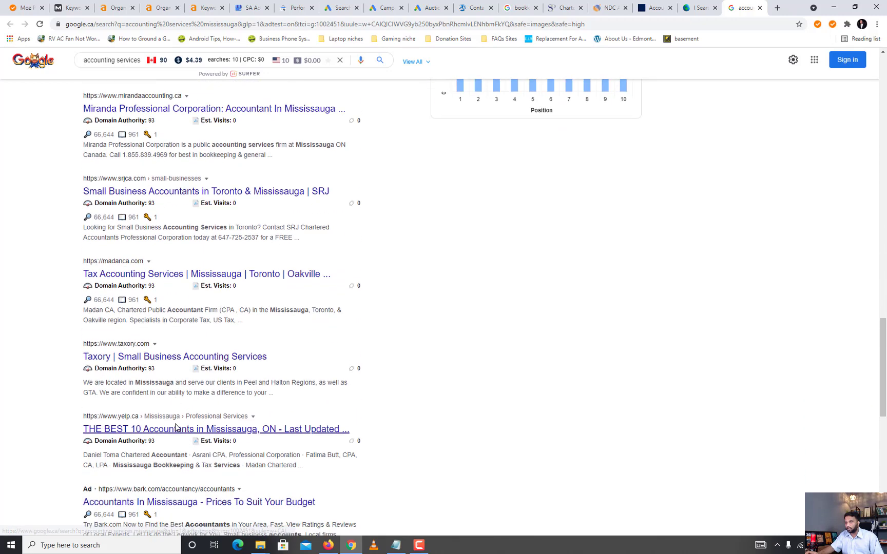
scroll(176, 384, down, 3)
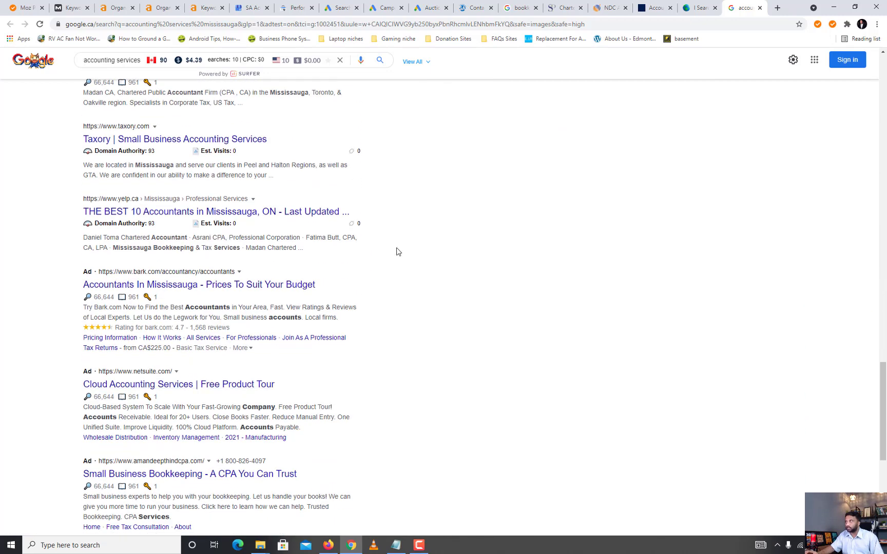
- Compare the domain authority of the sites ranking for "bookkeeping services in toronto" on Google, and return to the keyword research document
click(518, 7)
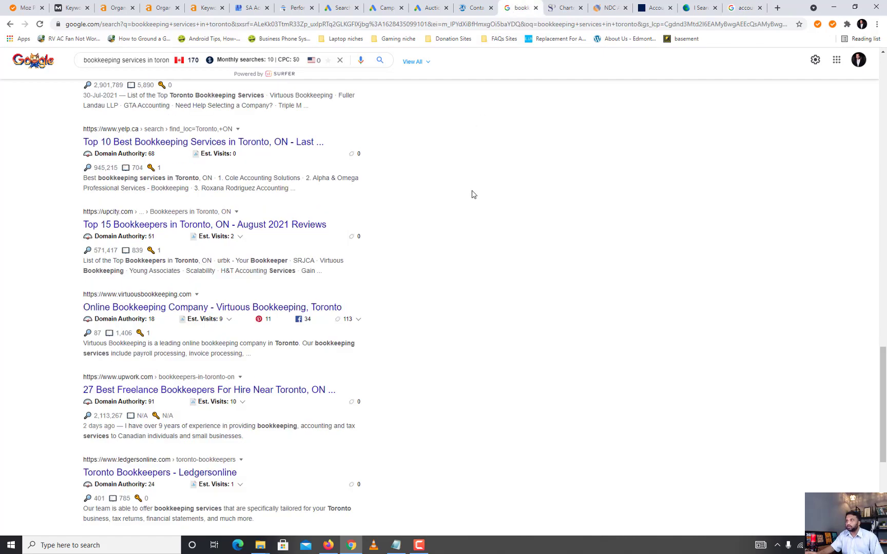
scroll(473, 197, up, 10)
scroll(471, 196, up, 13)
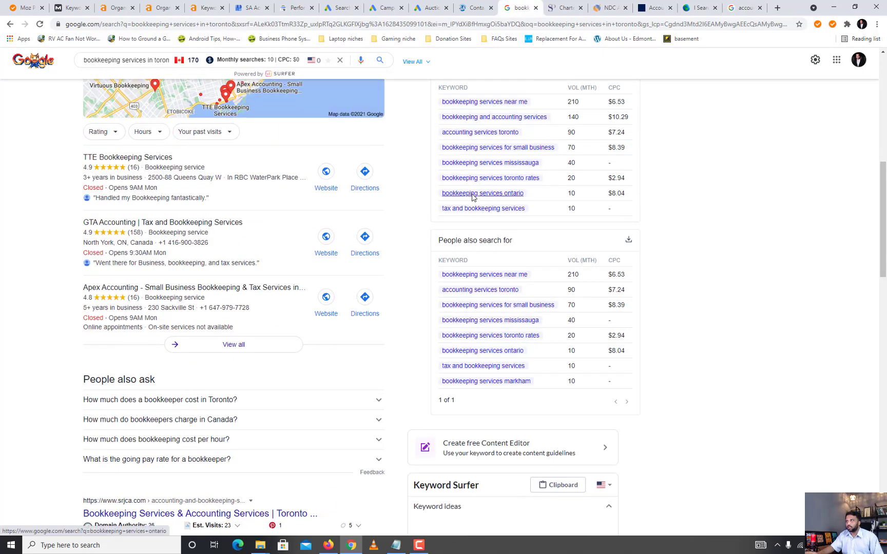
scroll(239, 162, up, 2)
scroll(307, 277, down, 18)
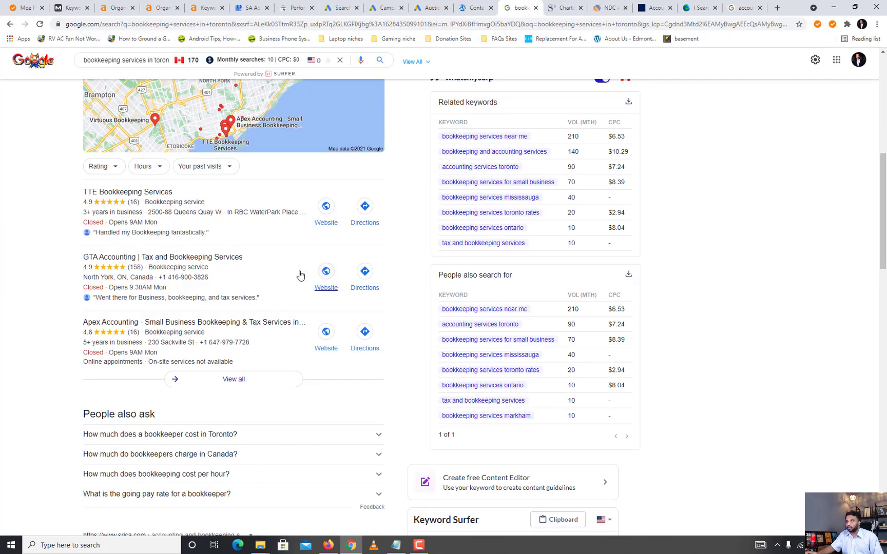
scroll(226, 237, up, 3)
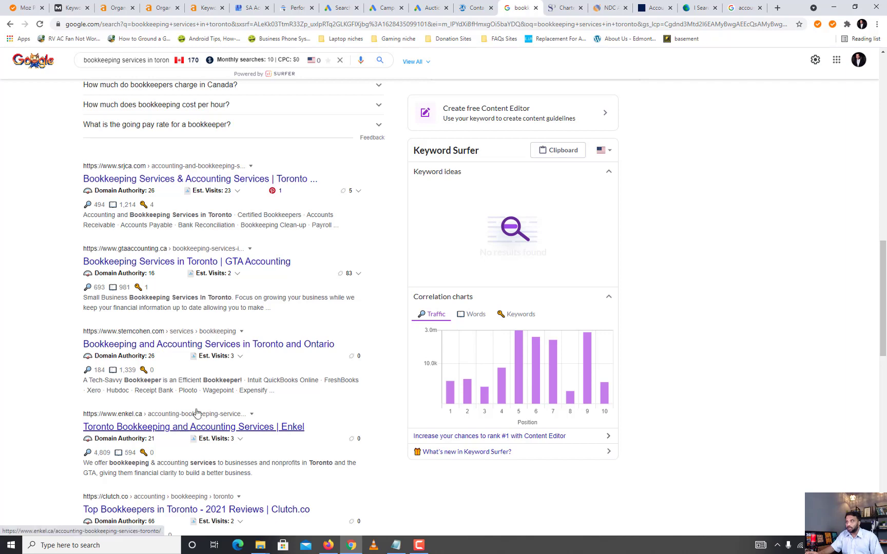
scroll(205, 400, down, 1)
scroll(207, 399, down, 1)
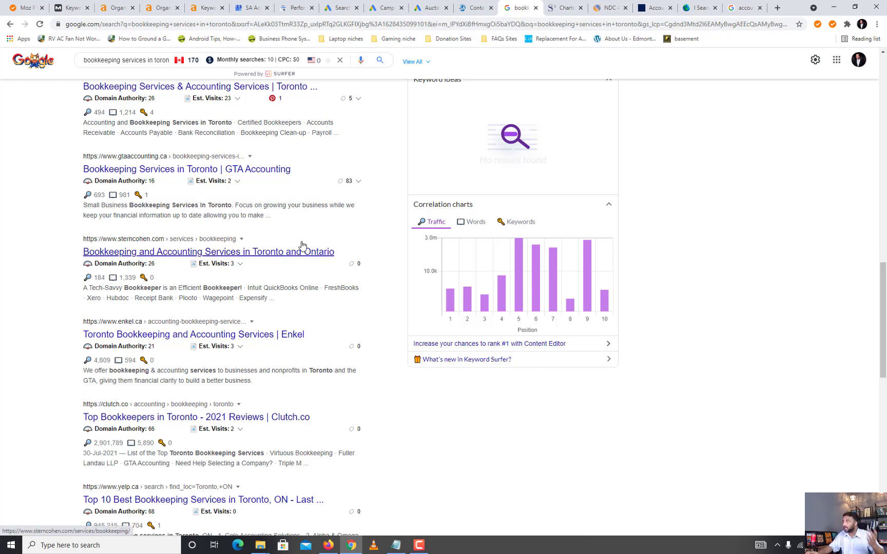
click(834, 7)
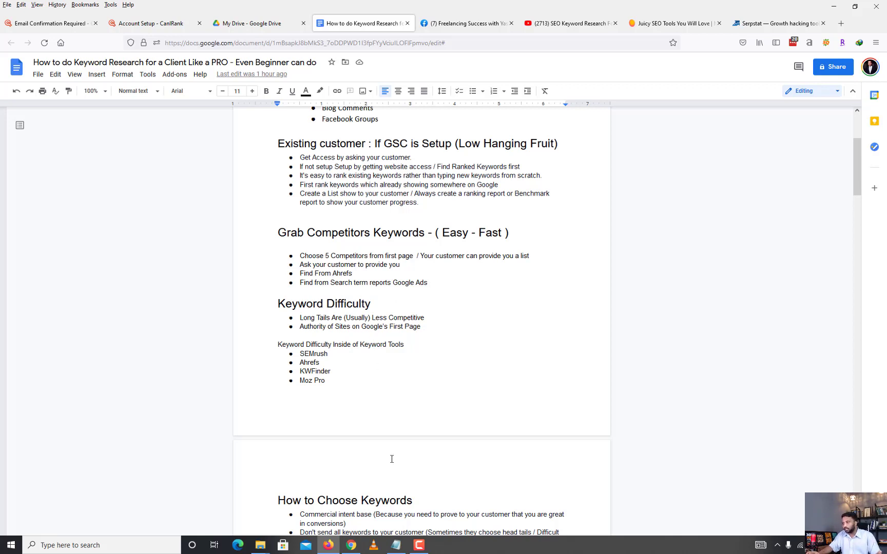
- Check the keyword list in Notepad, and return to the keyword research document to review the Keyword Difficulty section and its neighbouring sections
click(396, 545)
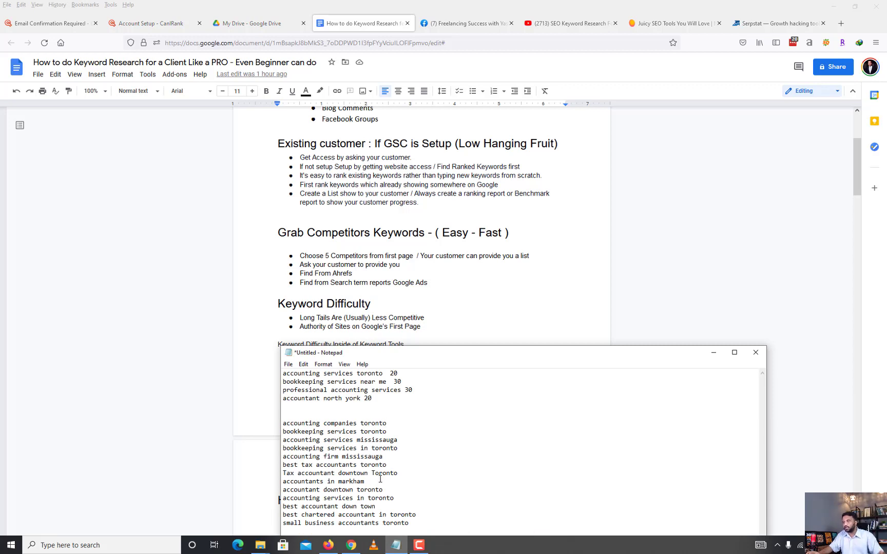
click(394, 318)
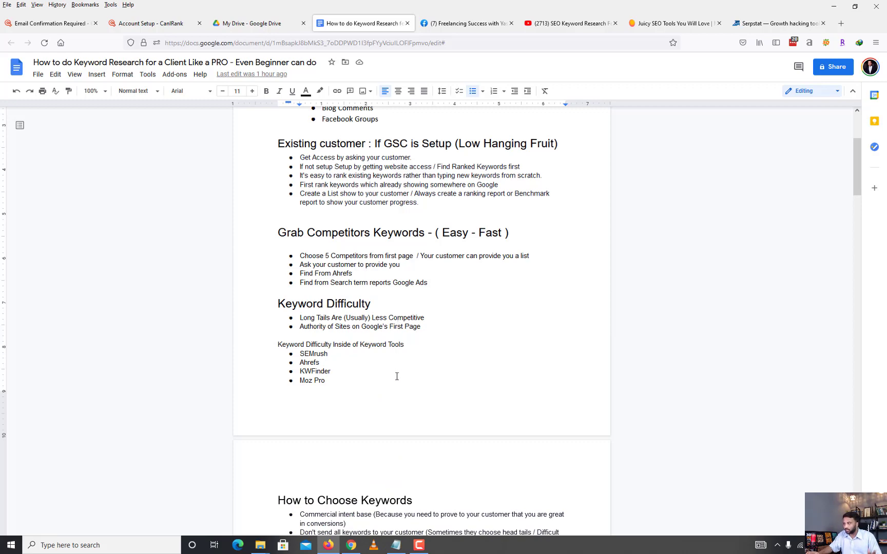
scroll(396, 376, down, 1)
scroll(397, 376, down, 2)
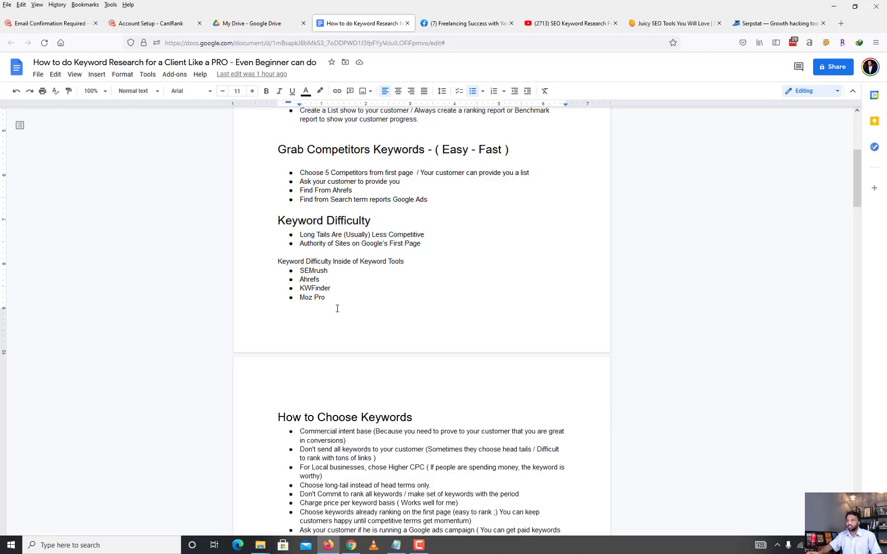
scroll(337, 309, up, 3)
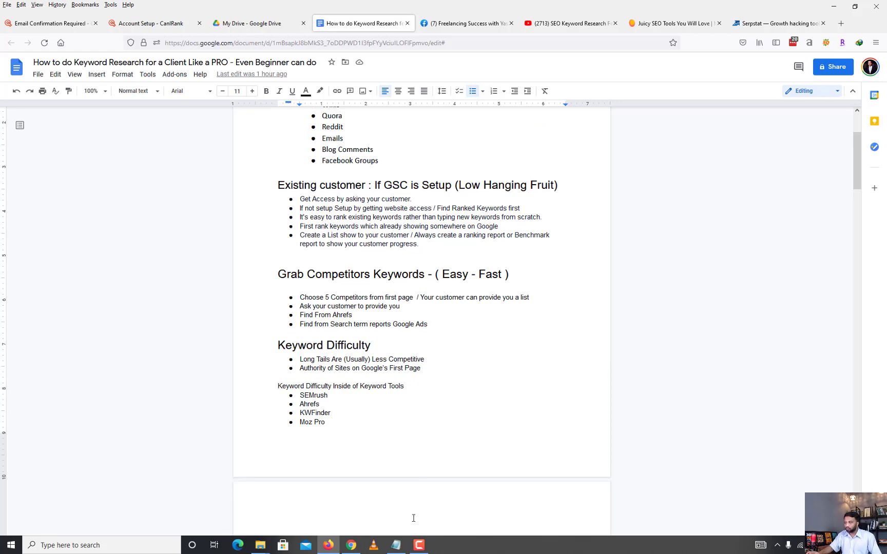
click(419, 543)
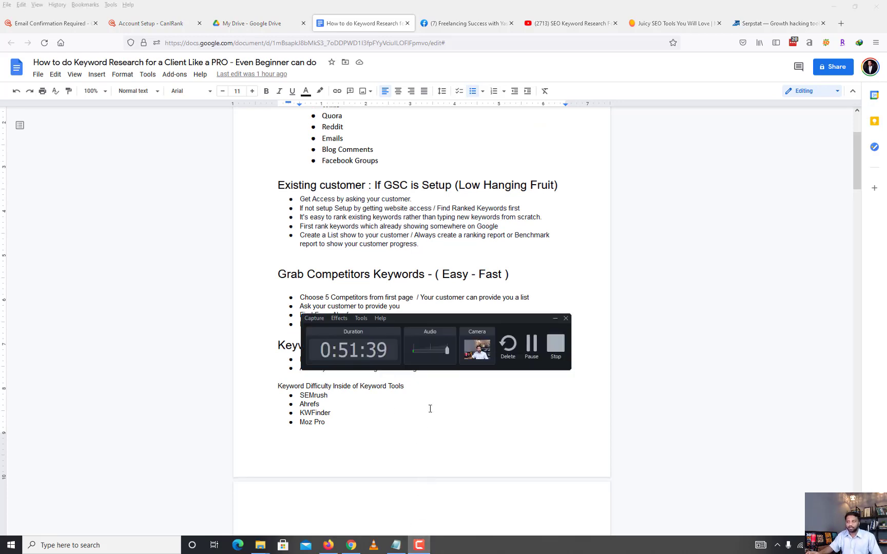
click(555, 318)
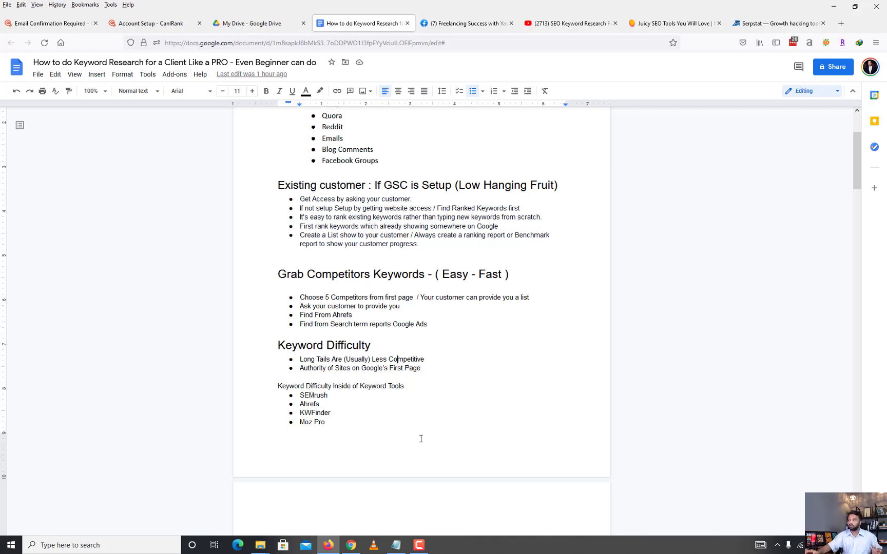
click(425, 543)
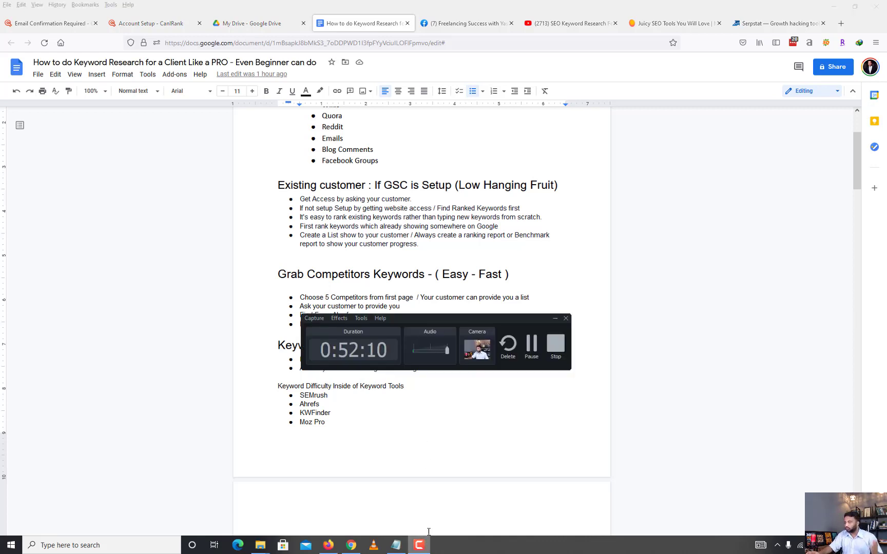